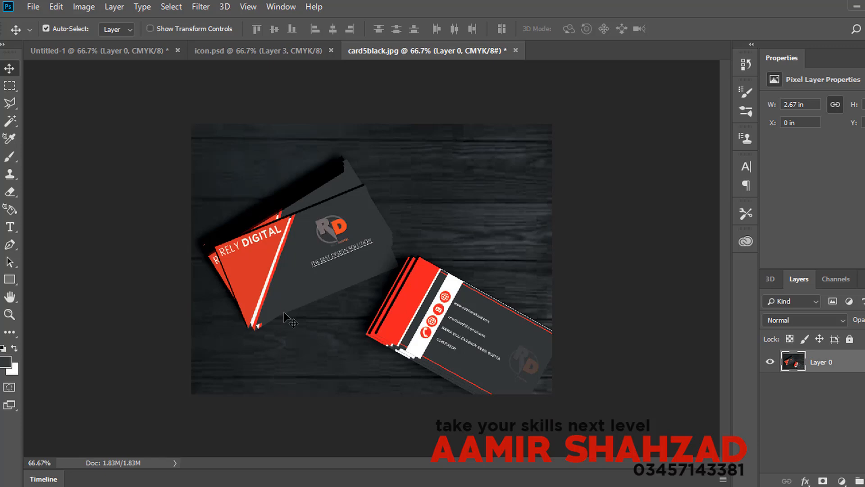
Step: Fill the blank Untitled-1 canvas with the dark grey foreground colour using Edit > Fill
{"action": "left_click", "coordinate": [110, 53]}
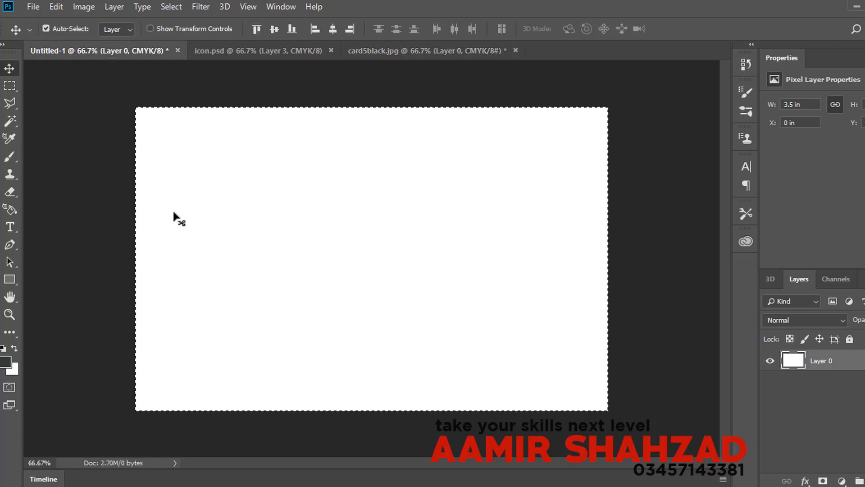
{"action": "left_click", "coordinate": [375, 52]}
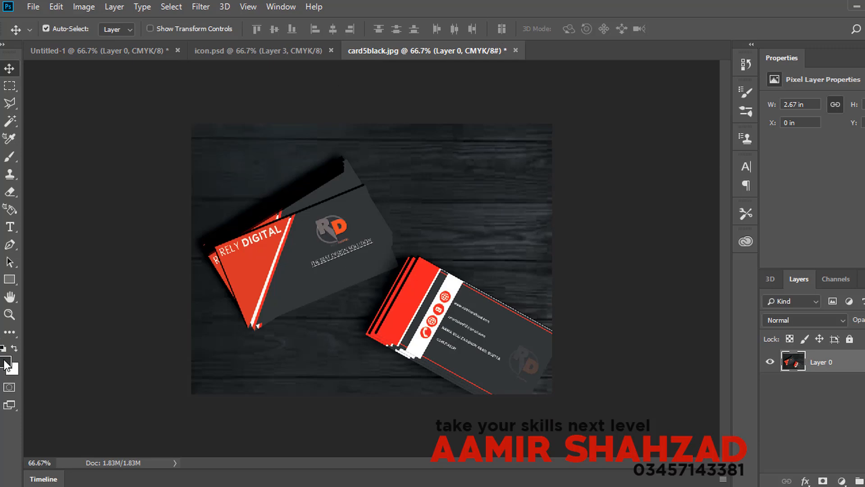
{"action": "left_click", "coordinate": [119, 53]}
{"action": "left_click", "coordinate": [57, 7]}
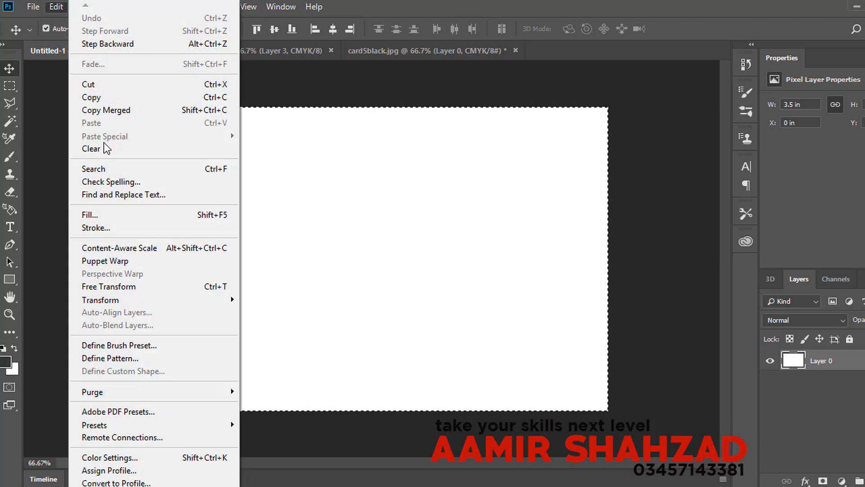
{"action": "left_click", "coordinate": [108, 213]}
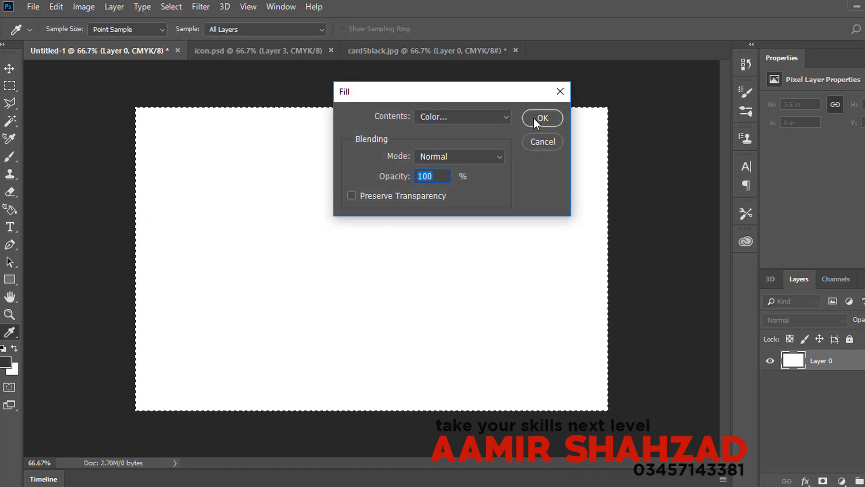
{"action": "left_click", "coordinate": [507, 117]}
{"action": "left_click", "coordinate": [495, 132]}
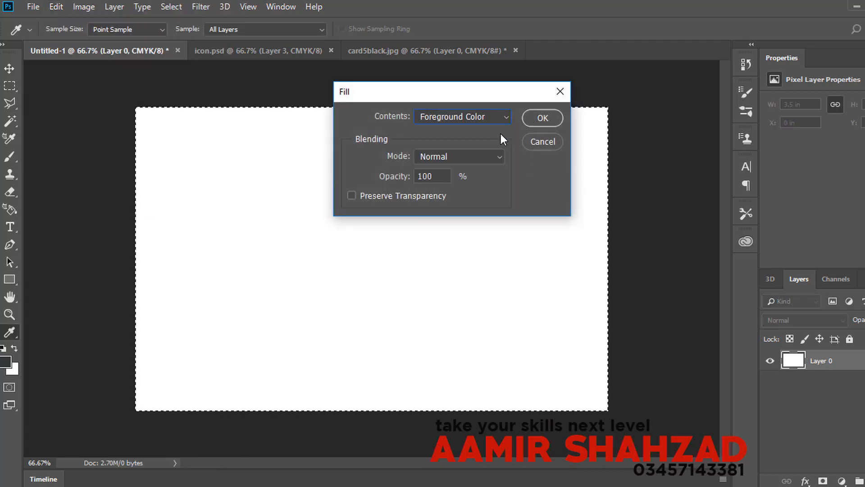
{"action": "left_click", "coordinate": [542, 117]}
{"action": "key", "text": "v"}
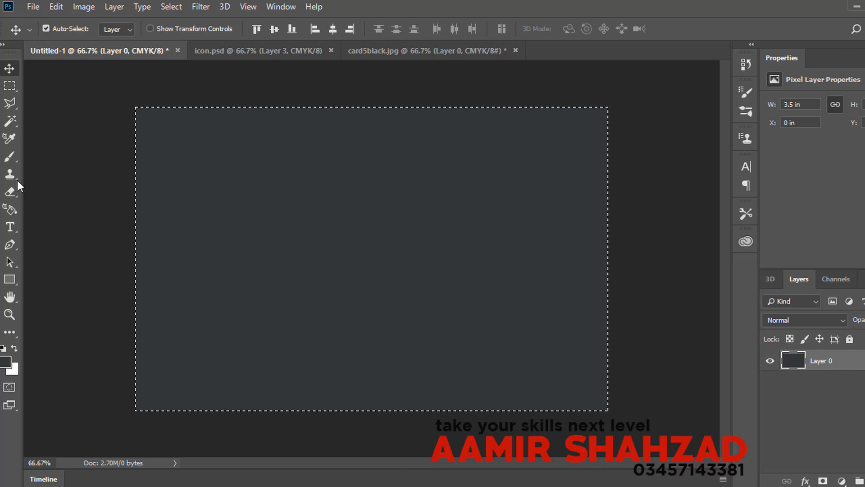
Step: Draw a closed triangular Pen path from the top-left corner, along the top edge, to the bottom-left corner
{"action": "left_click_drag", "start_coordinate": [10, 96], "coordinate": [59, 114]}
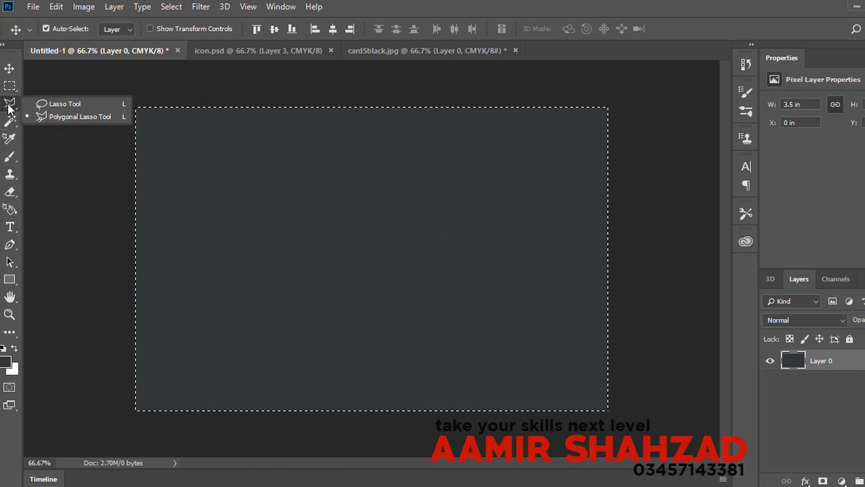
{"action": "key", "text": "ctrl+d"}
{"action": "left_click", "coordinate": [407, 50]}
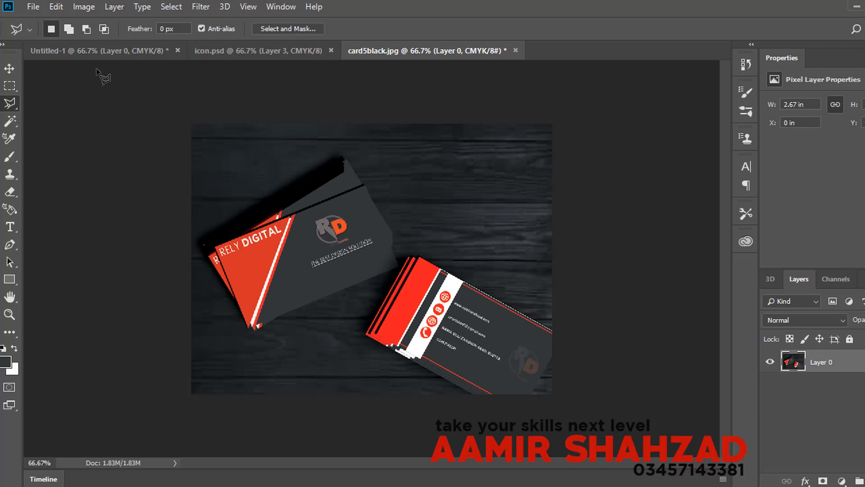
{"action": "left_click", "coordinate": [103, 54]}
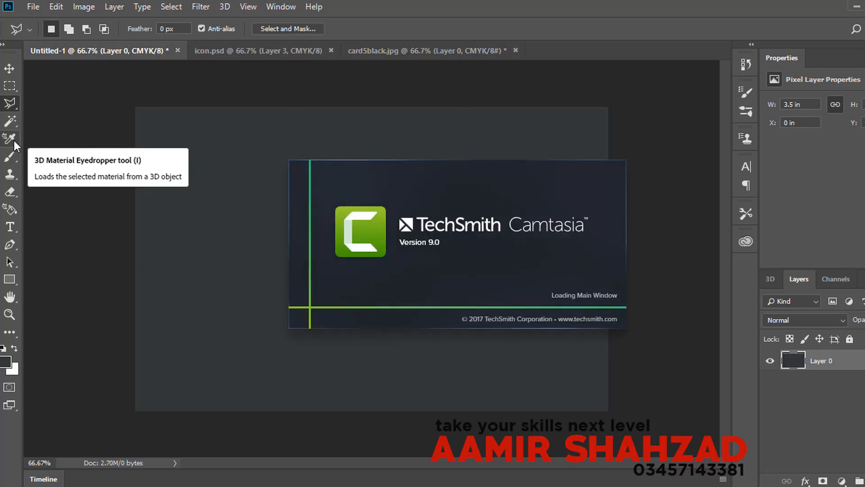
{"action": "key", "text": "p"}
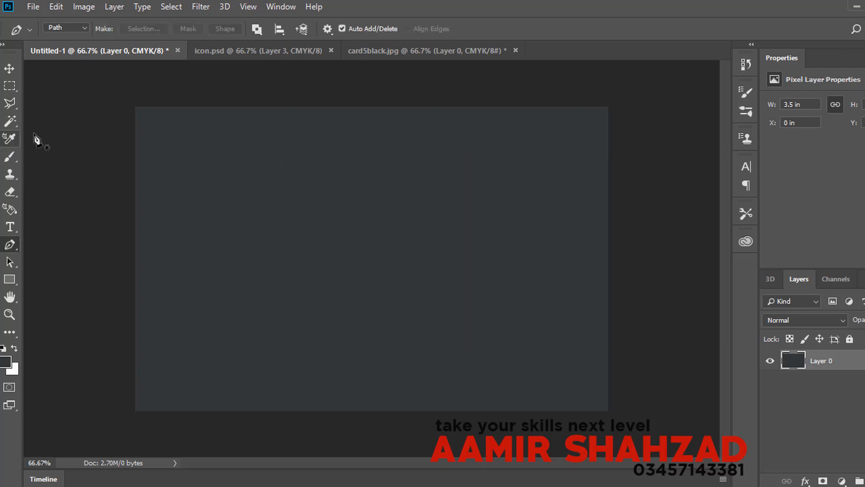
{"action": "left_click", "coordinate": [135, 109]}
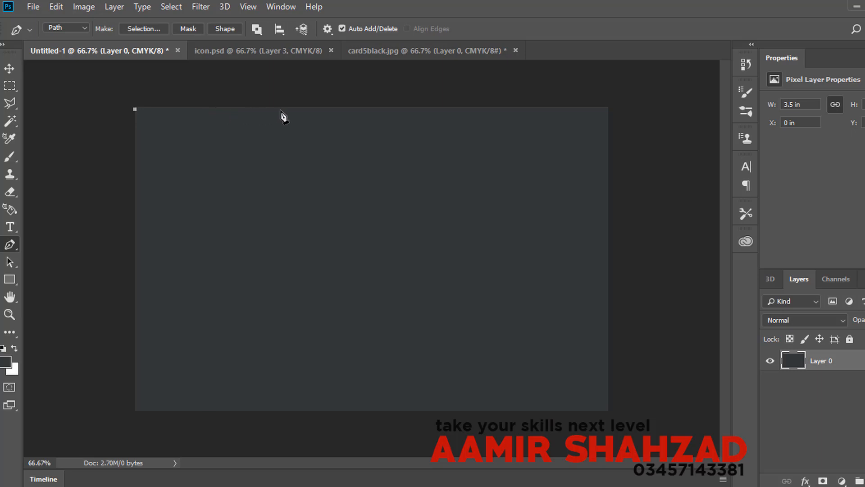
{"action": "left_click", "coordinate": [324, 108]}
{"action": "left_click", "coordinate": [136, 411]}
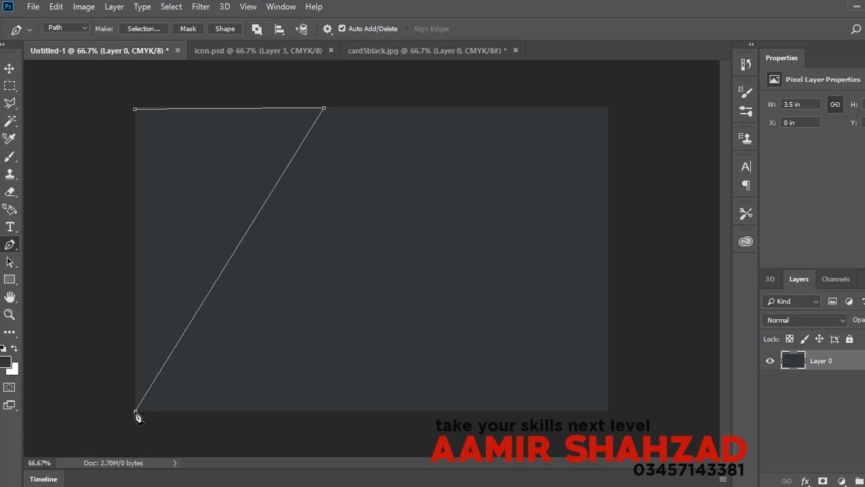
{"action": "left_click", "coordinate": [134, 109]}
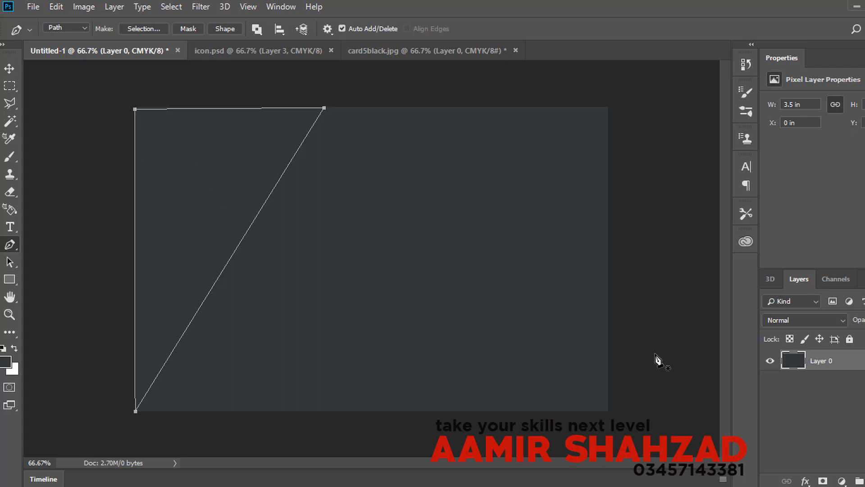
Step: Add a new empty Layer 1 and turn the triangle path into a selection
{"action": "key", "text": "ctrl+shift+alt+n"}
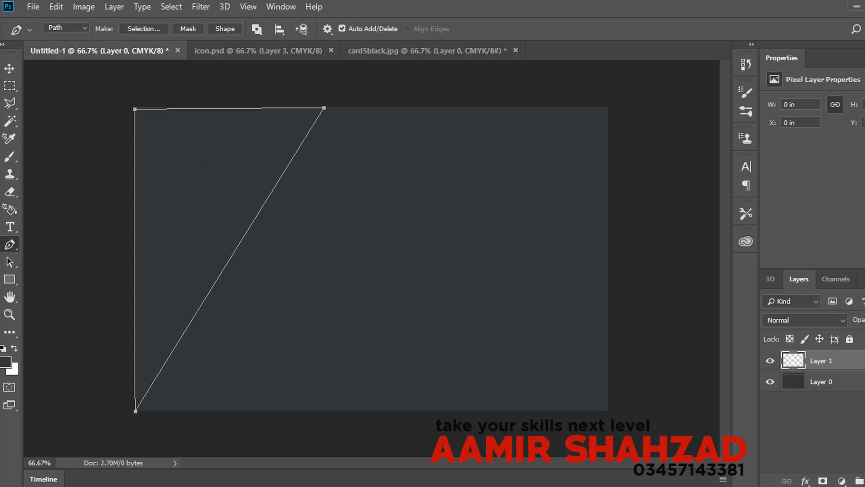
{"action": "right_click", "coordinate": [209, 160]}
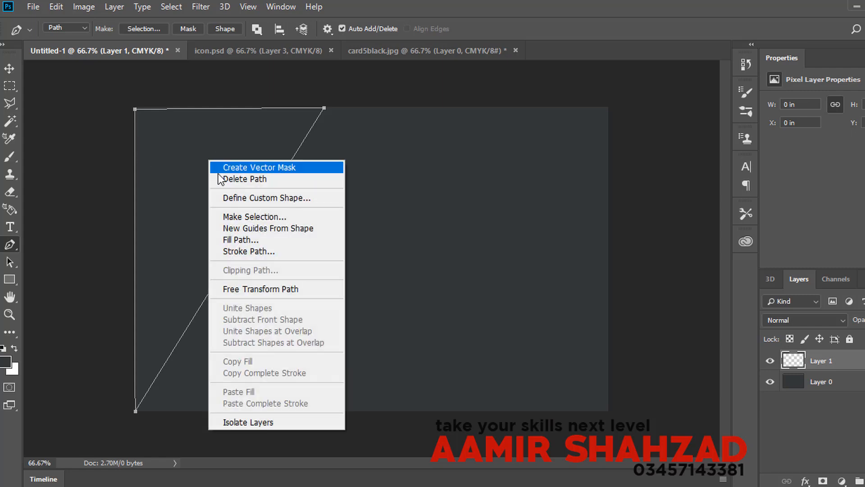
{"action": "left_click", "coordinate": [227, 218]}
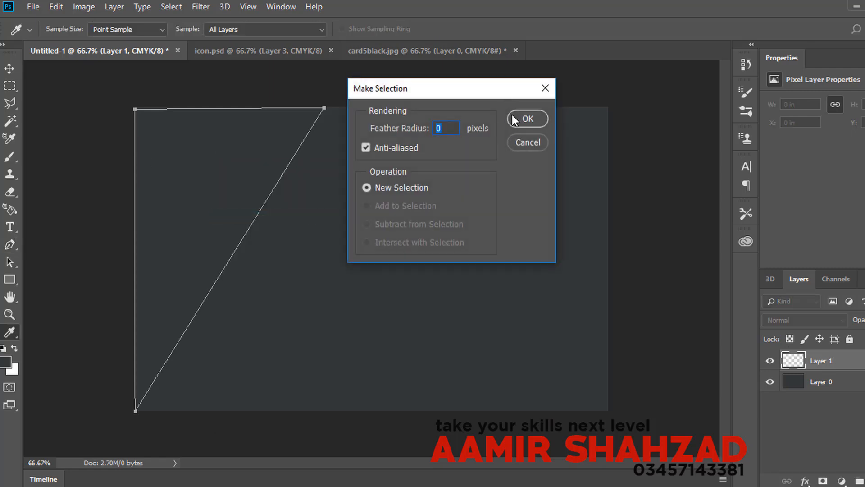
{"action": "left_click", "coordinate": [522, 119]}
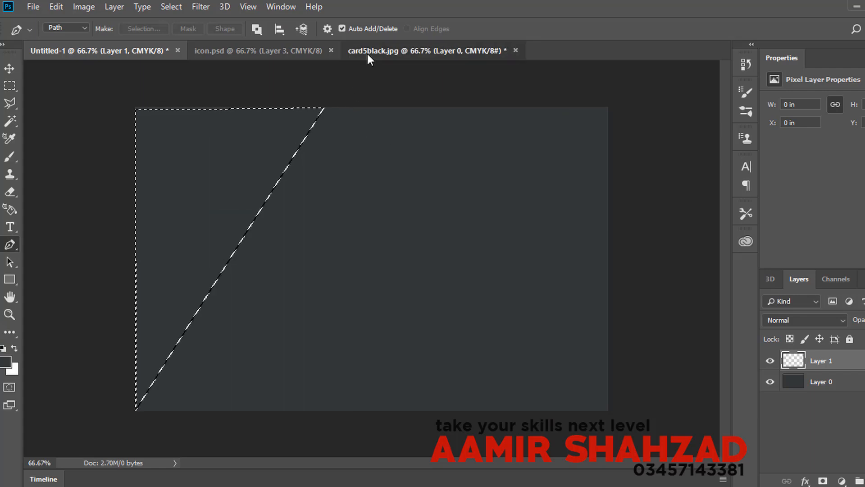
{"action": "left_click", "coordinate": [368, 55]}
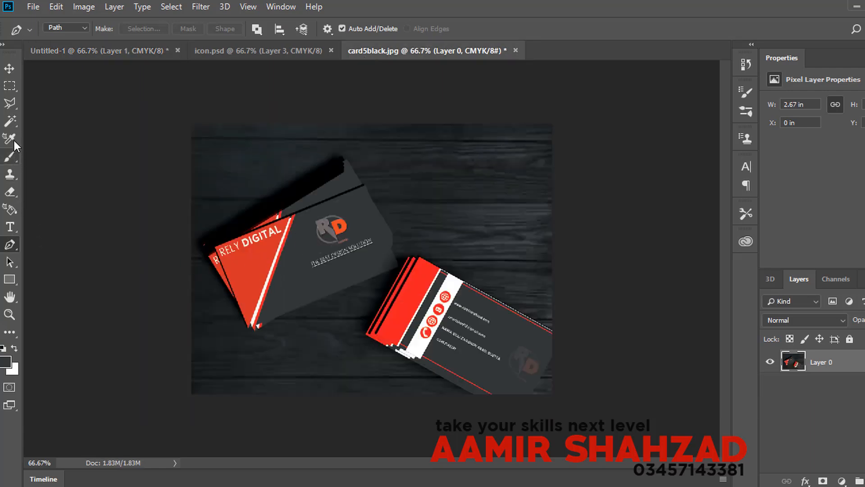
Step: Sample the red from the reference card and fill the triangle selection with it
{"action": "left_click", "coordinate": [9, 333]}
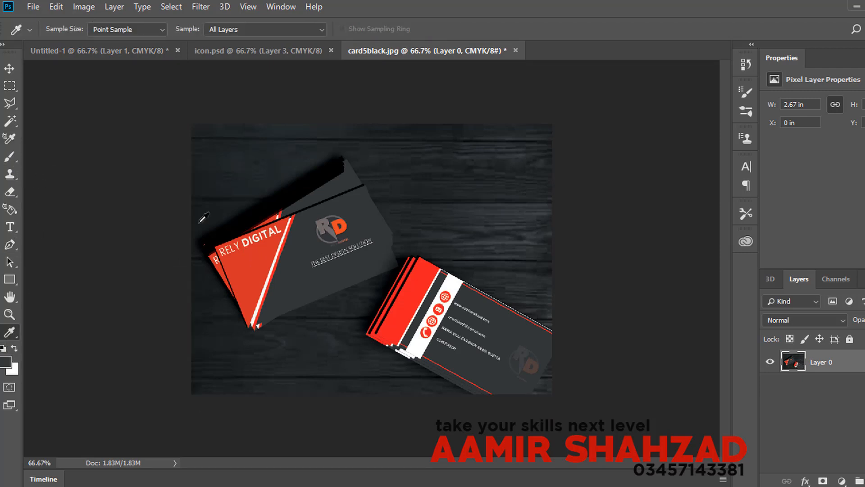
{"action": "left_click", "coordinate": [260, 252]}
{"action": "left_click", "coordinate": [117, 54]}
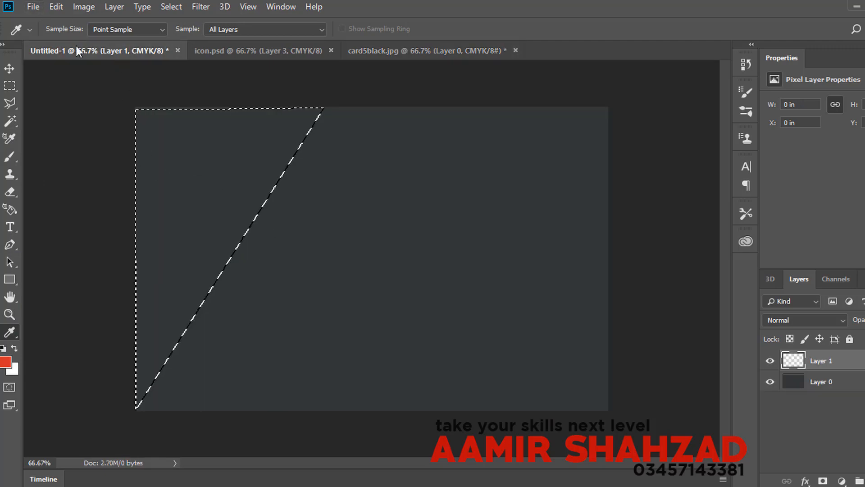
{"action": "left_click", "coordinate": [57, 6]}
{"action": "left_click", "coordinate": [131, 214]}
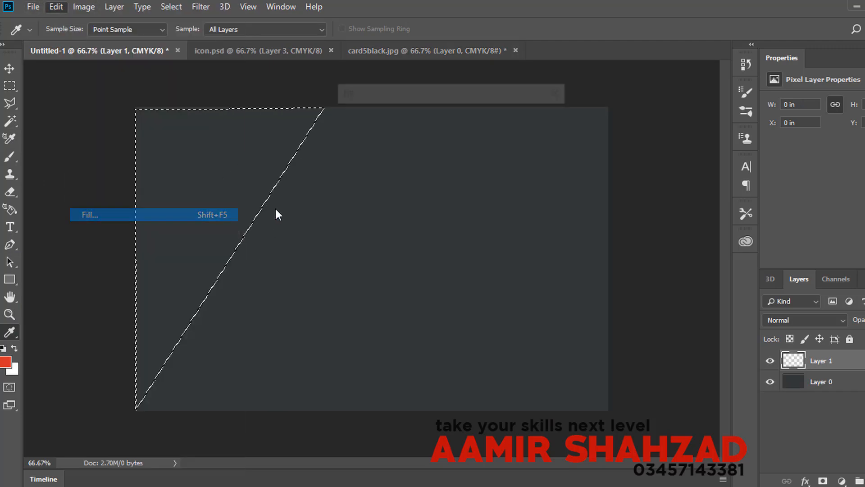
{"action": "left_click", "coordinate": [527, 121]}
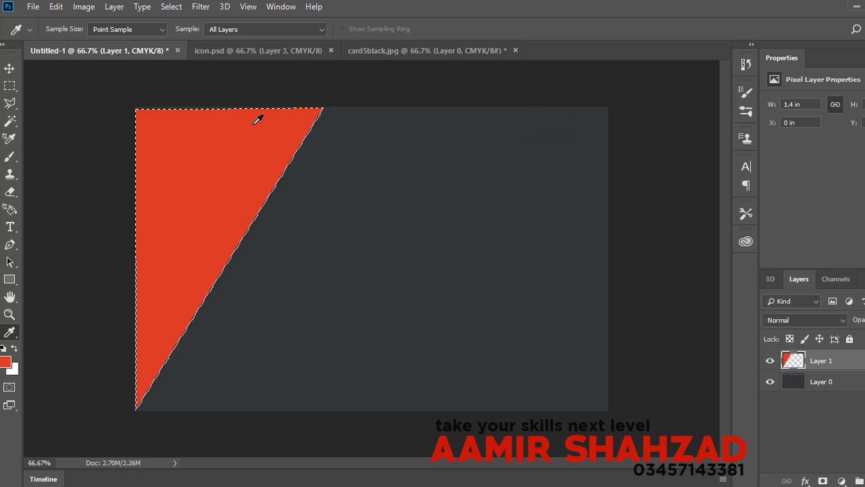
Step: Deselect the red triangle using the Rectangular Marquee
{"action": "left_click", "coordinate": [9, 67]}
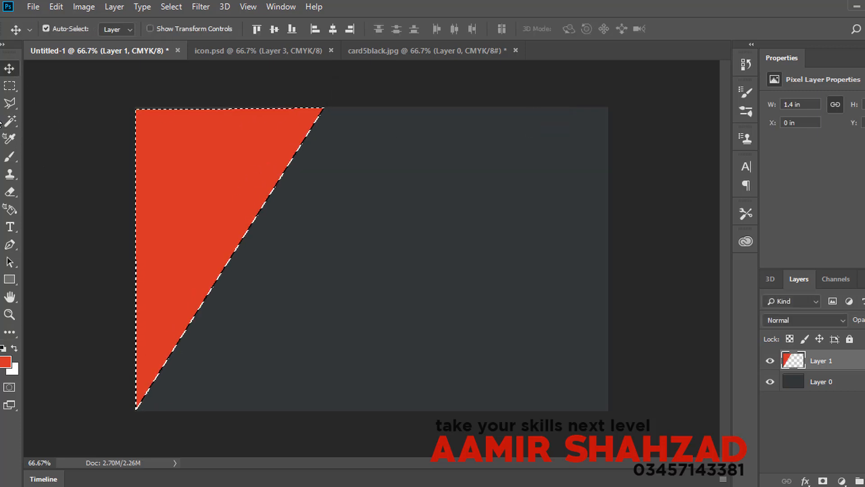
{"action": "left_click", "coordinate": [9, 85]}
{"action": "left_click", "coordinate": [141, 193]}
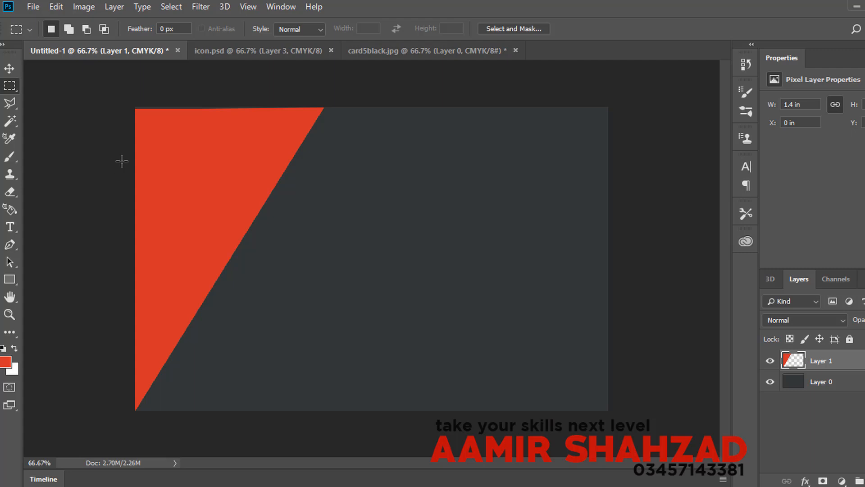
{"action": "key", "text": "alt"}
Step: Alt-drag to duplicate the red triangle slightly to the right
{"action": "left_click", "coordinate": [9, 69]}
{"action": "left_click_drag", "start_coordinate": [199, 217], "coordinate": [215, 221]}
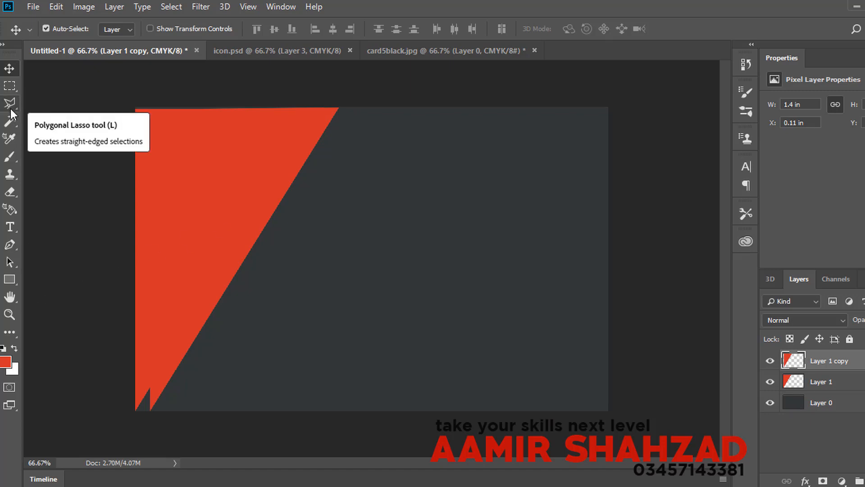
{"action": "left_click", "coordinate": [399, 50]}
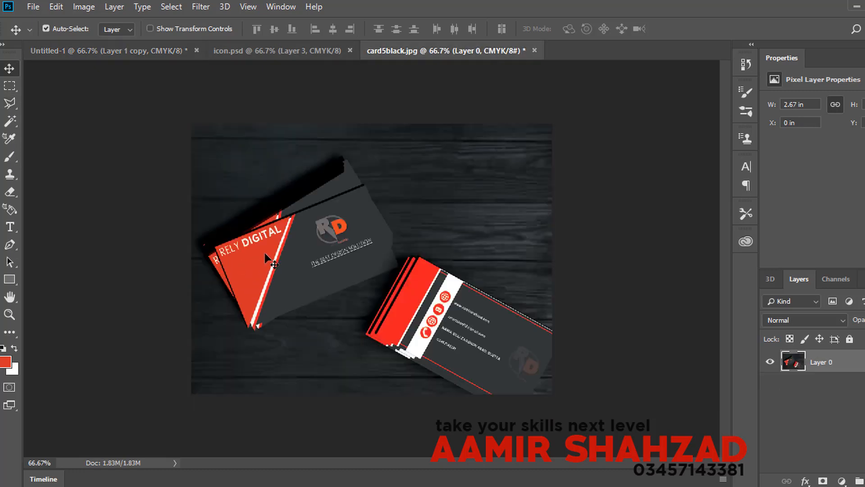
{"action": "left_click", "coordinate": [114, 47]}
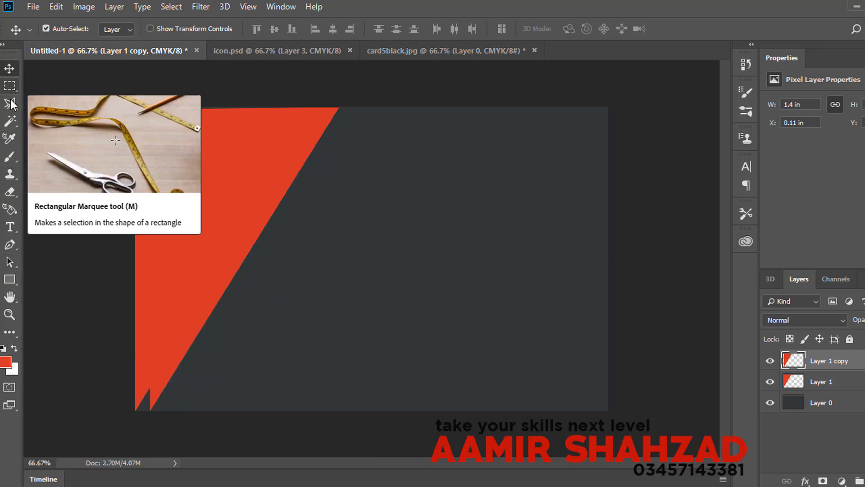
Step: Magic Wand-select the front triangle copy and fill it with the white background colour
{"action": "left_click", "coordinate": [10, 121]}
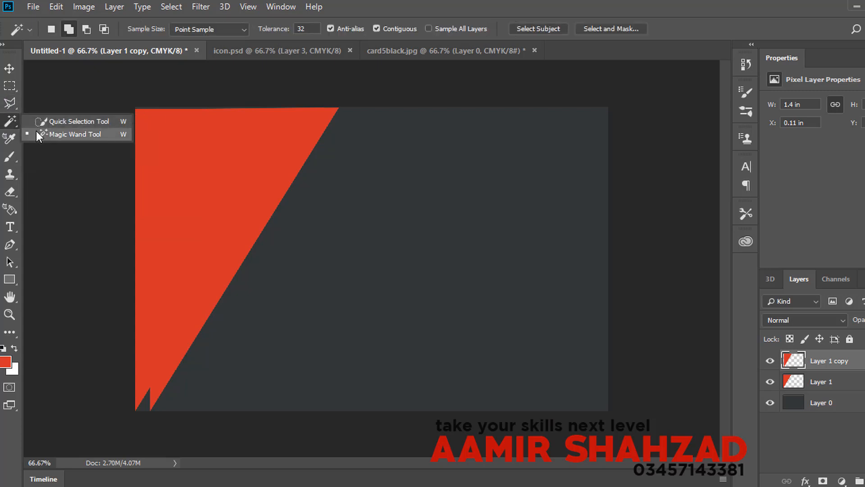
{"action": "left_click", "coordinate": [36, 130]}
{"action": "left_click", "coordinate": [207, 214]}
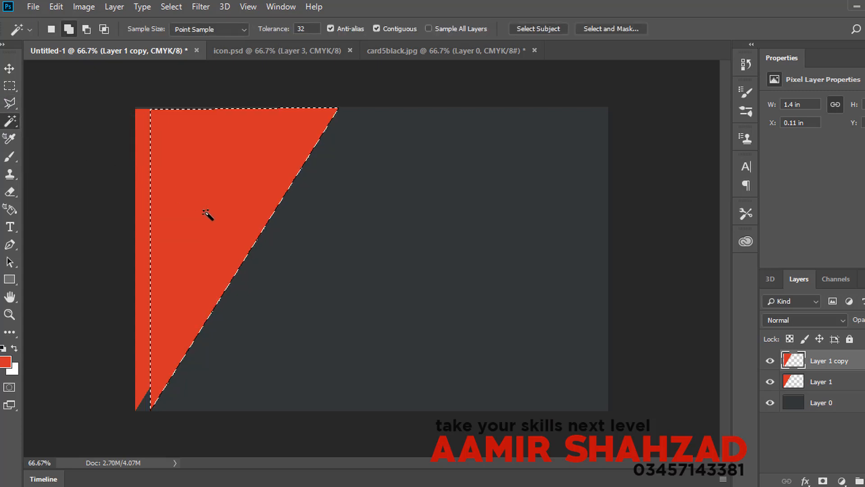
{"action": "left_click", "coordinate": [56, 6]}
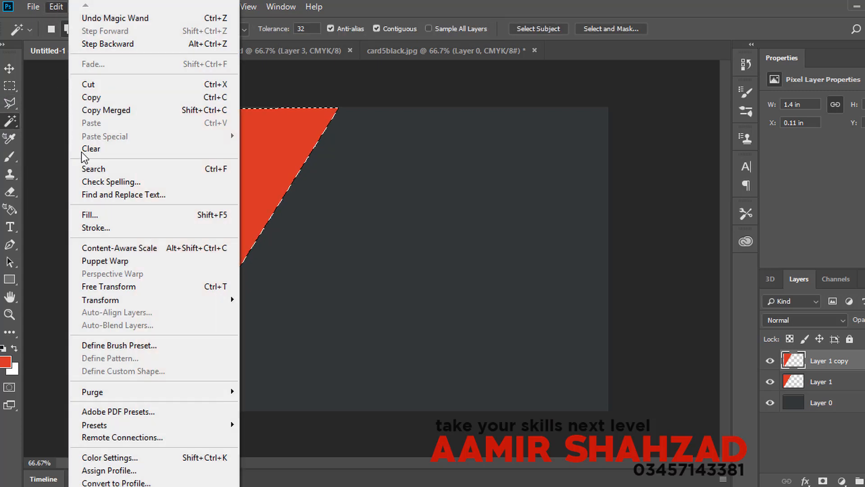
{"action": "left_click", "coordinate": [89, 215]}
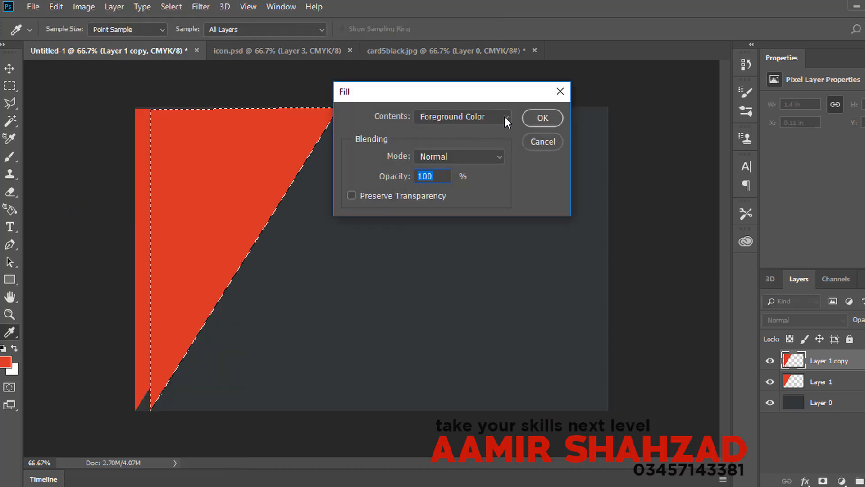
{"action": "left_click", "coordinate": [504, 117]}
{"action": "left_click", "coordinate": [498, 142]}
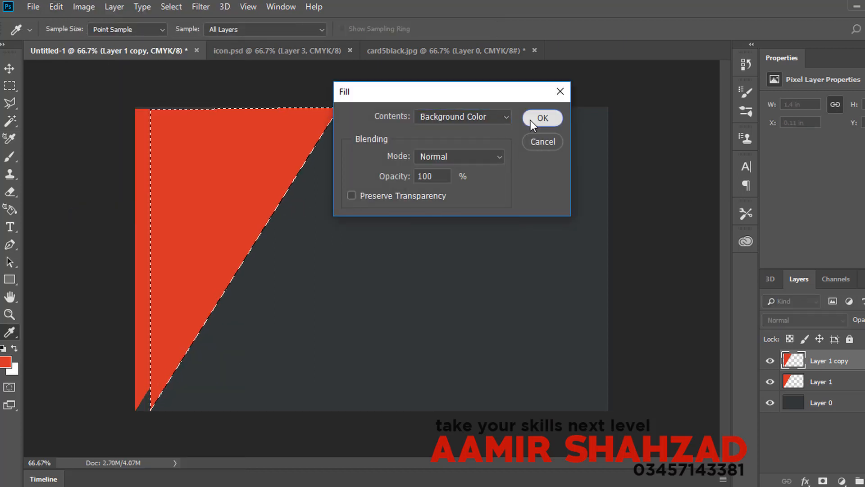
{"action": "left_click", "coordinate": [531, 119]}
Step: Deselect, and move the red triangle's layer above the white triangle layer
{"action": "left_click", "coordinate": [9, 69]}
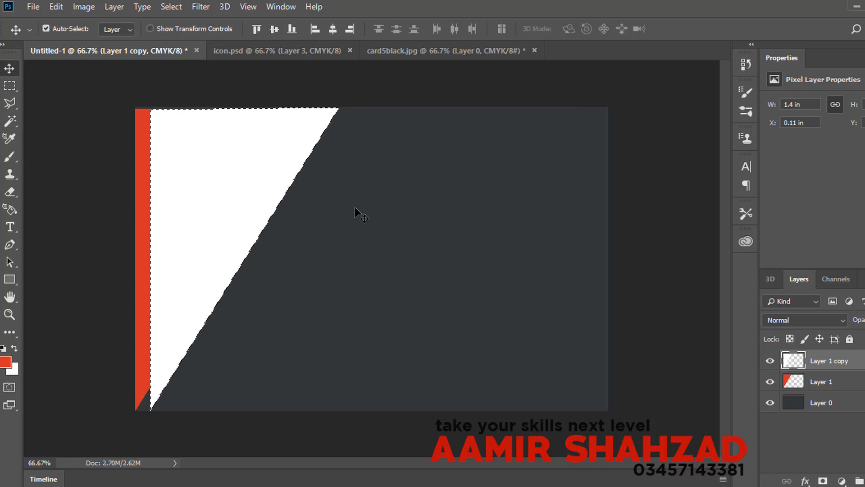
{"action": "left_click", "coordinate": [10, 86]}
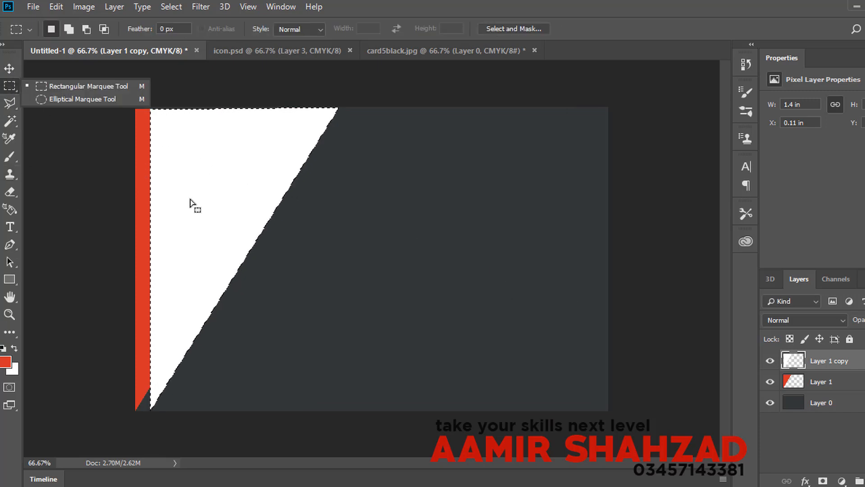
{"action": "left_click", "coordinate": [193, 205]}
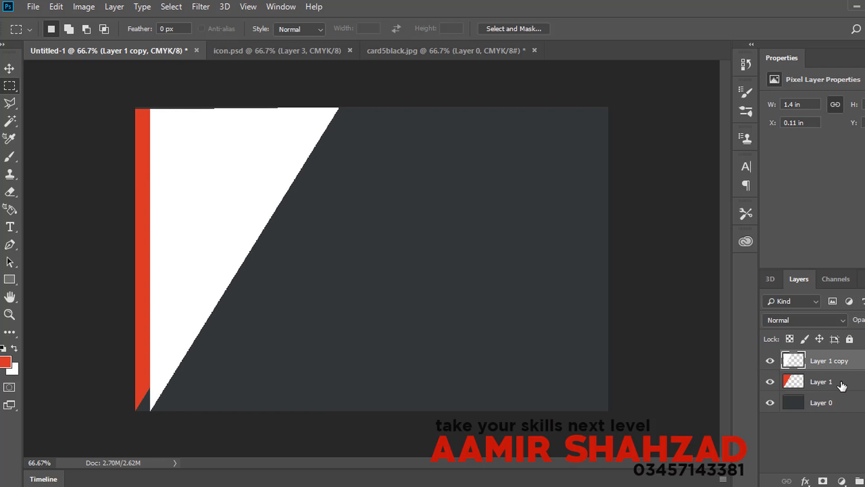
{"action": "left_click_drag", "start_coordinate": [841, 385], "coordinate": [841, 356]}
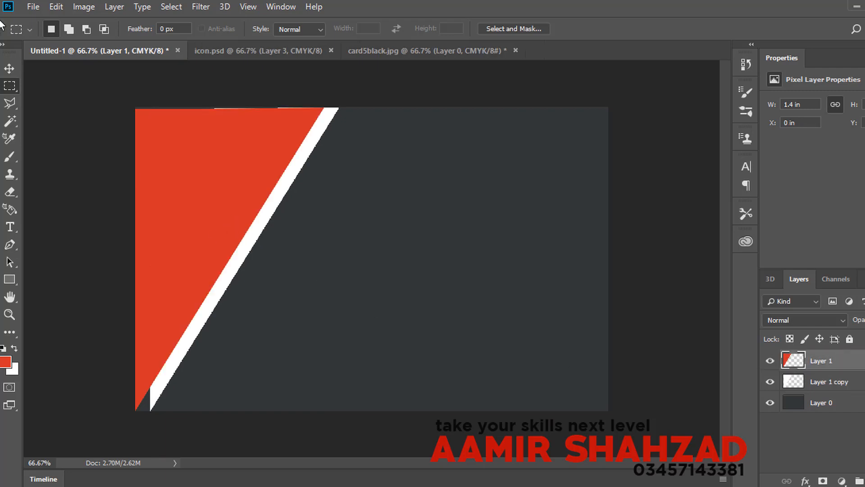
Step: Nudge the white triangle layer with arrow keys to X 0.02 in, leaving a thin white diagonal line
{"action": "left_click", "coordinate": [9, 68]}
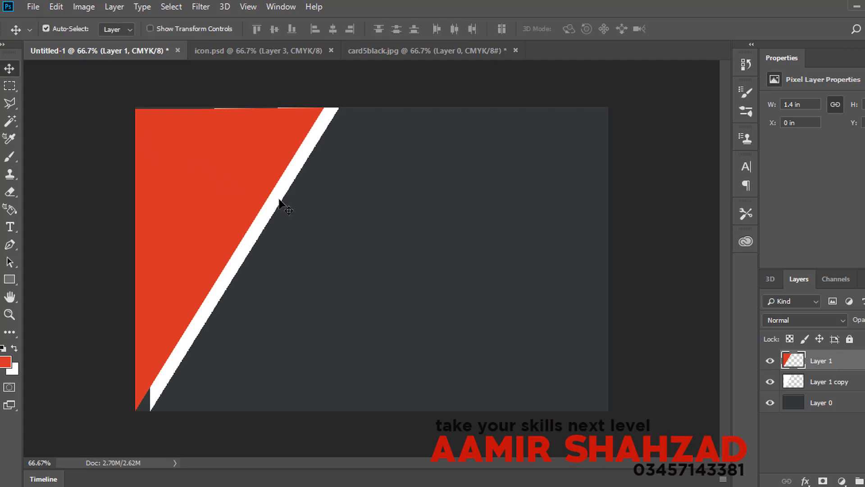
{"action": "left_click", "coordinate": [268, 224]}
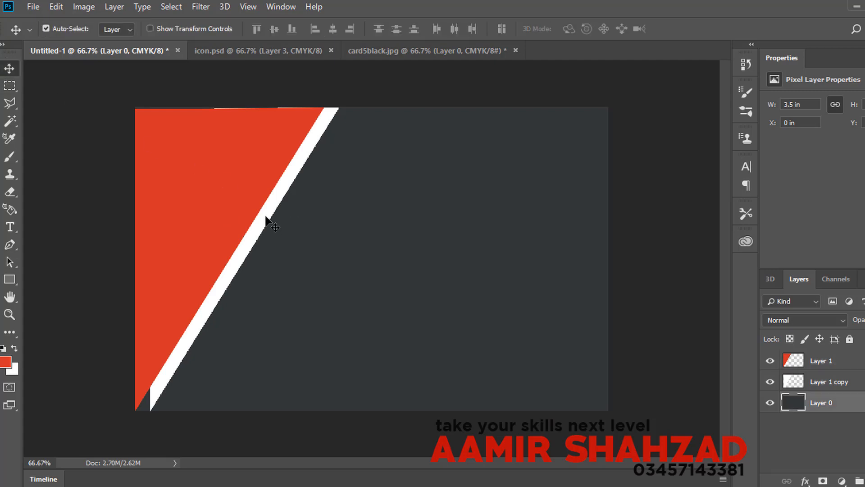
{"action": "key", "text": "shift+Left"}
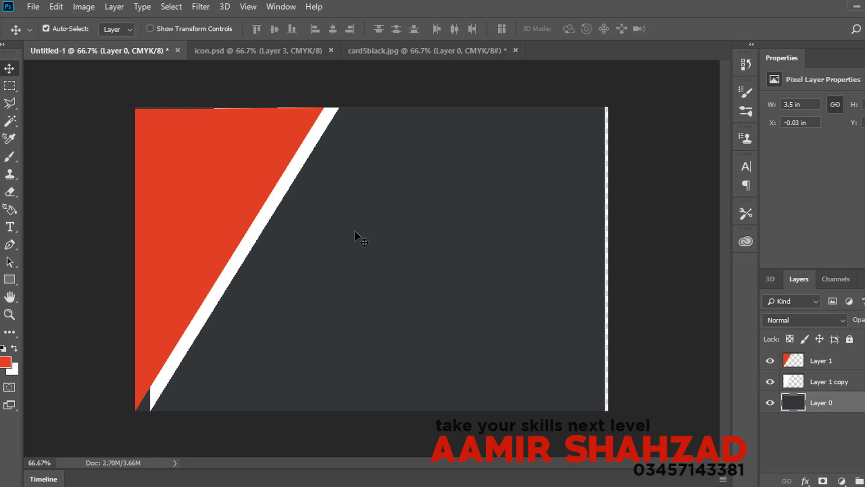
{"action": "mouse_move", "coordinate": [356, 231]}
{"action": "left_mouse_down"}
{"action": "mouse_move", "coordinate": [366, 231]}
{"action": "mouse_move", "coordinate": [359, 231]}
{"action": "left_mouse_up"}
{"action": "left_click", "coordinate": [268, 217]}
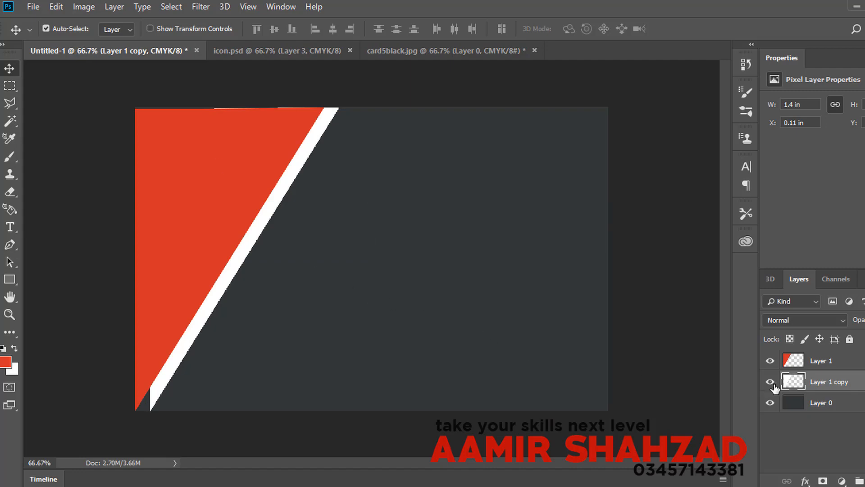
{"action": "key", "text": "Left"}
{"action": "key", "text": "Left"}
{"action": "key", "text": "Left"}
{"action": "key", "text": "Left"}
{"action": "key", "text": "Left"}
{"action": "key", "text": "Left"}
{"action": "key", "text": "Left"}
{"action": "key", "text": "Left"}
{"action": "key", "text": "Left"}
{"action": "key", "text": "Left"}
{"action": "key", "text": "Left"}
{"action": "key", "text": "Left"}
{"action": "key", "text": "Left"}
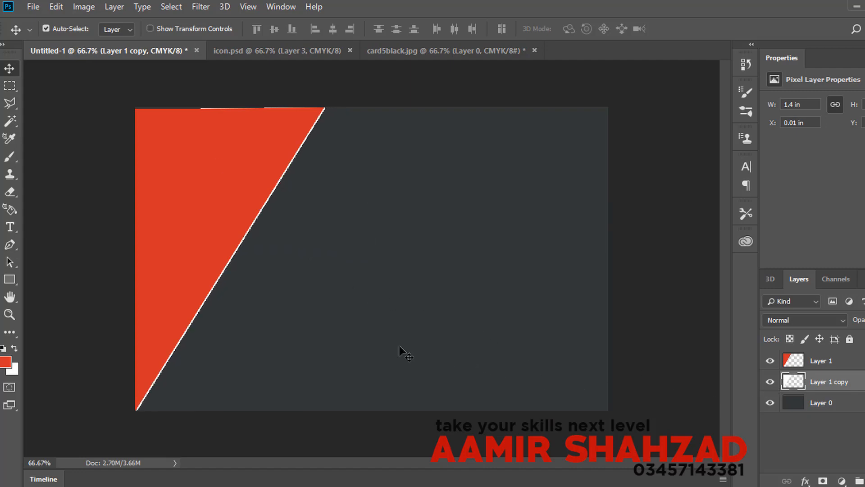
{"action": "key", "text": "Right"}
{"action": "key", "text": "Right"}
{"action": "key", "text": "Right"}
{"action": "key", "text": "Down"}
{"action": "key", "text": "Down"}
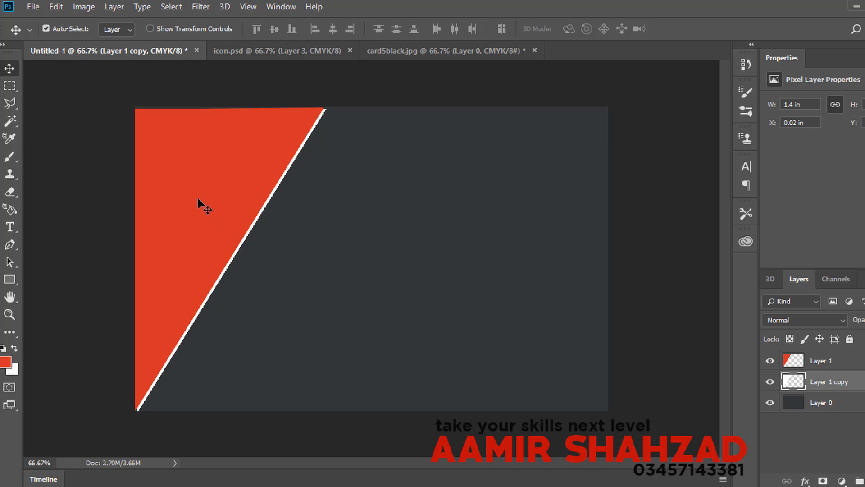
Step: Duplicate the red triangle, place its layer beneath the white one, and nudge it into a thin red stripe
{"action": "left_click_drag", "start_coordinate": [199, 201], "coordinate": [234, 220]}
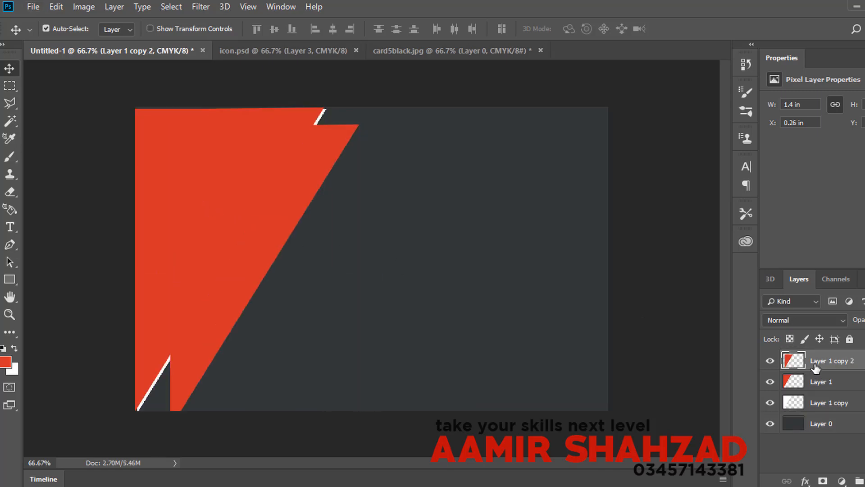
{"action": "left_click_drag", "start_coordinate": [816, 367], "coordinate": [807, 409]}
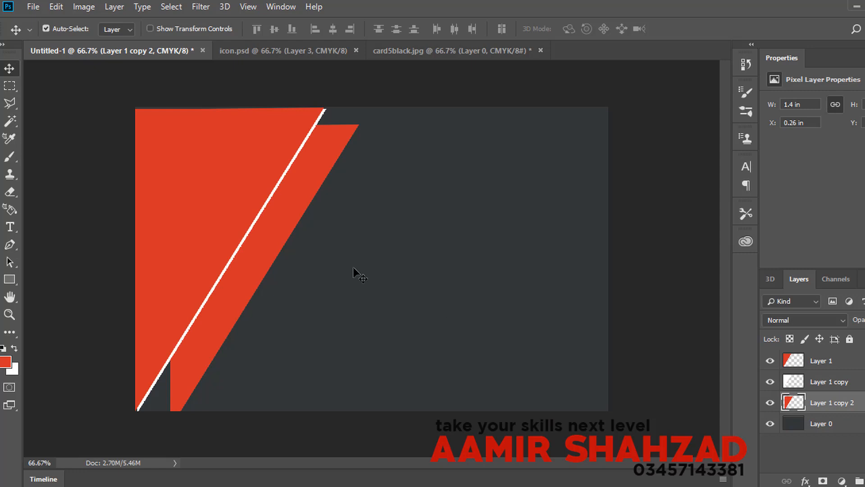
{"action": "left_click_drag", "start_coordinate": [278, 232], "coordinate": [258, 220]}
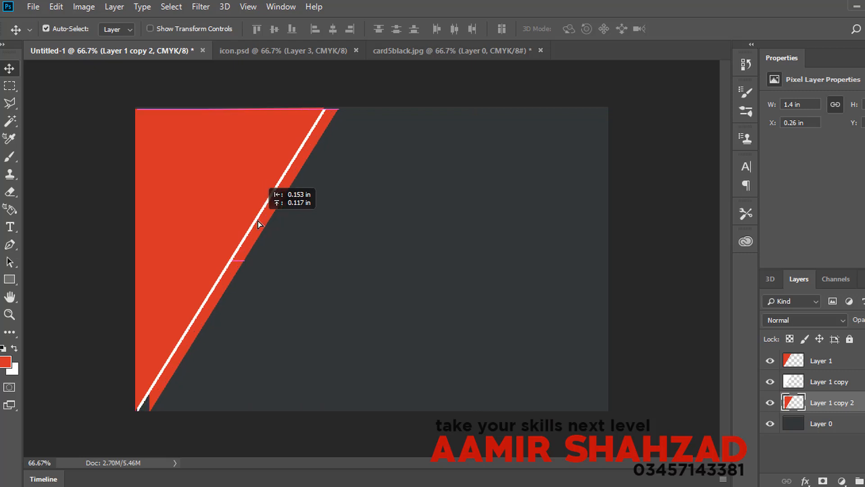
{"action": "left_click_drag", "start_coordinate": [258, 221], "coordinate": [258, 221]}
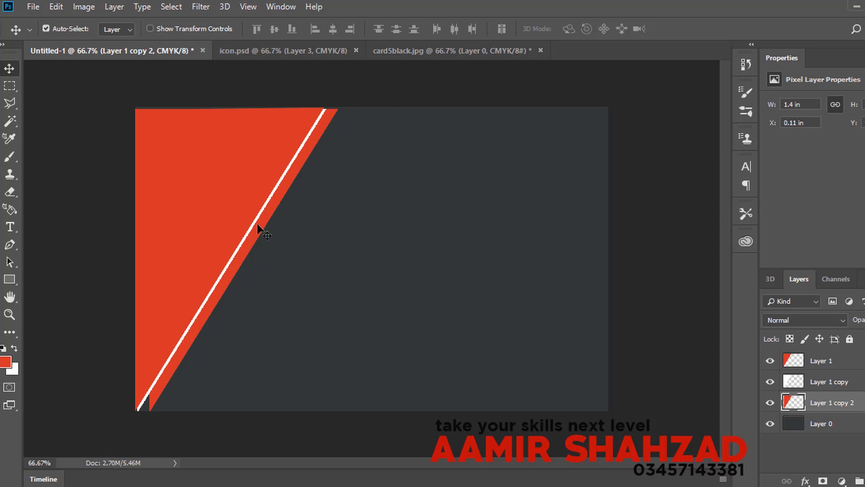
{"action": "key", "text": "Left"}
{"action": "key", "text": "Left"}
{"action": "key", "text": "Left"}
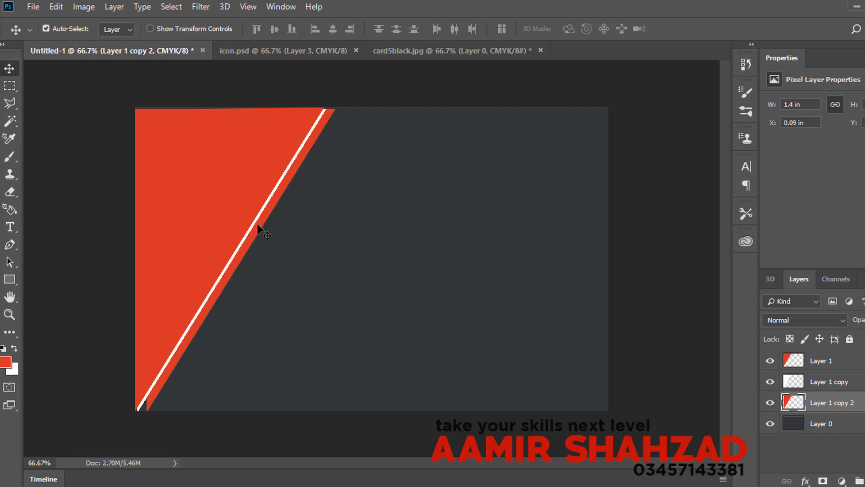
{"action": "left_click", "coordinate": [464, 56]}
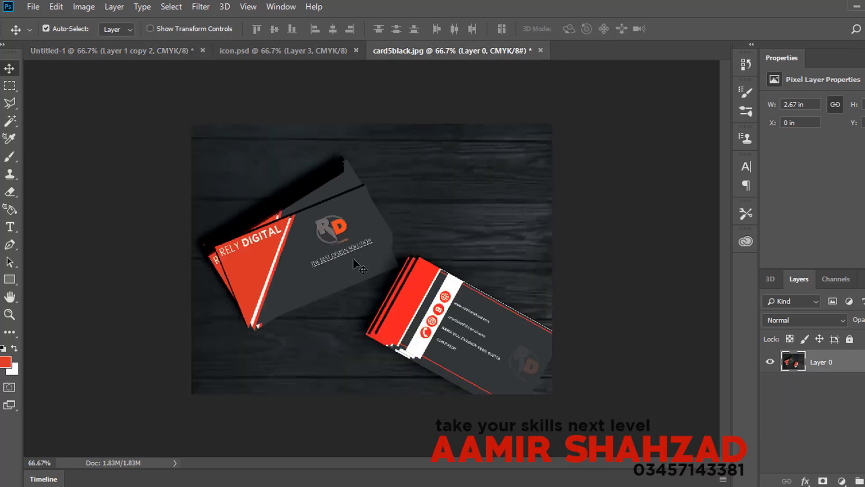
Step: Switch back to the Untitled-1 card design and open the File menu
{"action": "left_click", "coordinate": [109, 50]}
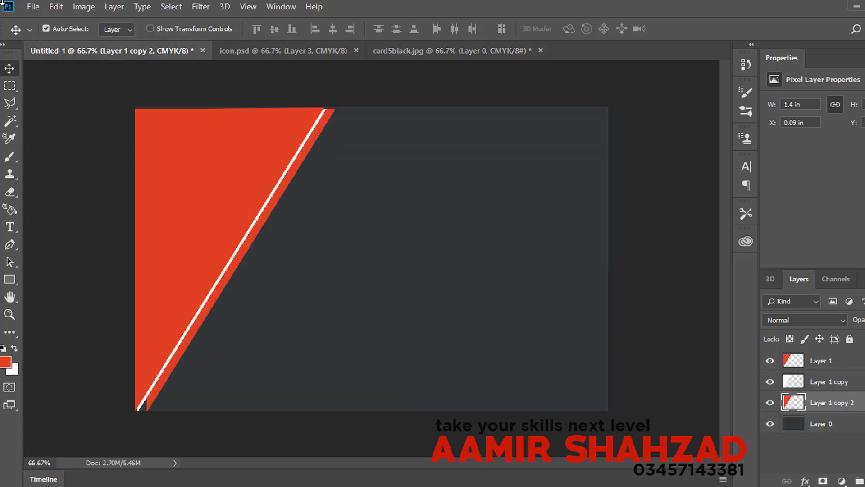
{"action": "left_click", "coordinate": [27, 7]}
Step: Open the rd logo image from the PSD › New folder with Ctrl+O
{"action": "key", "text": "Escape"}
{"action": "key", "text": "ctrl+o"}
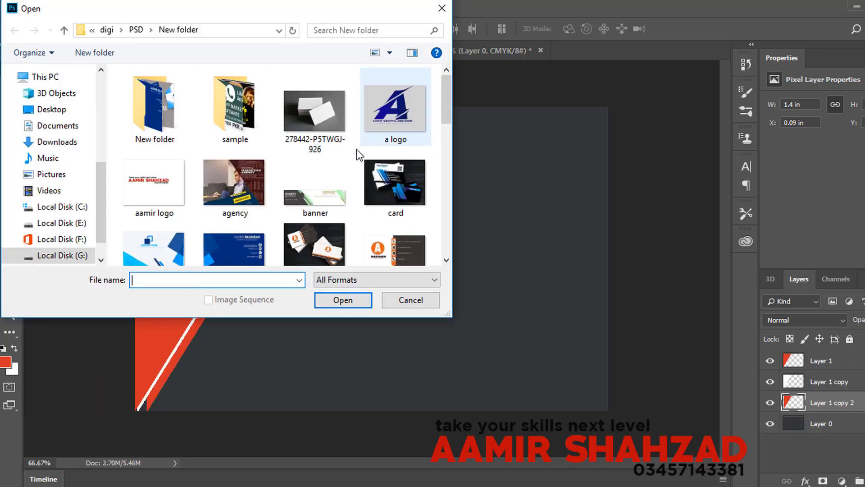
{"action": "scroll", "coordinate": [285, 172], "scroll_direction": "down", "scroll_amount": 5}
{"action": "scroll", "coordinate": [285, 172], "scroll_direction": "down", "scroll_amount": 6}
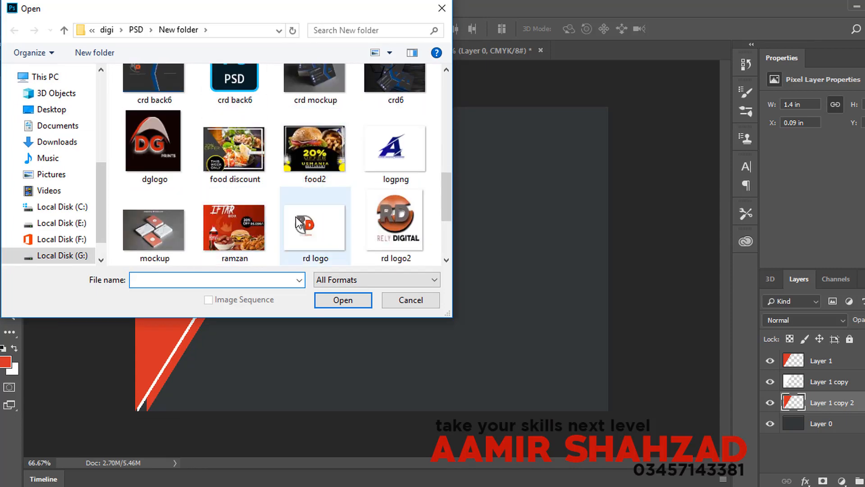
{"action": "scroll", "coordinate": [293, 217], "scroll_direction": "down", "scroll_amount": 2}
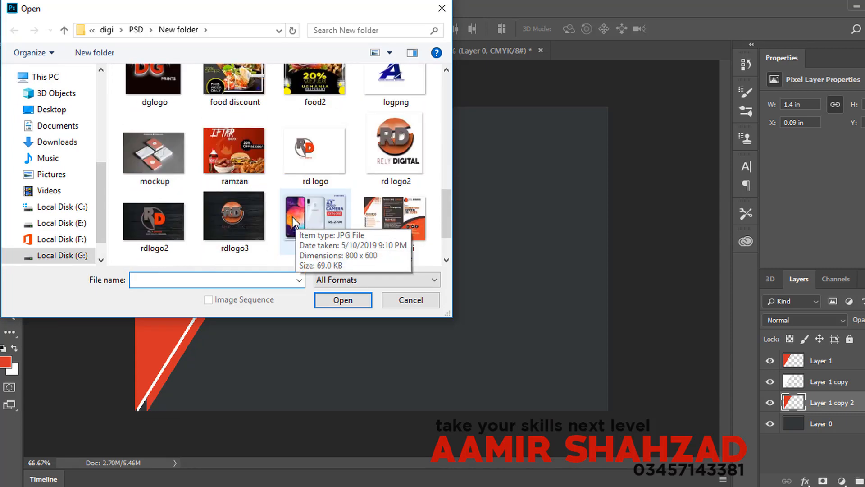
{"action": "left_click", "coordinate": [314, 169]}
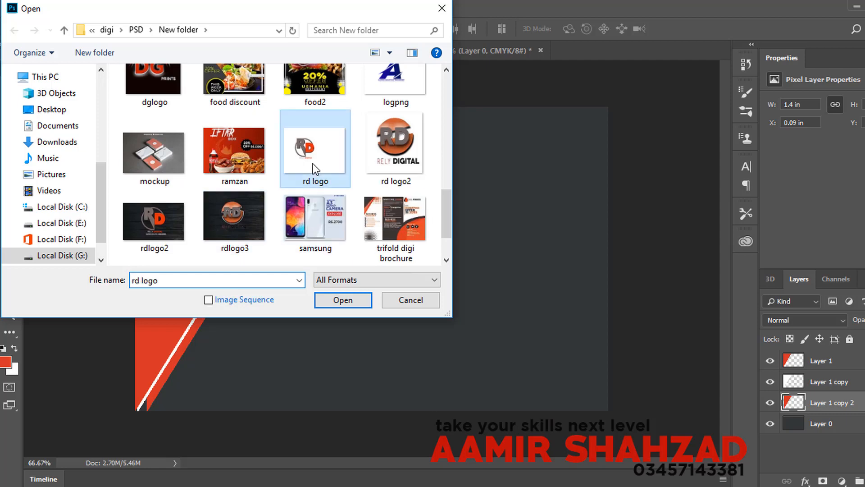
{"action": "left_click", "coordinate": [321, 305]}
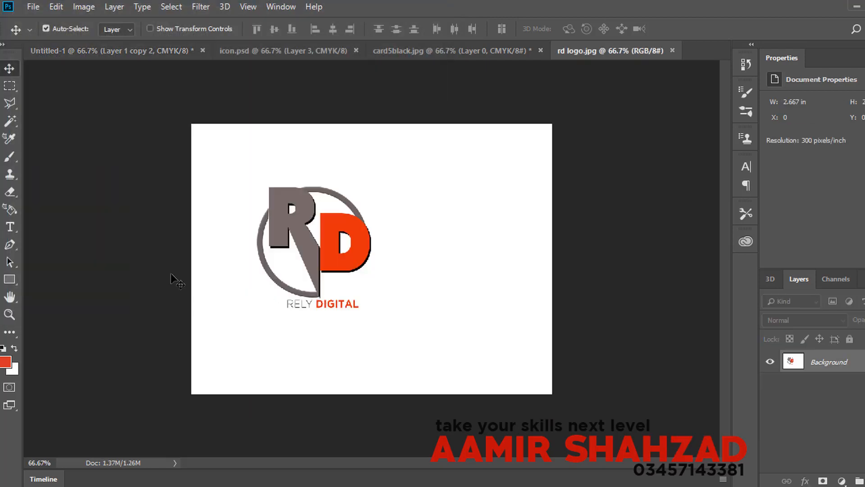
Step: Cut the RD logo from its white background with Magic Wand and Select > Inverse, then drag it onto the card
{"action": "left_click", "coordinate": [9, 103]}
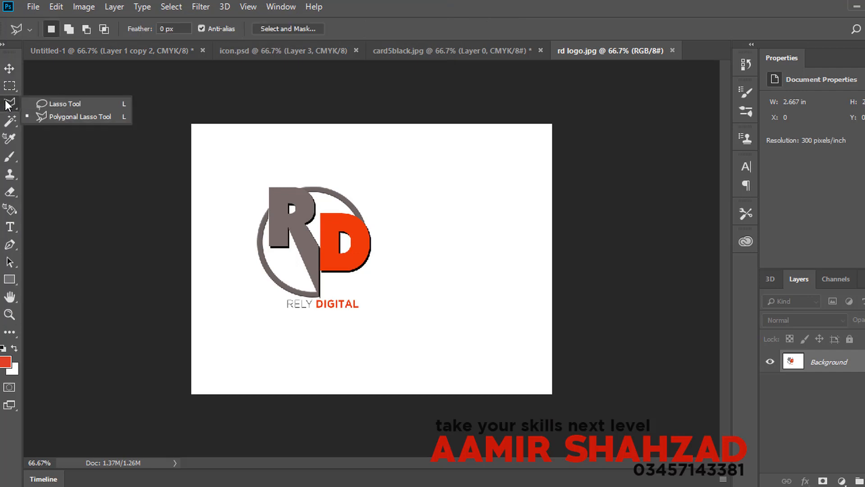
{"action": "left_click", "coordinate": [17, 122]}
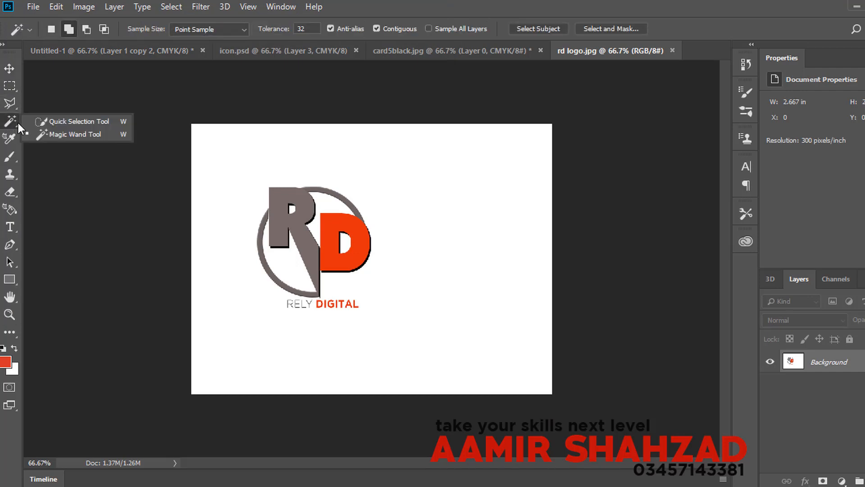
{"action": "left_click", "coordinate": [431, 168]}
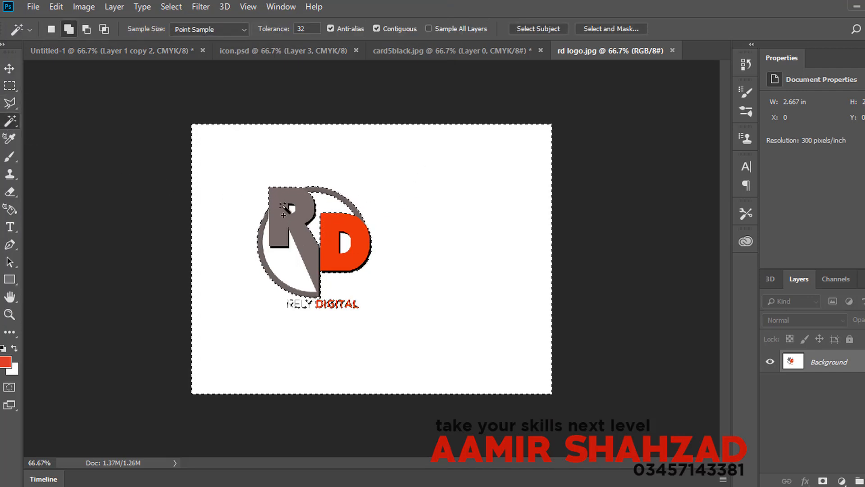
{"action": "key", "text": "ctrl+d"}
{"action": "key", "text": "ctrl+z"}
{"action": "left_click", "coordinate": [171, 7]}
{"action": "left_click", "coordinate": [183, 59]}
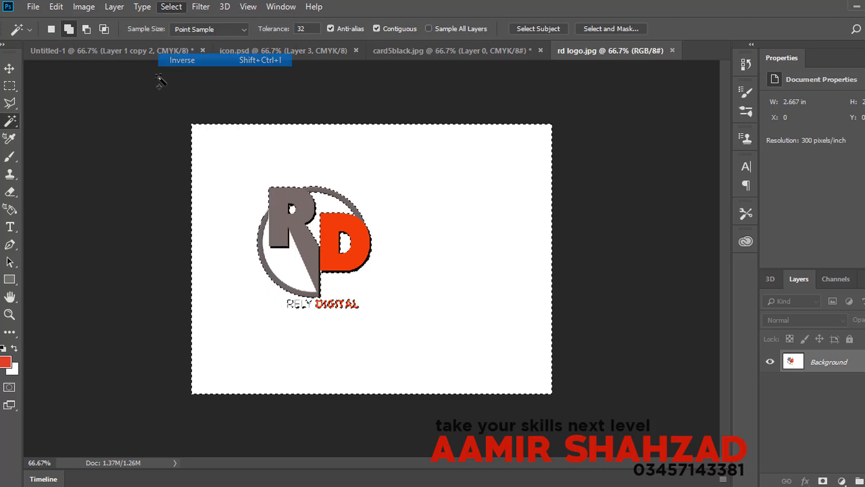
{"action": "left_click", "coordinate": [10, 69]}
{"action": "left_click_drag", "start_coordinate": [283, 222], "coordinate": [468, 197]}
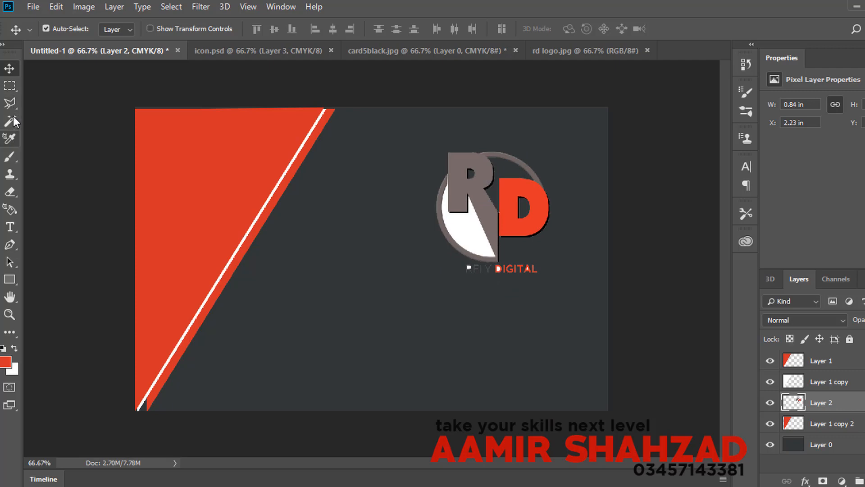
Step: Magic Wand-select the white wedge inside the RD logo circle and delete it
{"action": "left_click", "coordinate": [11, 120]}
{"action": "left_click", "coordinate": [54, 134]}
{"action": "left_click", "coordinate": [469, 238]}
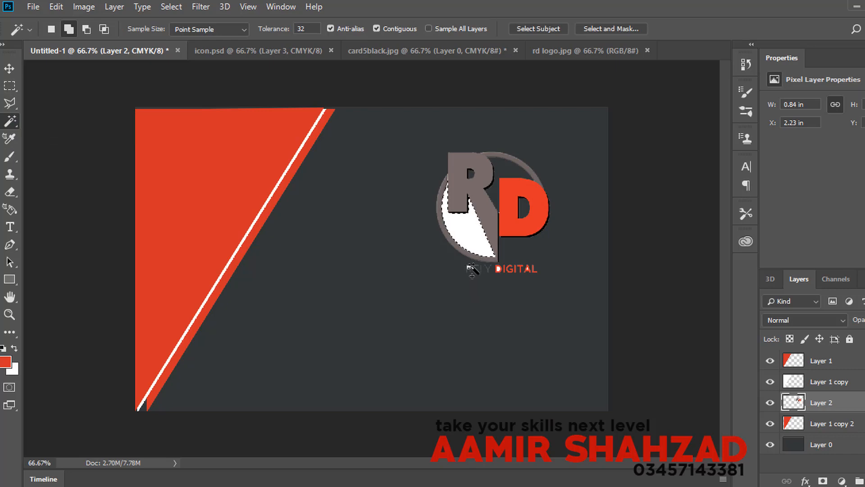
{"action": "left_click", "coordinate": [473, 271]}
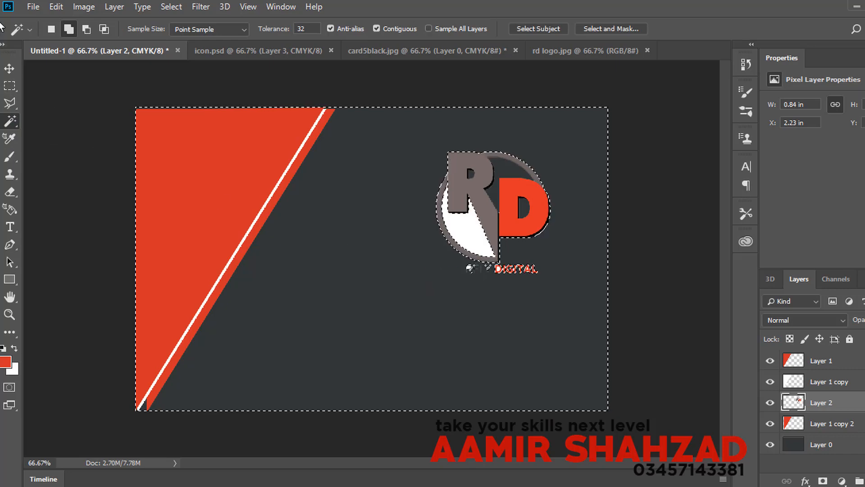
{"action": "left_click", "coordinate": [56, 6]}
{"action": "left_click", "coordinate": [99, 59]}
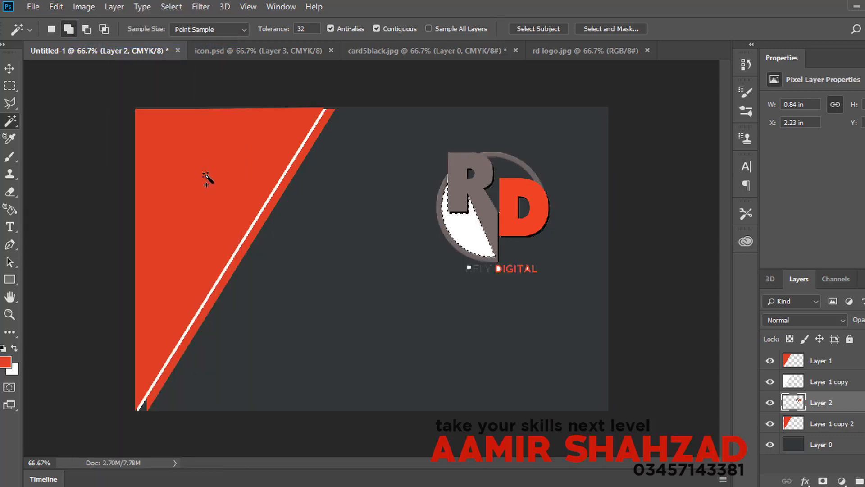
{"action": "key", "text": "Delete"}
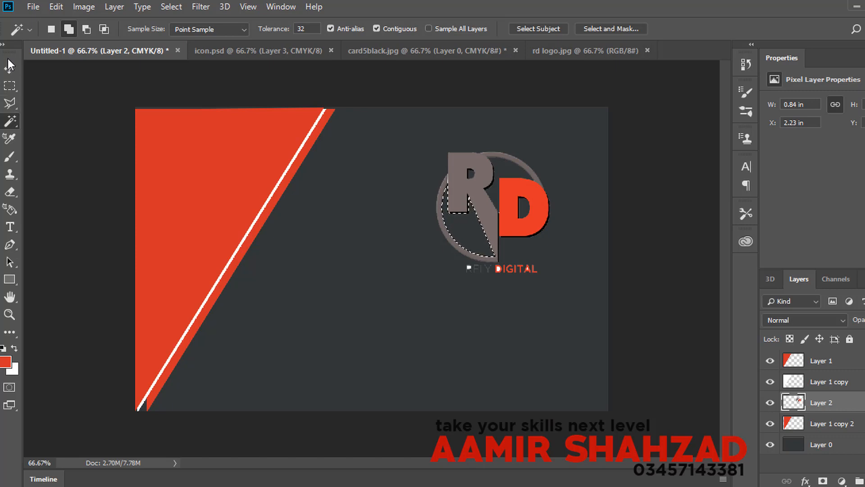
Step: Compare against the original logo and business card mockup, then return to Untitled-1
{"action": "key", "text": "v"}
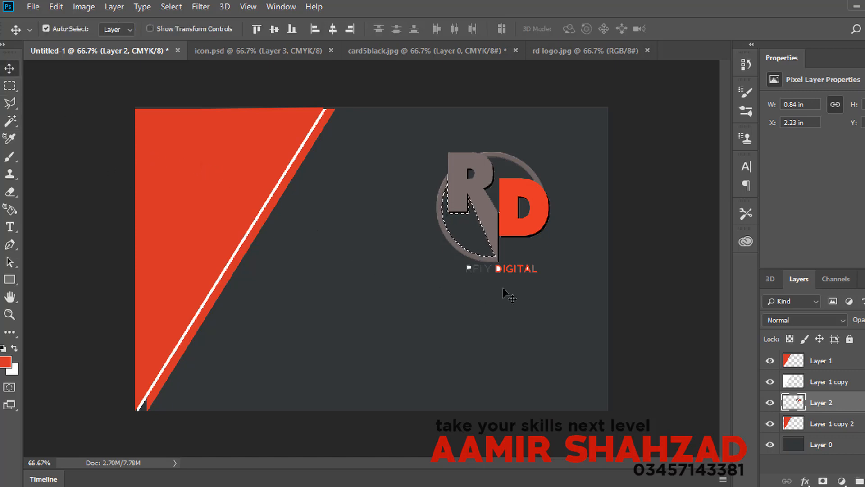
{"action": "left_click", "coordinate": [547, 51]}
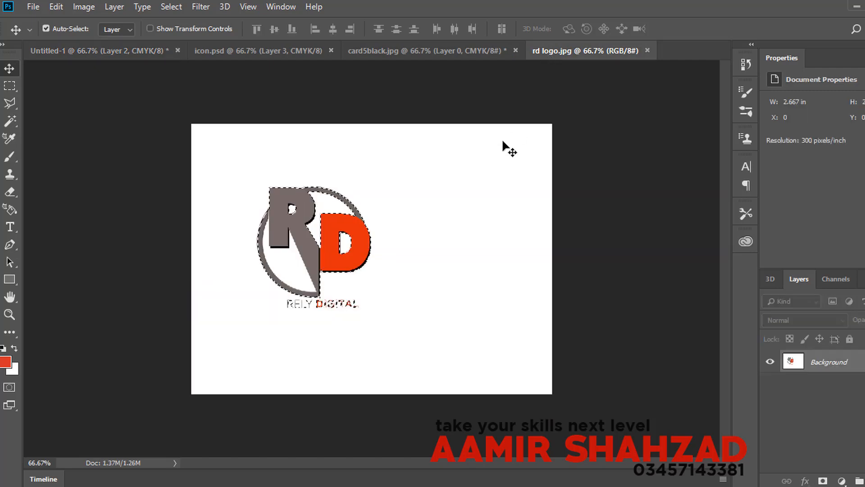
{"action": "left_click_drag", "start_coordinate": [327, 309], "coordinate": [448, 274]}
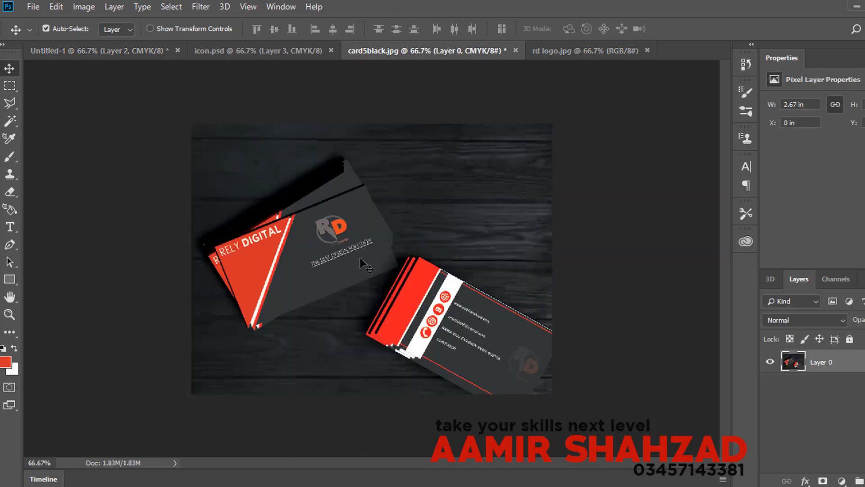
{"action": "left_click", "coordinate": [137, 52]}
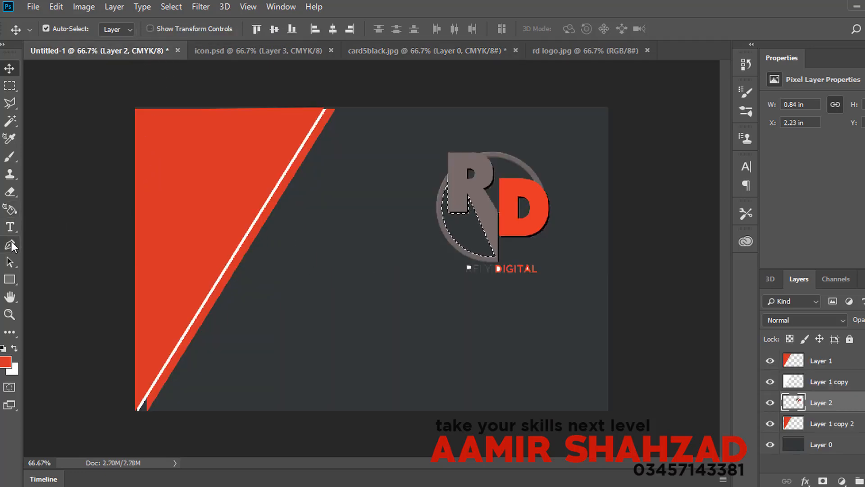
Step: Add the red 30 pt tagline 'THE BEST DESIGN SOLUTION' across the card below the logo
{"action": "left_click", "coordinate": [10, 227]}
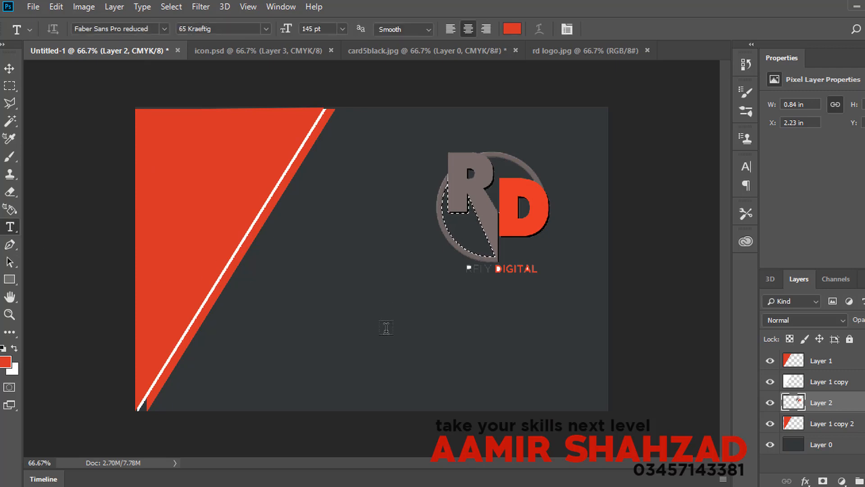
{"action": "left_click", "coordinate": [386, 326]}
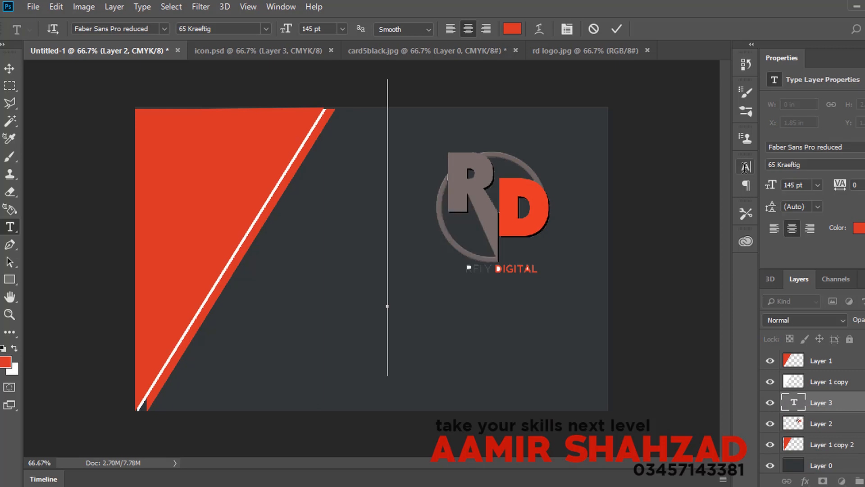
{"action": "left_click", "coordinate": [745, 168]}
{"action": "left_click_drag", "start_coordinate": [594, 210], "coordinate": [518, 210]}
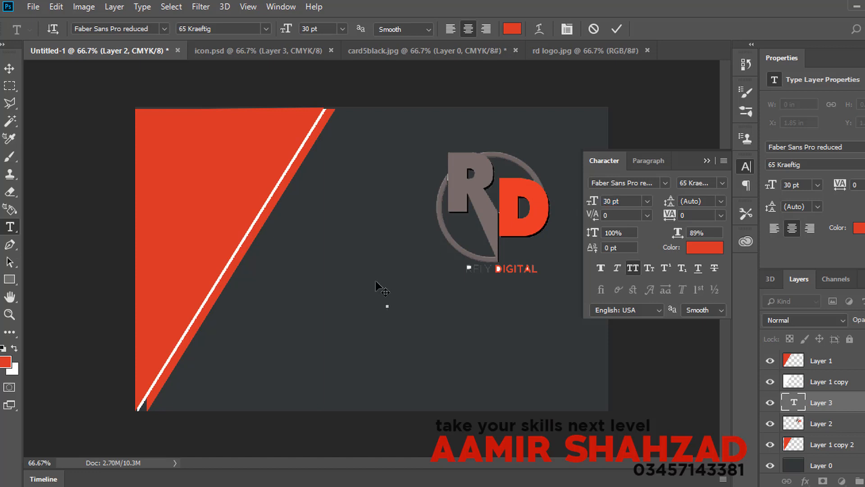
{"action": "type", "text": "THE "}
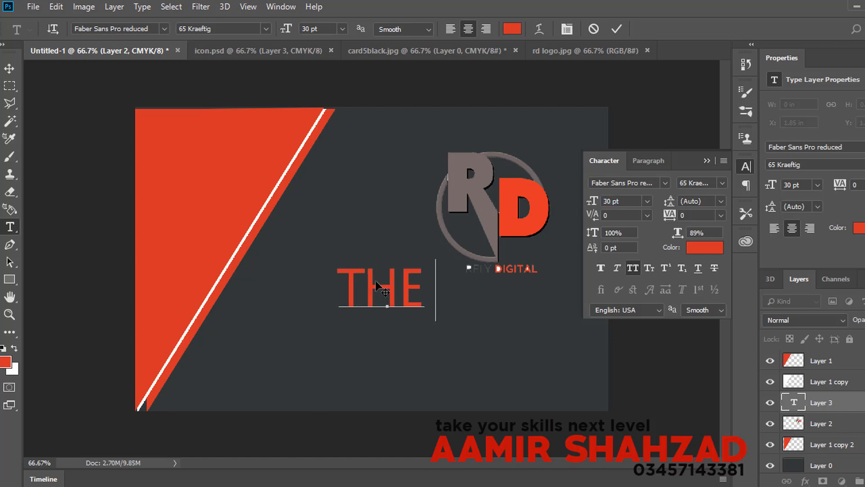
{"action": "type", "text": "BES"}
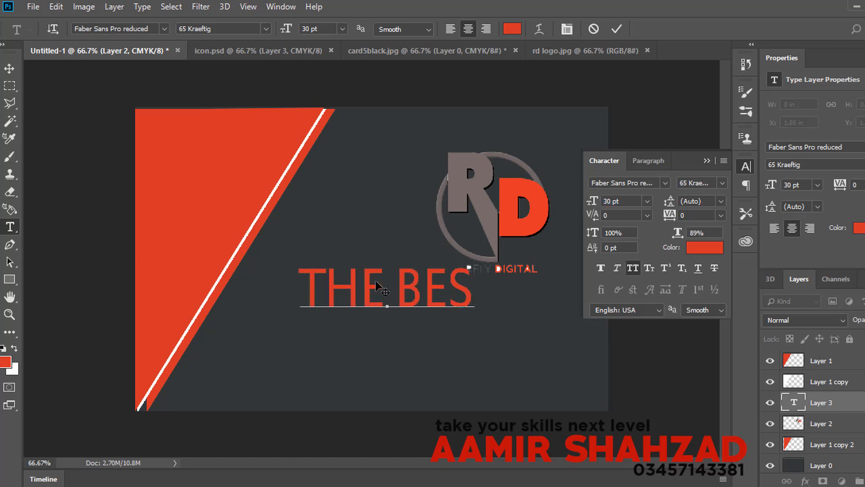
{"action": "type", "text": "T DES"}
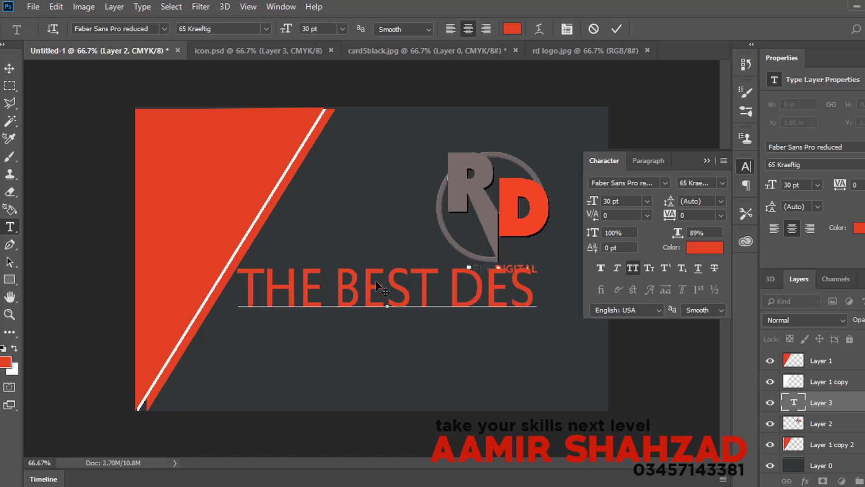
{"action": "type", "text": "IGN"}
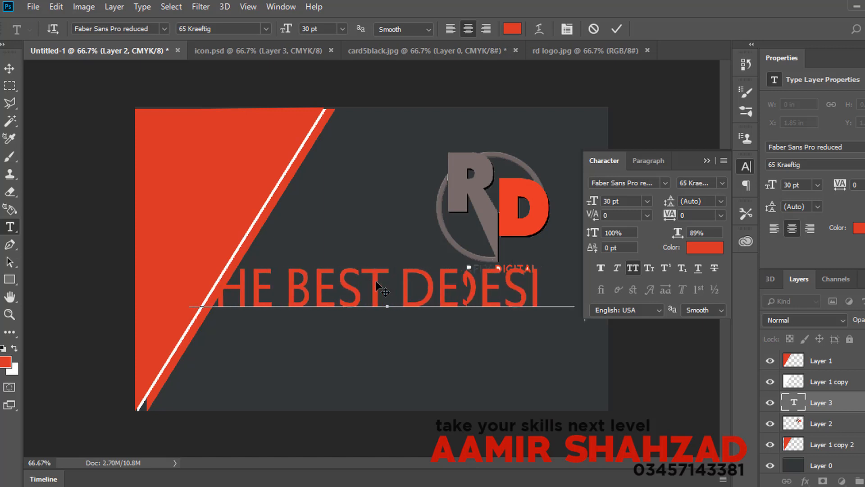
{"action": "type", "text": " SO"}
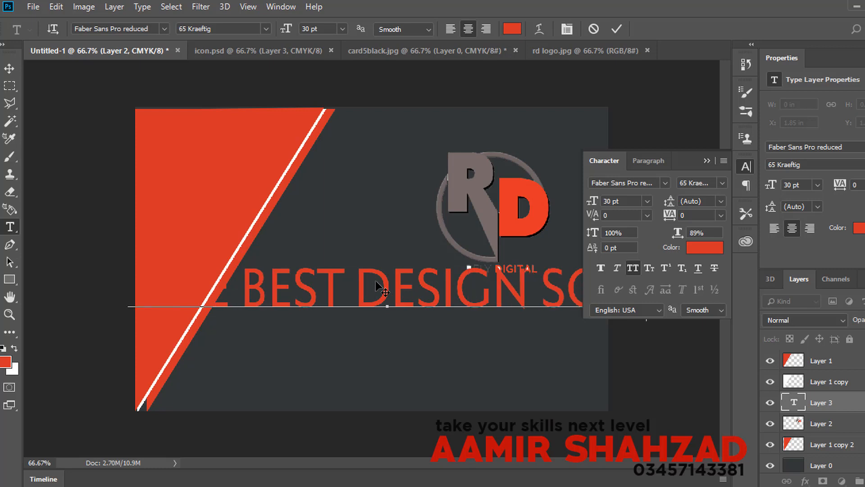
{"action": "type", "text": "LUTION"}
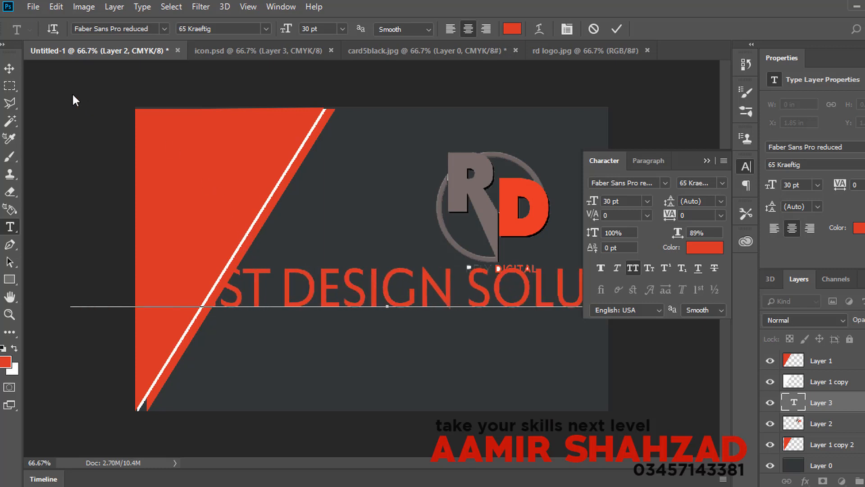
{"action": "left_click", "coordinate": [9, 70]}
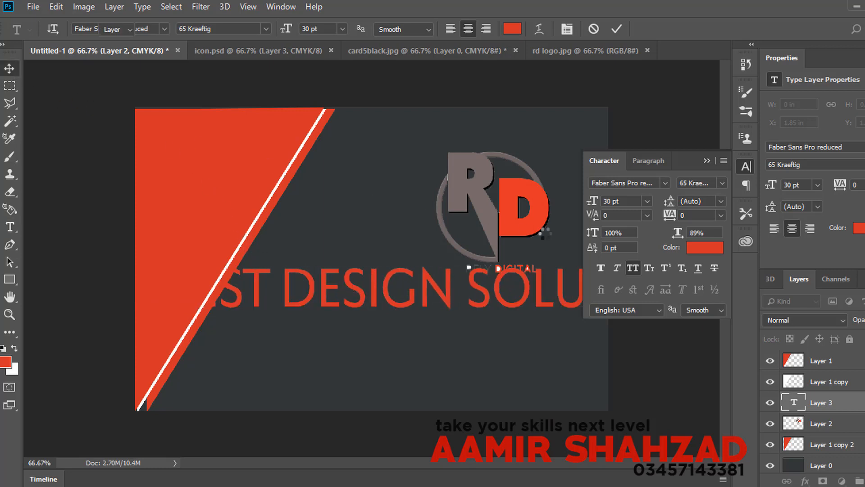
{"action": "left_click", "coordinate": [705, 247]}
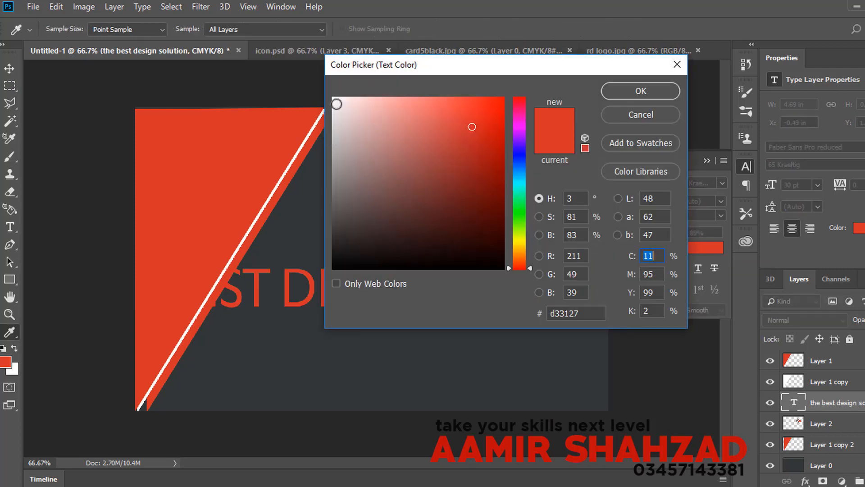
Step: Make the tagline white at 8 pt and move it just below RELY DIGITAL
{"action": "left_click", "coordinate": [337, 104]}
{"action": "left_click", "coordinate": [605, 92]}
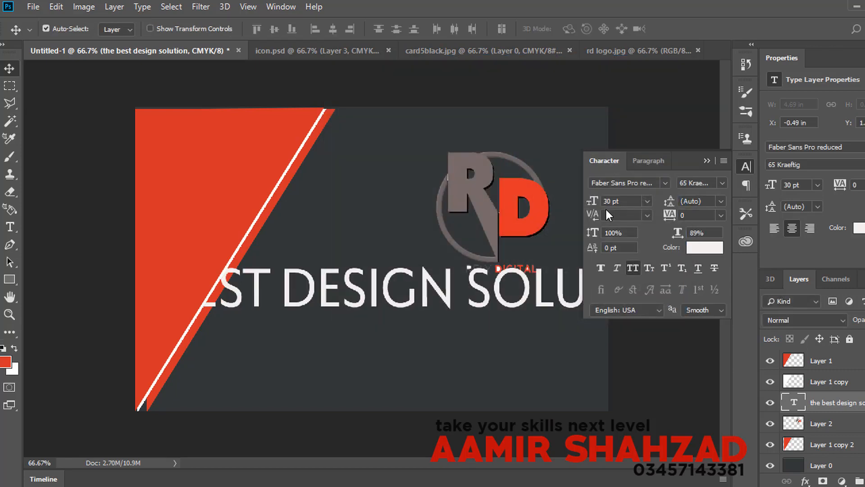
{"action": "left_click_drag", "start_coordinate": [591, 206], "coordinate": [576, 205]}
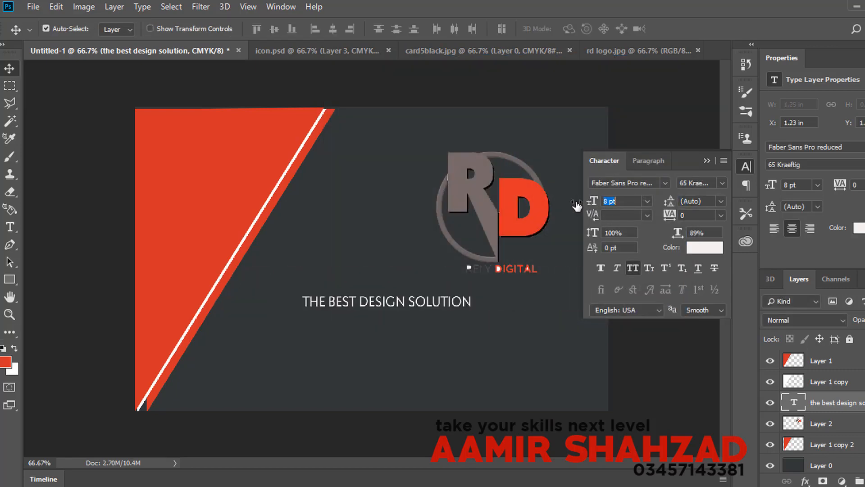
{"action": "left_click_drag", "start_coordinate": [469, 302], "coordinate": [575, 294]}
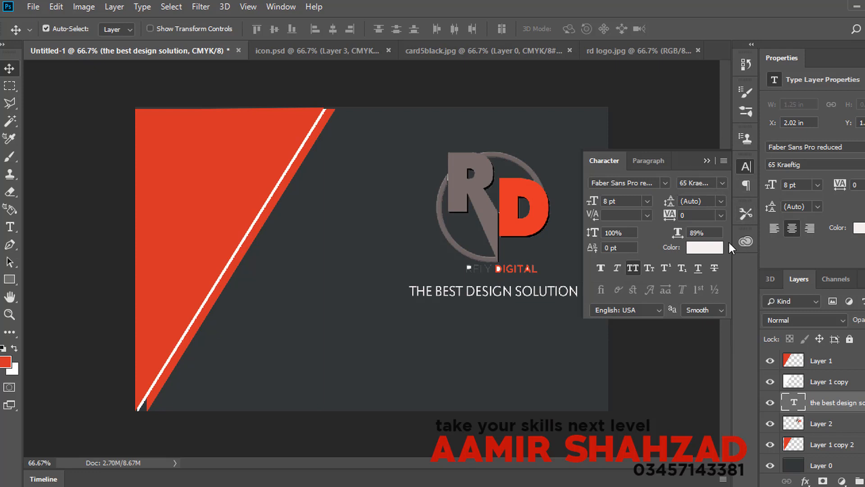
{"action": "left_click", "coordinate": [748, 169]}
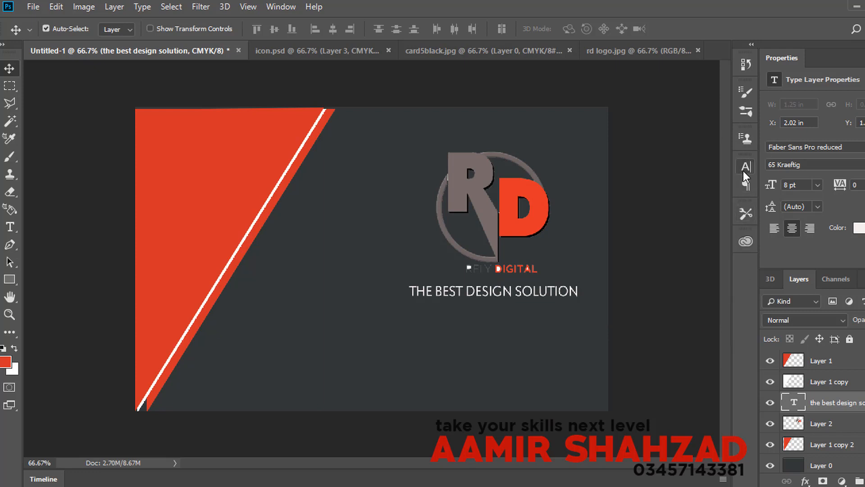
Step: Compare the card with the original logo image and card mockup, then return to the design
{"action": "left_click", "coordinate": [611, 55]}
{"action": "left_click", "coordinate": [526, 53]}
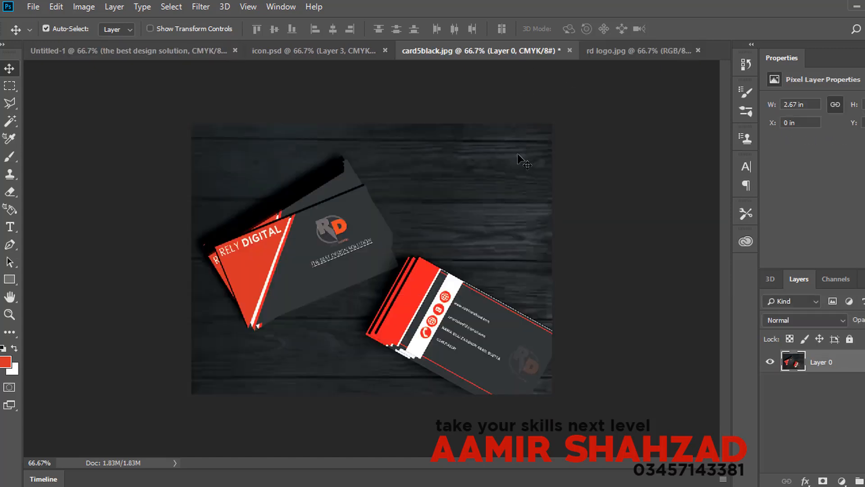
{"action": "left_click", "coordinate": [104, 47]}
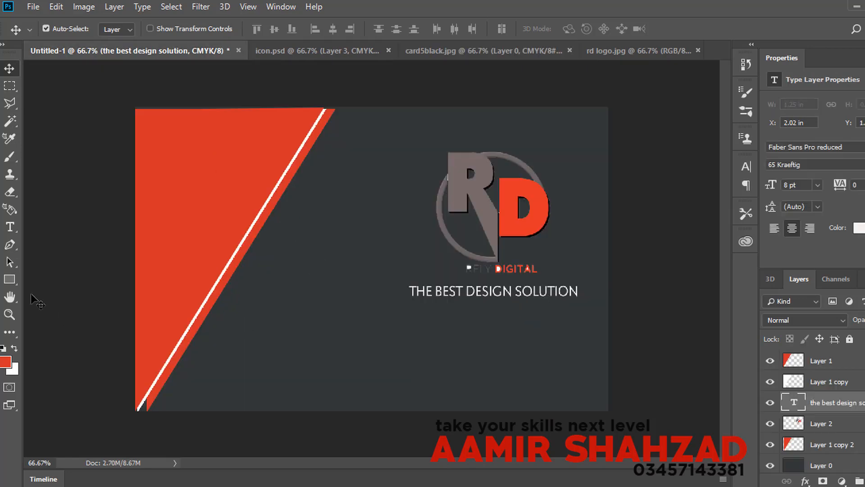
{"action": "left_click", "coordinate": [16, 285]}
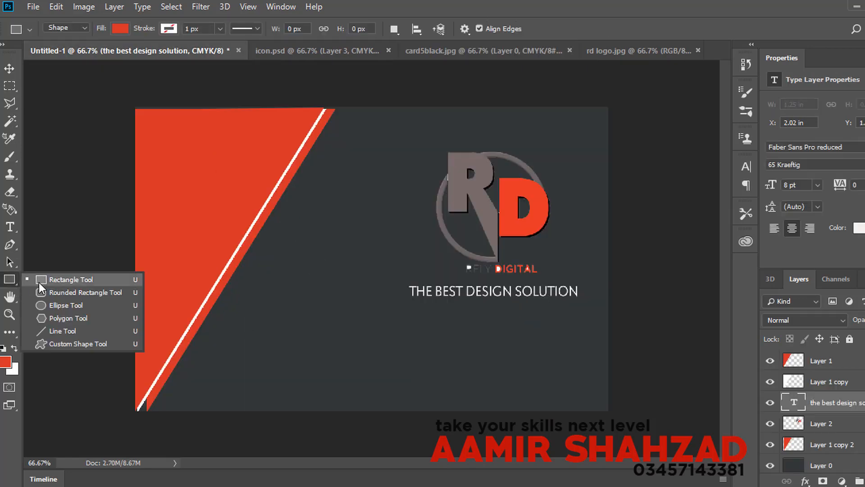
Step: Draw a thin white 375 px line under the tagline, nudge it down, then view card5black.jpg
{"action": "left_click", "coordinate": [39, 282]}
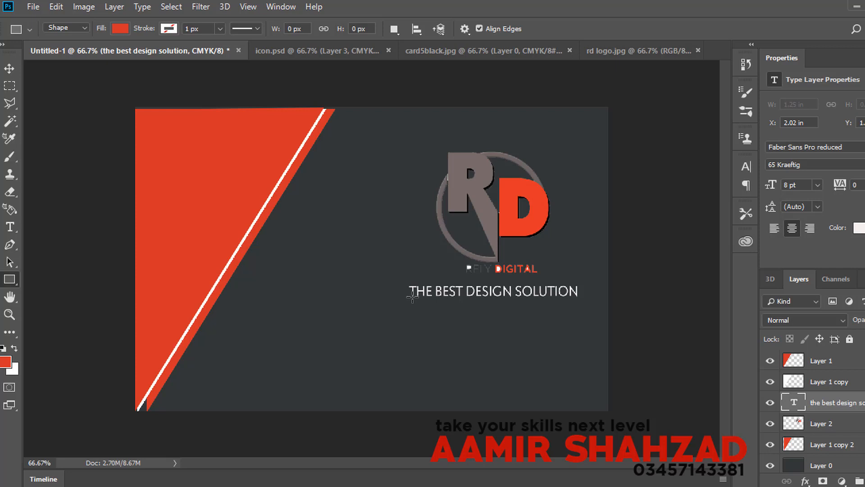
{"action": "left_click_drag", "start_coordinate": [412, 296], "coordinate": [582, 296]}
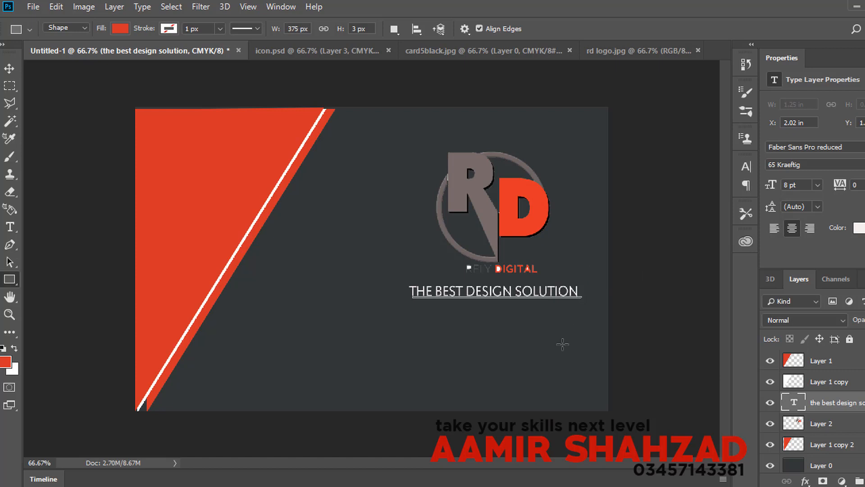
{"action": "left_click", "coordinate": [120, 29]}
{"action": "left_click", "coordinate": [106, 99]}
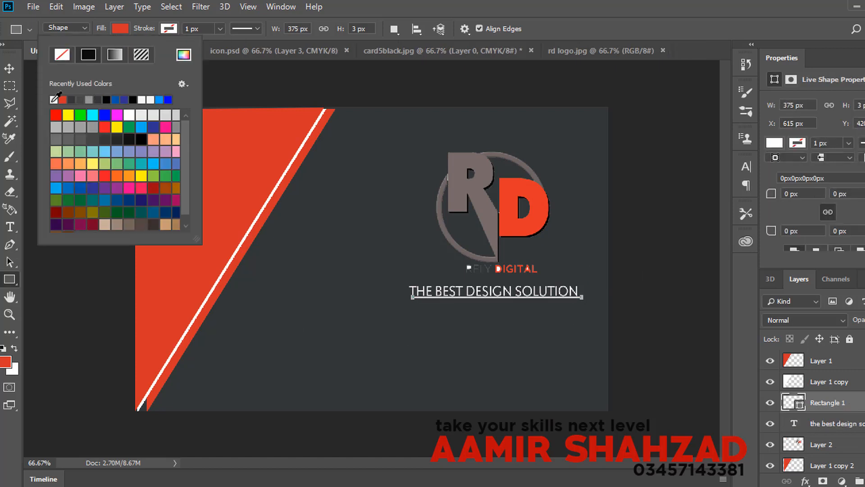
{"action": "key", "text": "v"}
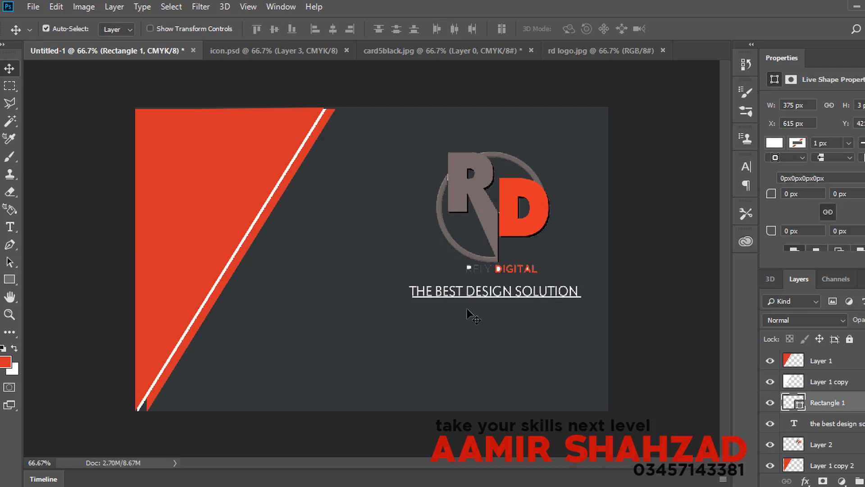
{"action": "key", "text": "Down"}
{"action": "key", "text": "Down"}
{"action": "key", "text": "Down"}
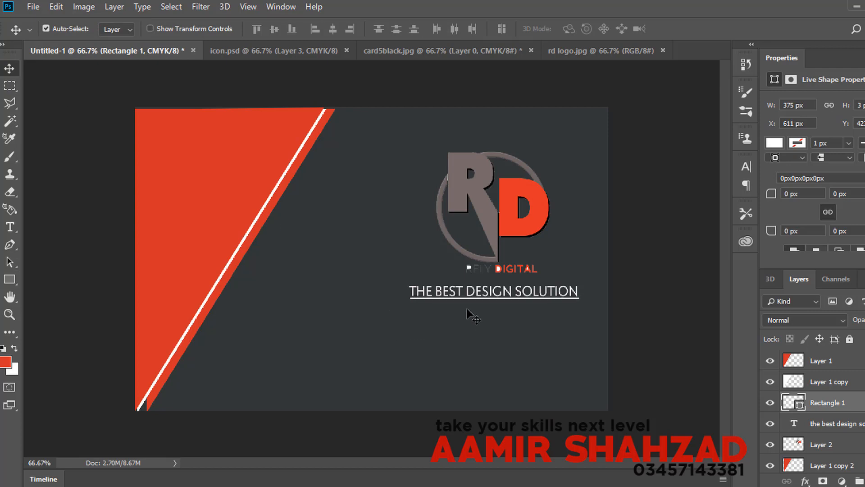
{"action": "left_click", "coordinate": [459, 49]}
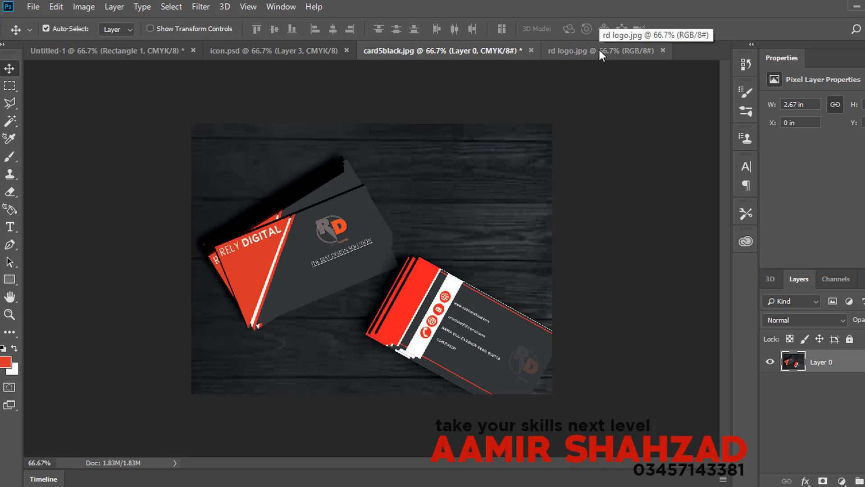
Step: Close rd logo.jpg and create a new 3.5 × 2.25 in, 300 ppi CMYK document
{"action": "left_click", "coordinate": [661, 50]}
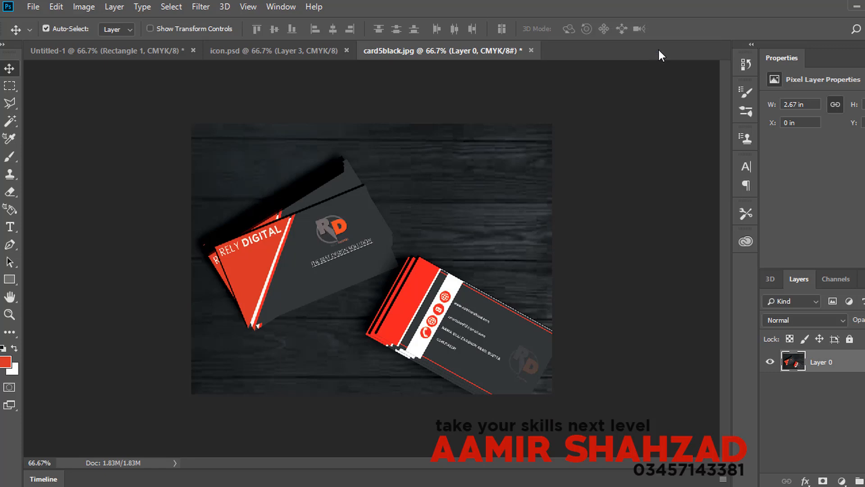
{"action": "left_click", "coordinate": [35, 10]}
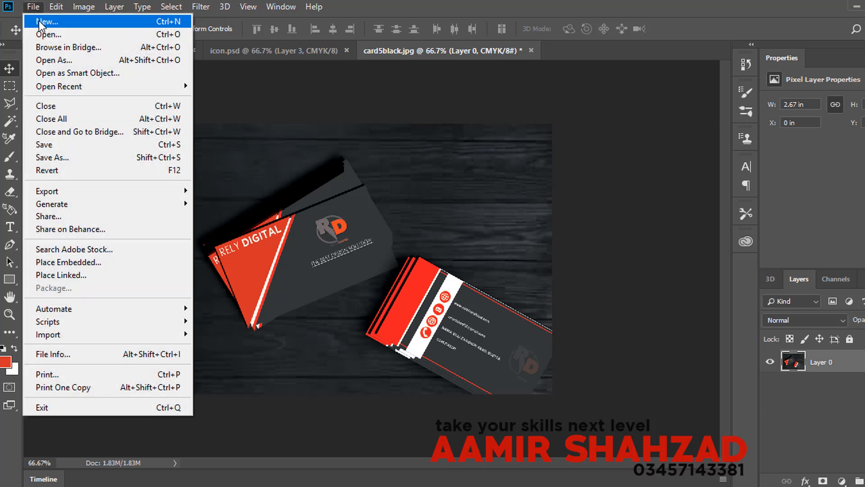
{"action": "left_click", "coordinate": [39, 20]}
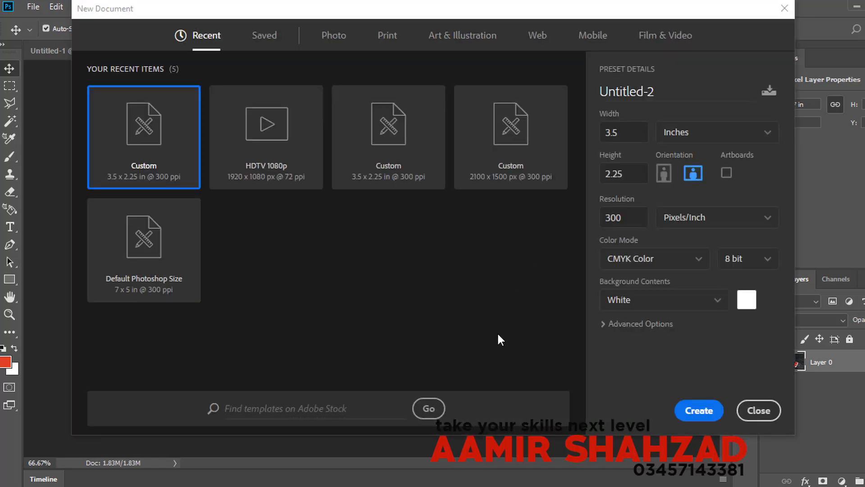
{"action": "left_click", "coordinate": [694, 412]}
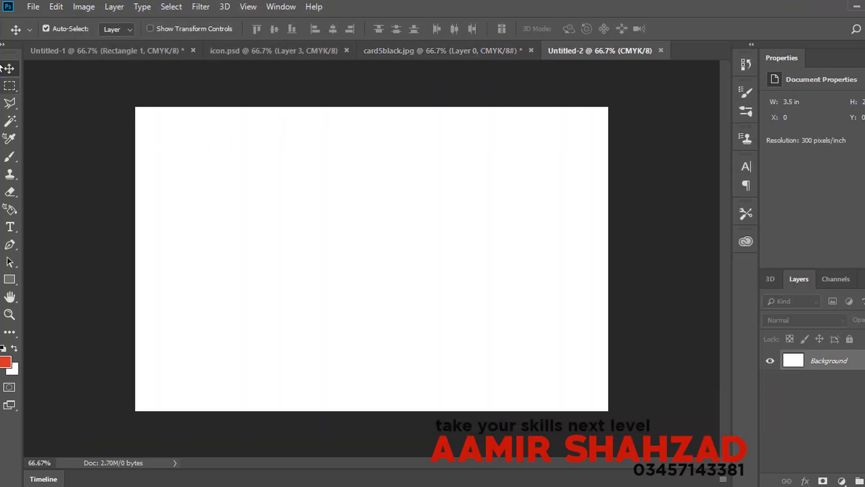
{"action": "left_click", "coordinate": [8, 88]}
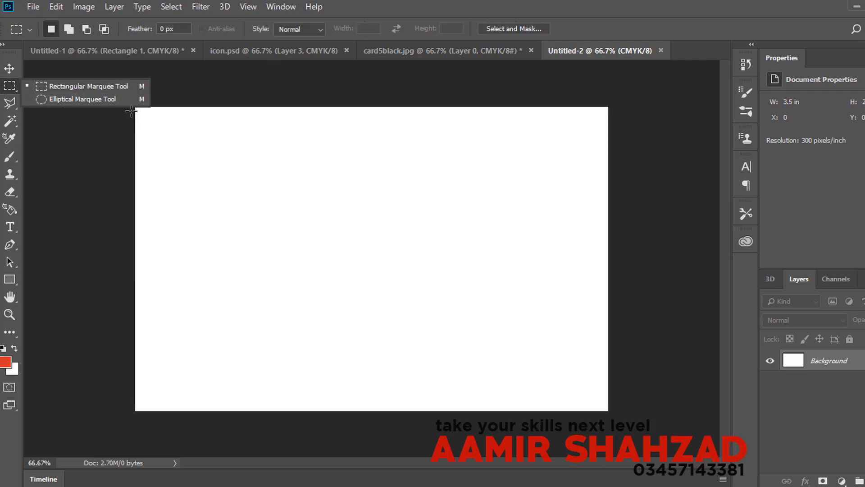
Step: Sample the dark grey background from the first card with the Eyedropper
{"action": "left_click", "coordinate": [165, 56]}
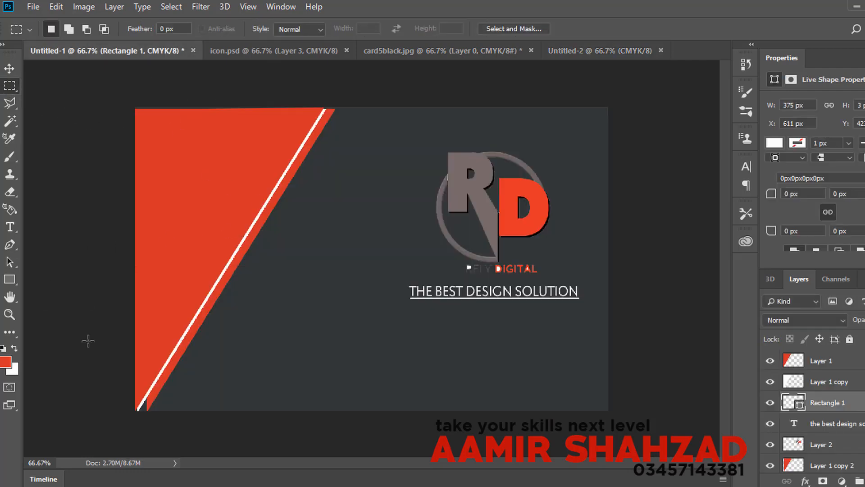
{"action": "left_click", "coordinate": [13, 329]}
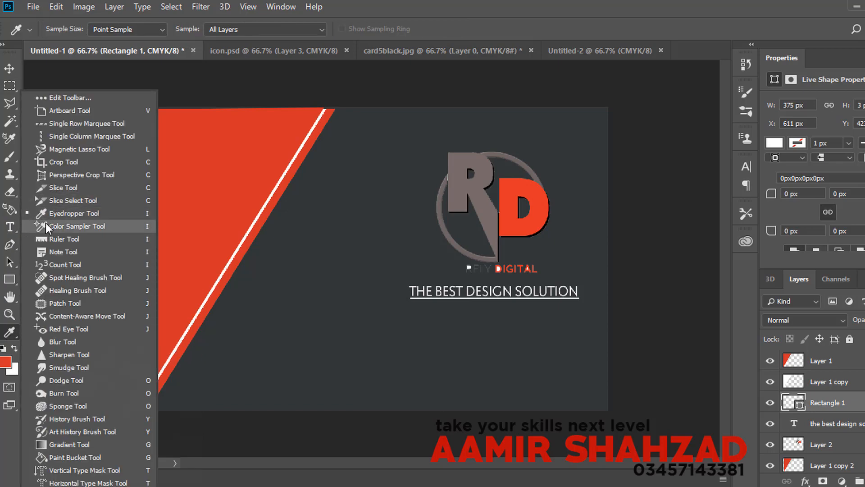
{"action": "left_click", "coordinate": [53, 213]}
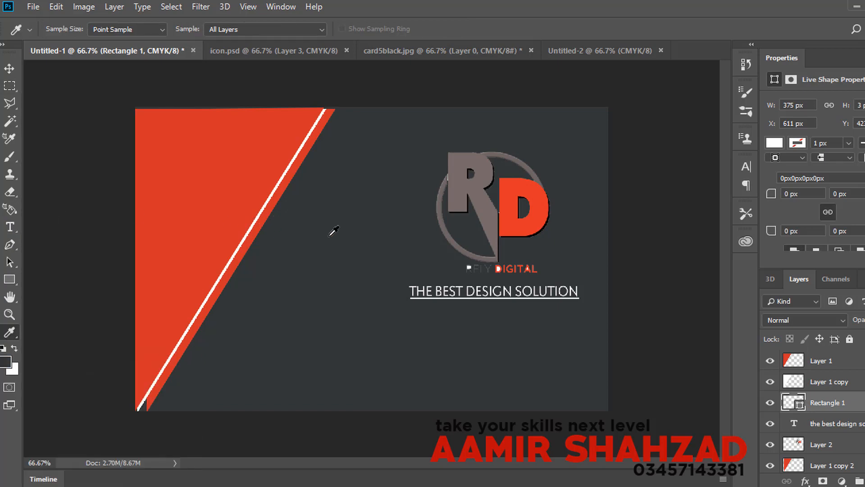
Step: Select the whole Untitled-2 canvas and fill it with the sampled dark grey foreground colour
{"action": "left_click", "coordinate": [583, 48]}
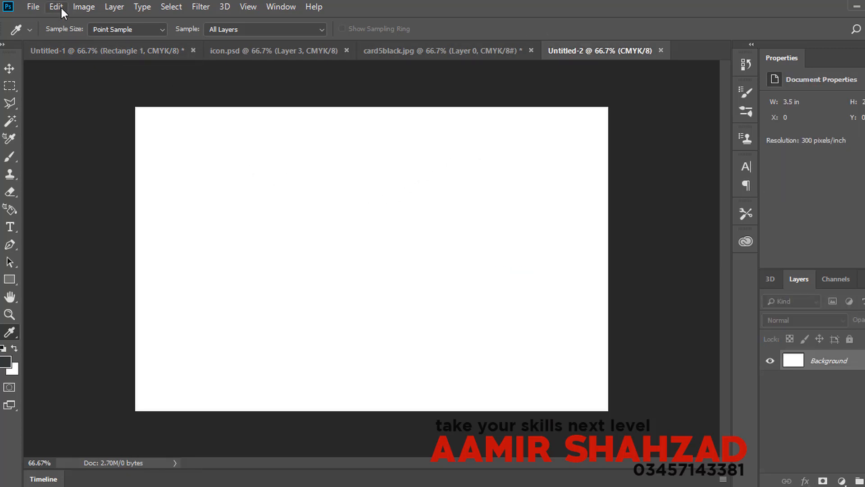
{"action": "left_click", "coordinate": [10, 87]}
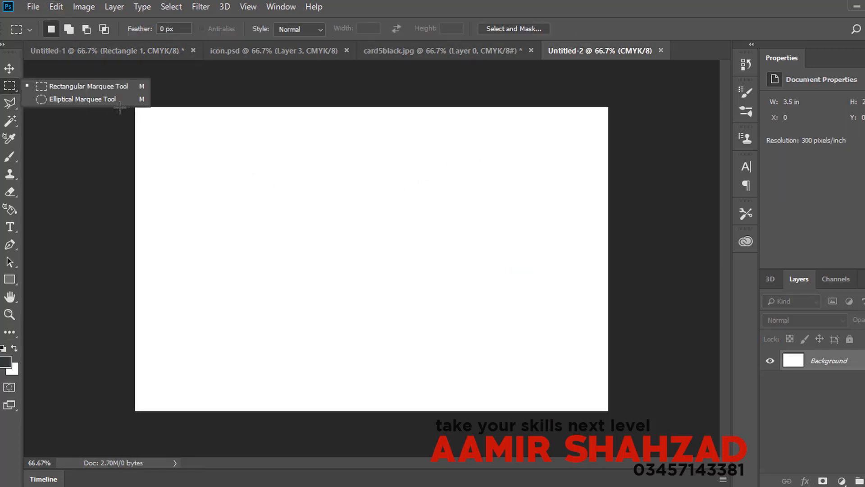
{"action": "left_click_drag", "start_coordinate": [134, 108], "coordinate": [651, 394]}
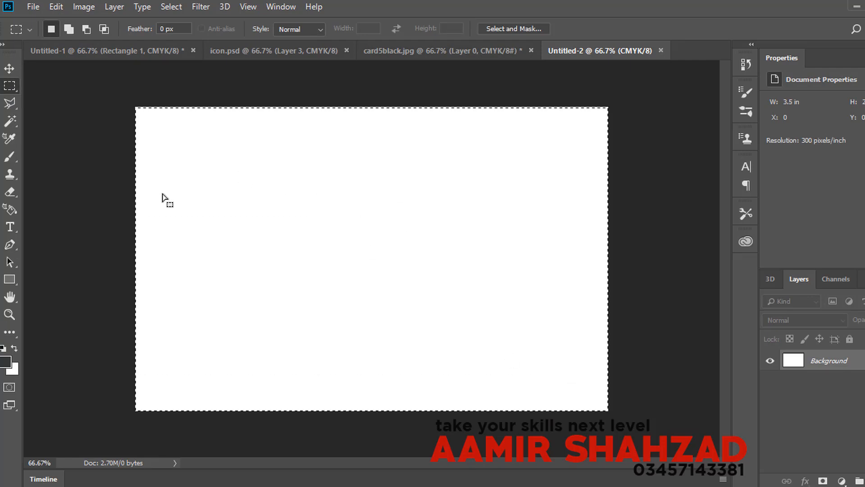
{"action": "left_click", "coordinate": [58, 7]}
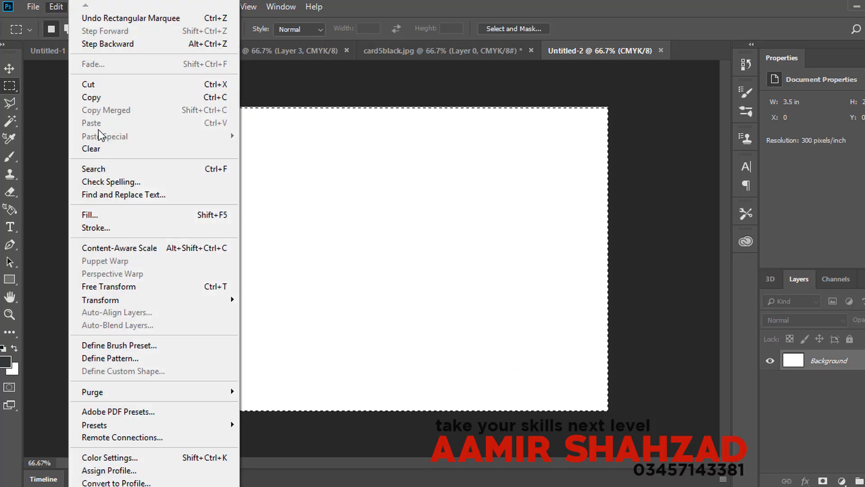
{"action": "left_click", "coordinate": [96, 212]}
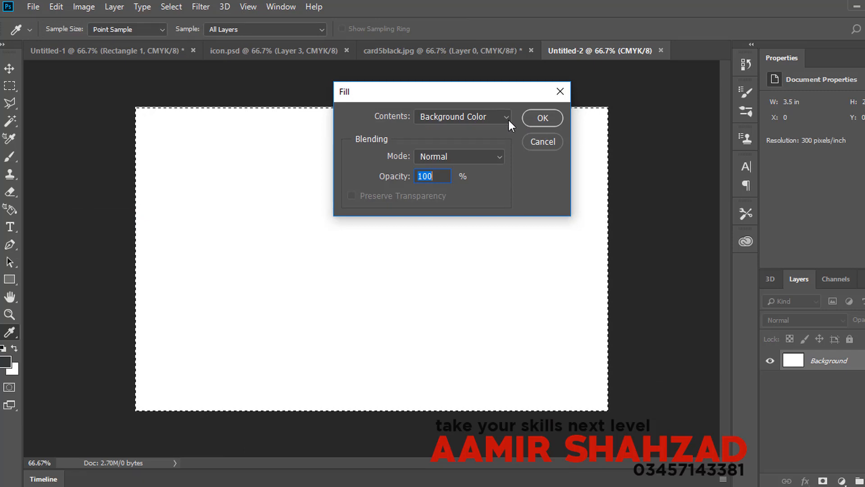
{"action": "left_click", "coordinate": [499, 120]}
{"action": "left_click", "coordinate": [493, 131]}
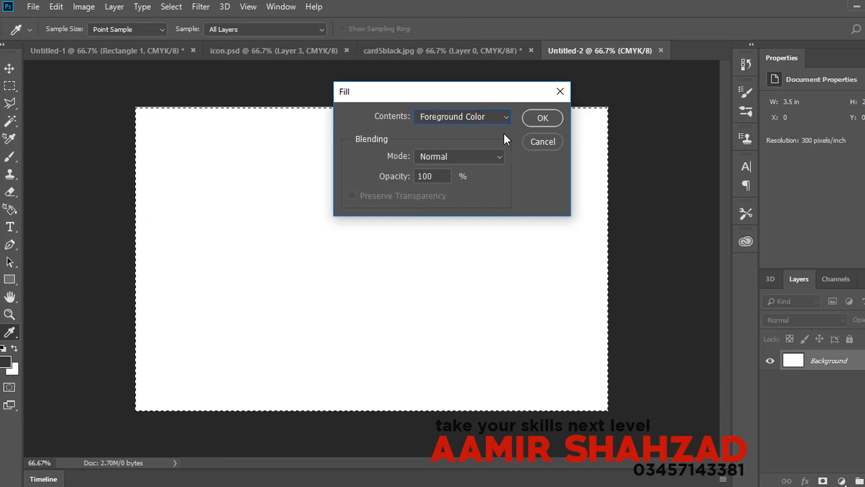
{"action": "left_click", "coordinate": [552, 120]}
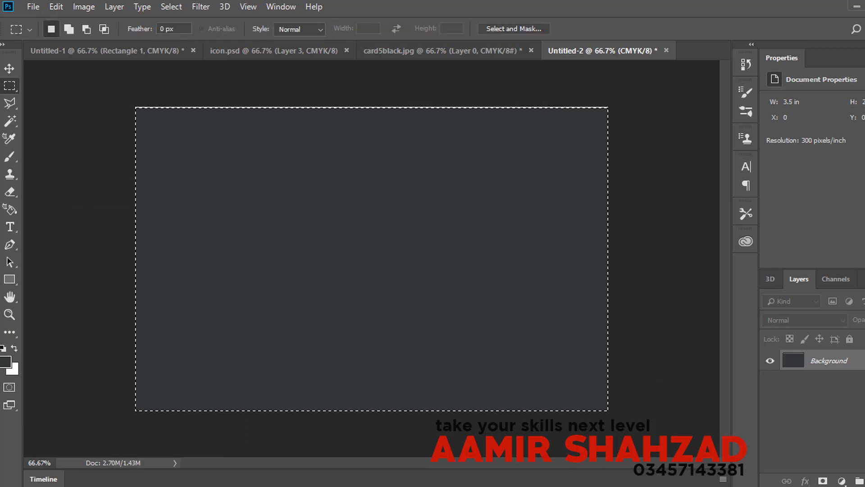
{"action": "left_click", "coordinate": [9, 68]}
Step: Attempt a polygonal selection on the new card and dismiss the no-pixels-selected warning
{"action": "mouse_move", "coordinate": [239, 223]}
{"action": "left_mouse_down"}
{"action": "mouse_move", "coordinate": [247, 216]}
{"action": "mouse_move", "coordinate": [248, 230]}
{"action": "left_mouse_up"}
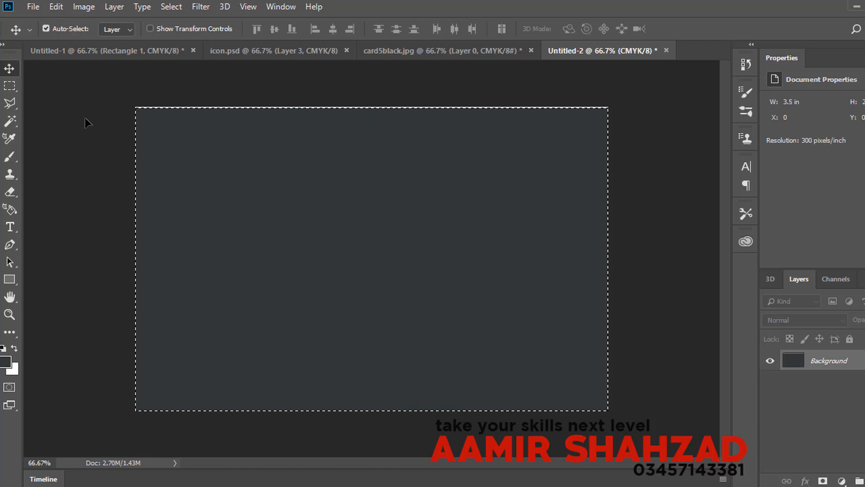
{"action": "left_click", "coordinate": [9, 86]}
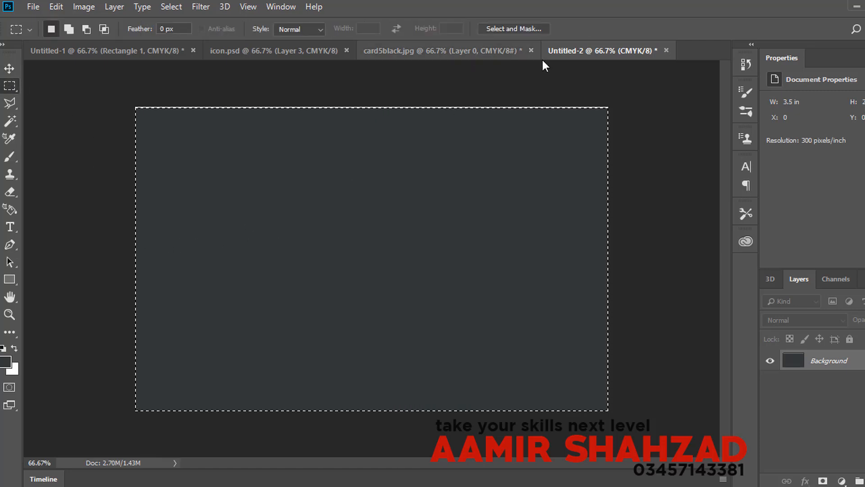
{"action": "left_click", "coordinate": [469, 52]}
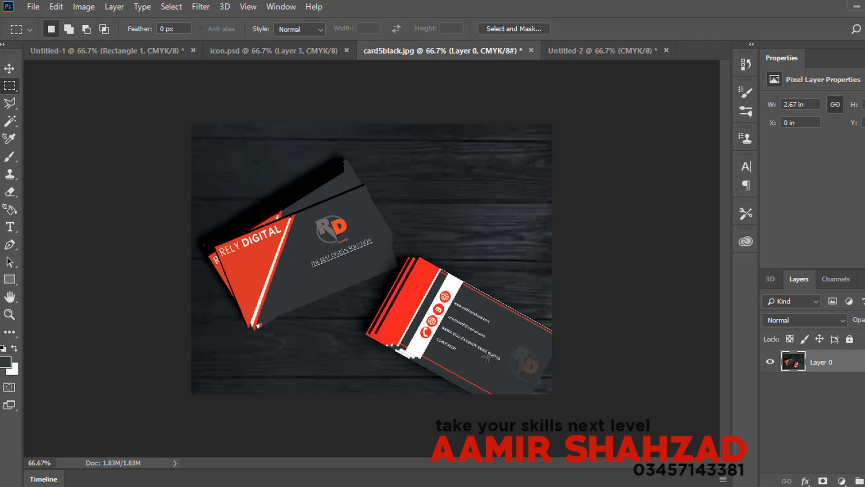
{"action": "left_click", "coordinate": [571, 56]}
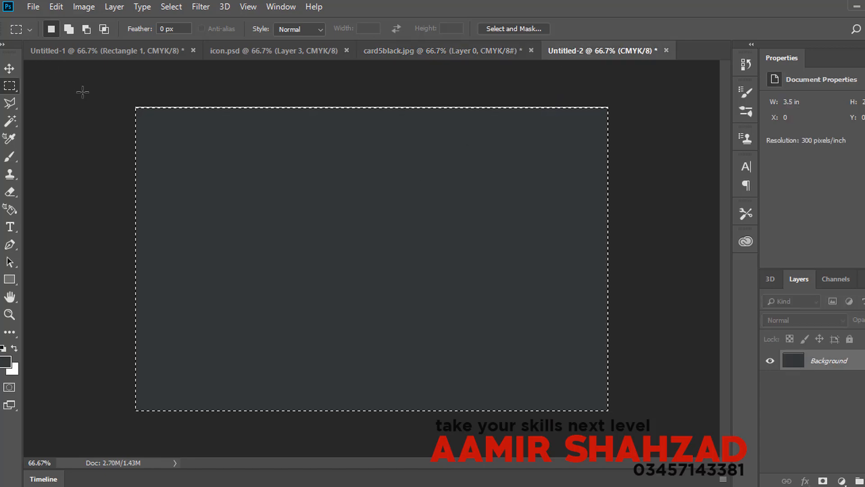
{"action": "left_click", "coordinate": [10, 102]}
{"action": "left_click", "coordinate": [115, 218]}
{"action": "double_click", "coordinate": [112, 217]}
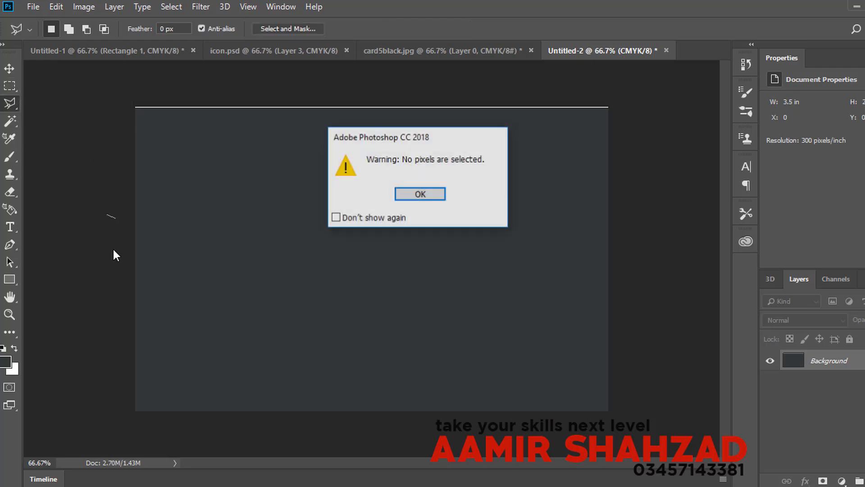
{"action": "left_click", "coordinate": [443, 194]}
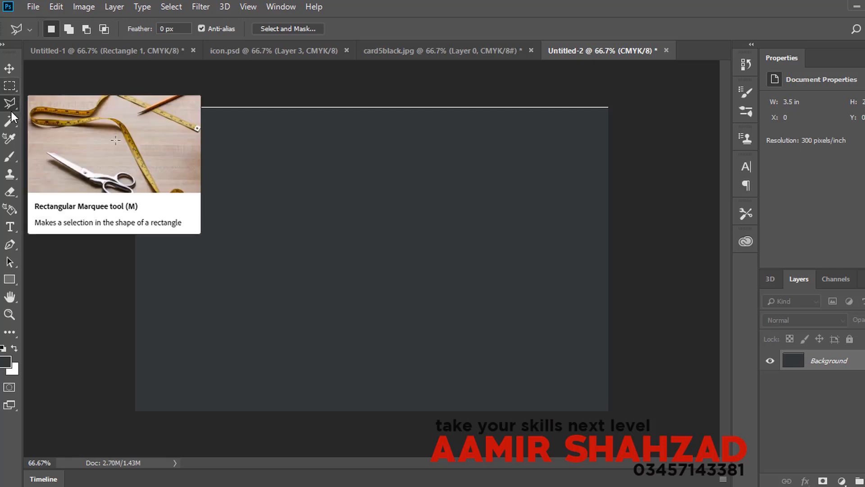
Step: Draw a thin red 1053 × 3 px rectangle strip across the card's top edge
{"action": "left_click", "coordinate": [12, 278]}
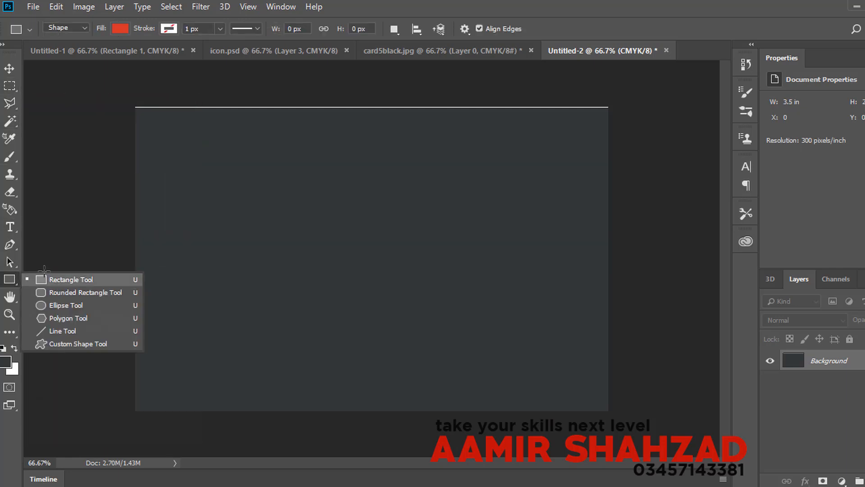
{"action": "left_click", "coordinate": [54, 282]}
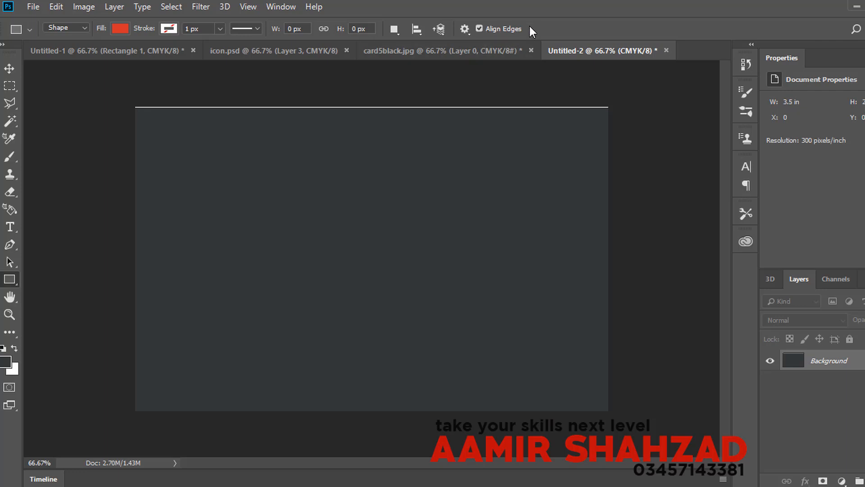
{"action": "left_click", "coordinate": [483, 47]}
{"action": "left_click", "coordinate": [561, 45]}
{"action": "left_click_drag", "start_coordinate": [136, 113], "coordinate": [611, 112]}
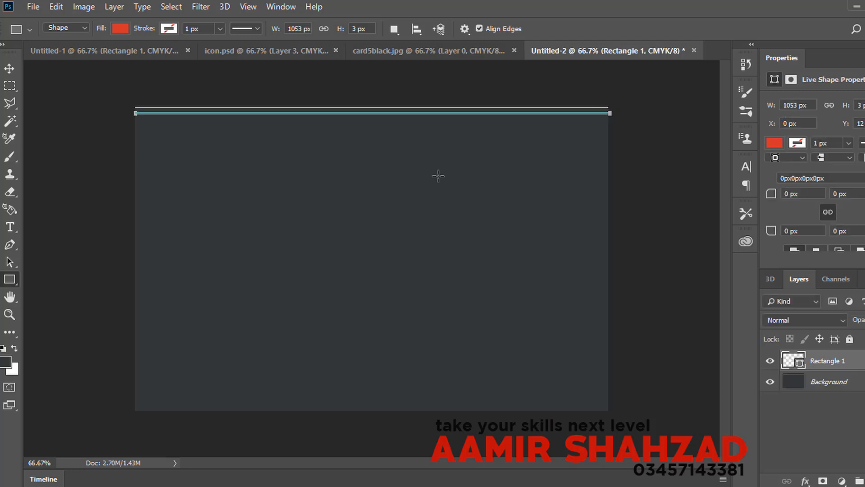
{"action": "left_click", "coordinate": [9, 68]}
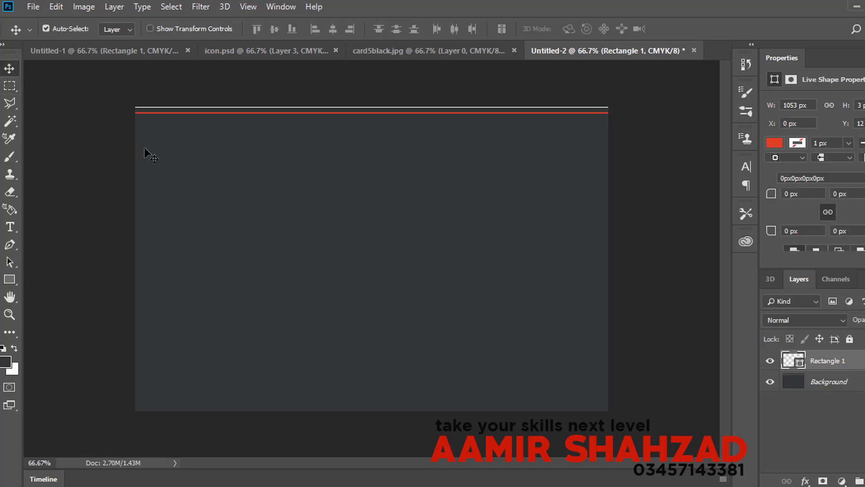
{"action": "left_click", "coordinate": [364, 116]}
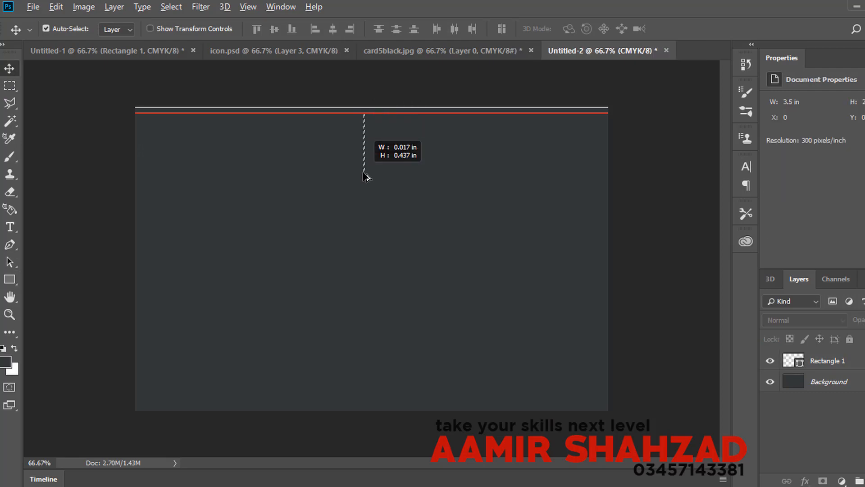
Step: Alt-drag a copy of the red strip to the card's bottom edge and nudge it lower
{"action": "key", "text": "alt"}
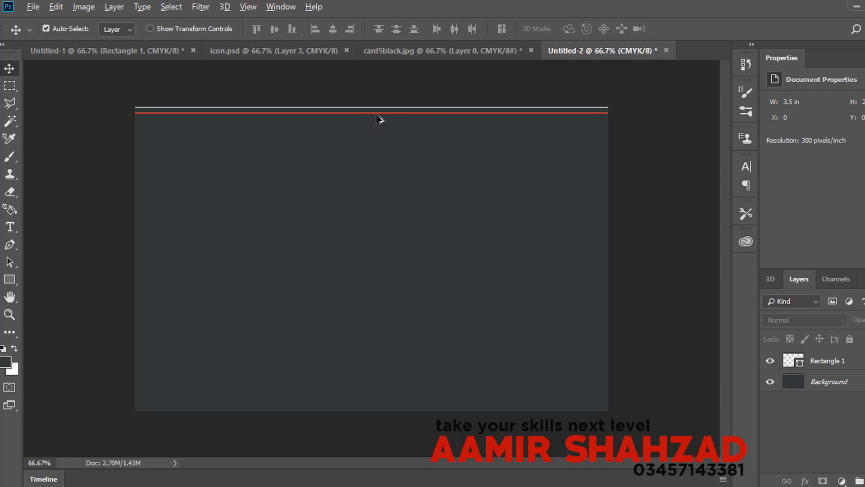
{"action": "left_click_drag", "start_coordinate": [379, 120], "coordinate": [374, 401]}
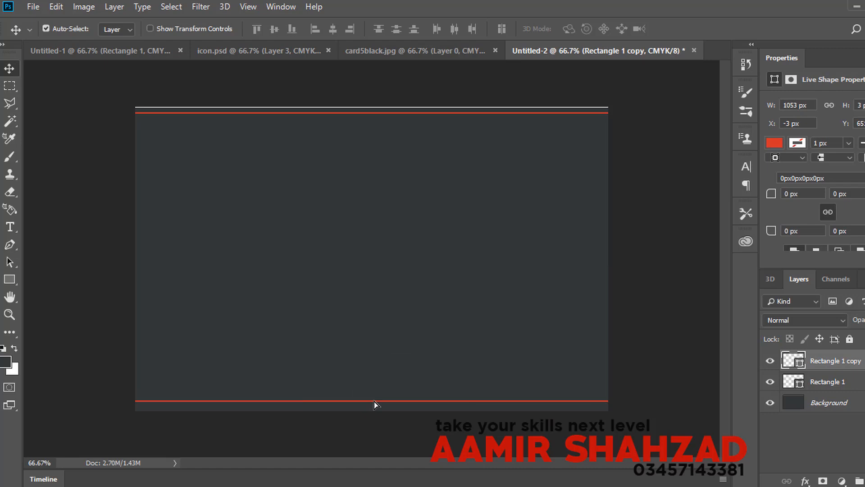
{"action": "key", "text": "Down"}
{"action": "key", "text": "Down"}
{"action": "key", "text": "Down"}
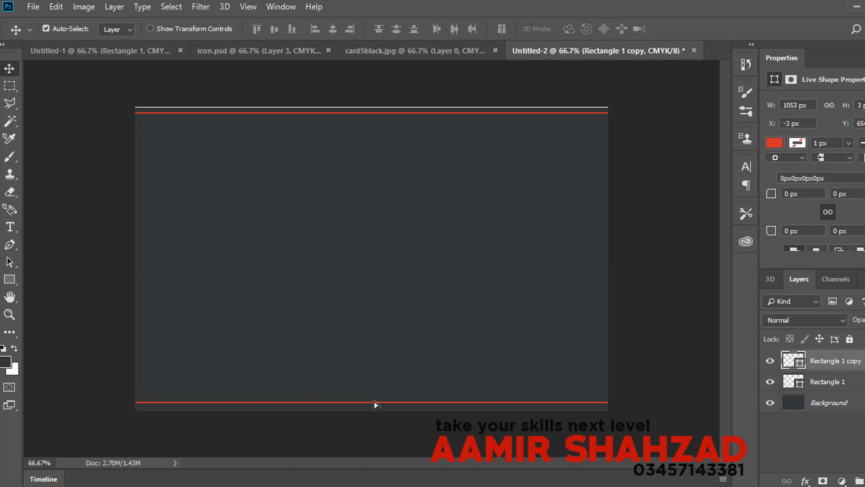
{"action": "left_click", "coordinate": [413, 49]}
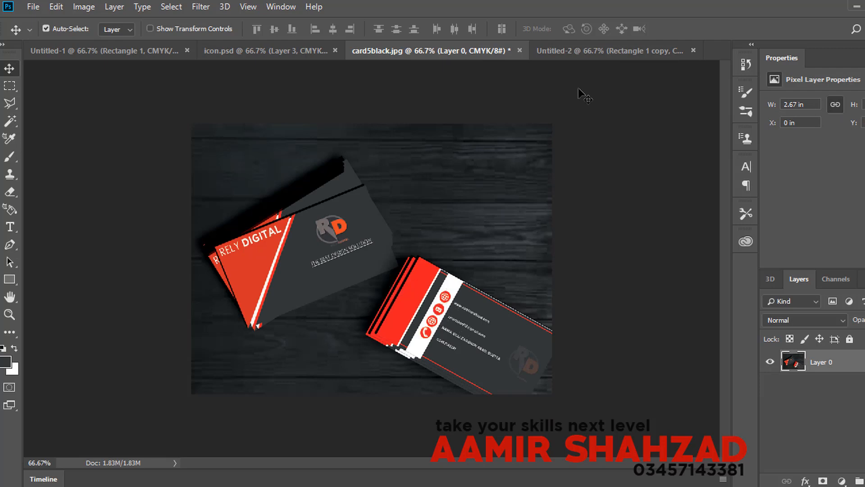
{"action": "left_click", "coordinate": [587, 53]}
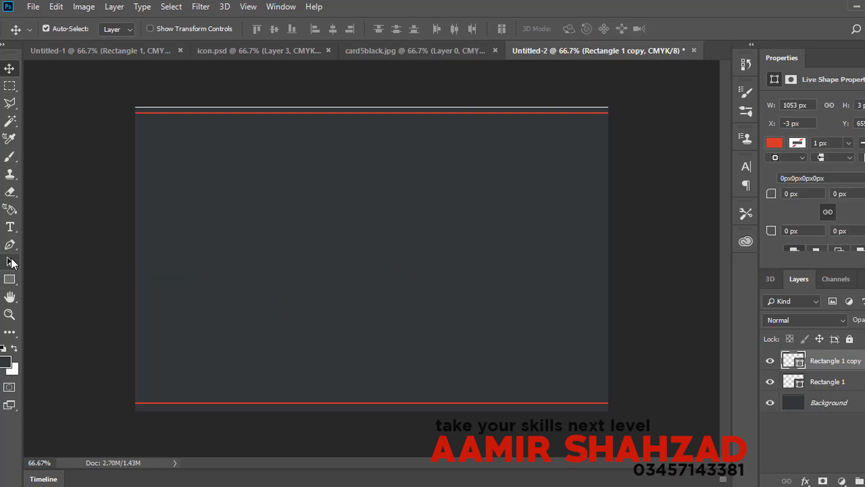
{"action": "left_click", "coordinate": [10, 278]}
Step: Draw a tall red bar down the card's left edge and nudge it flush left
{"action": "left_click", "coordinate": [39, 278]}
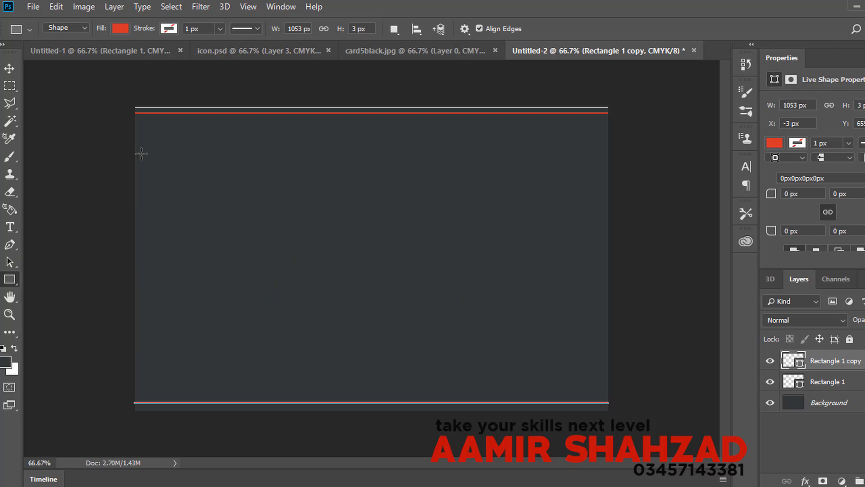
{"action": "left_click_drag", "start_coordinate": [137, 107], "coordinate": [177, 410]}
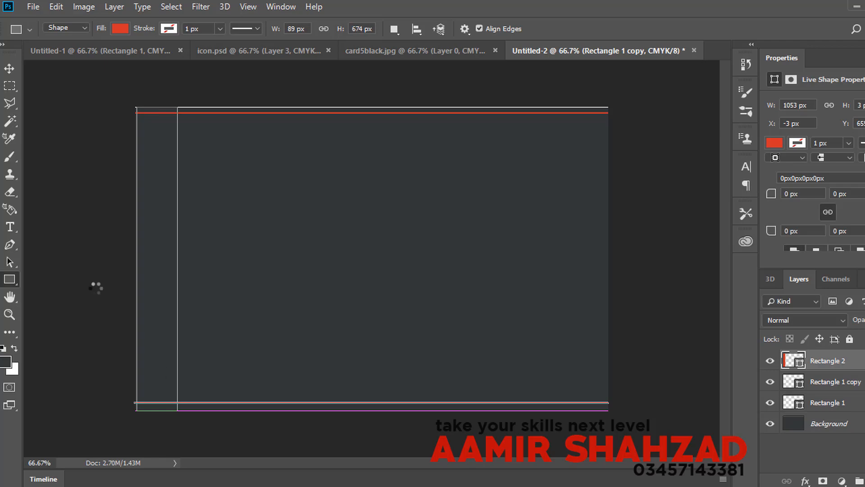
{"action": "left_click", "coordinate": [14, 69]}
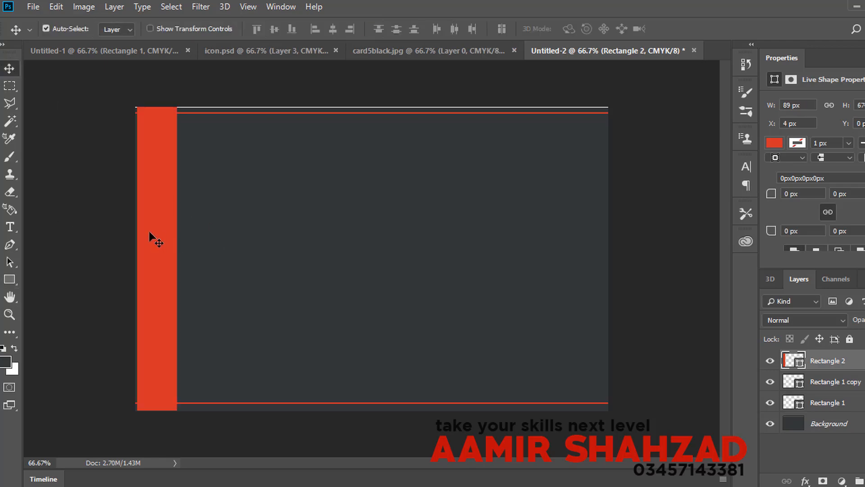
{"action": "key", "text": "Left"}
{"action": "key", "text": "Left"}
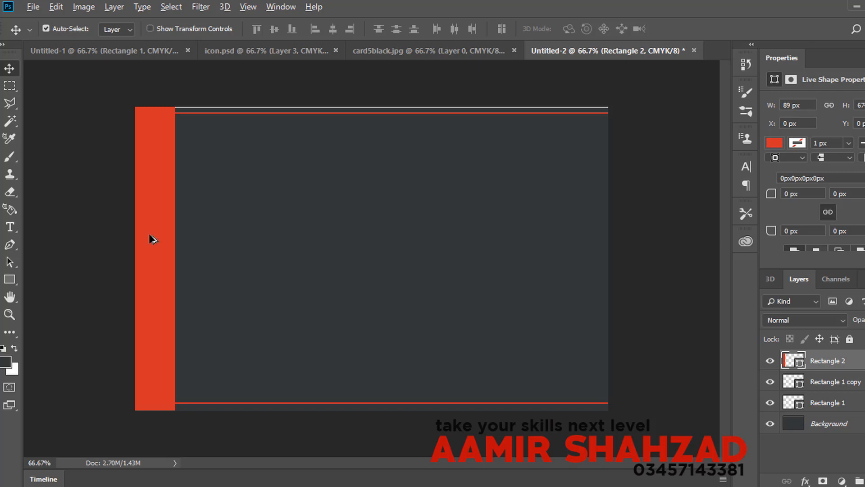
Step: Duplicate the bar as a white copy beneath the red one, leaving a thin white strip visible
{"action": "left_click_drag", "start_coordinate": [149, 234], "coordinate": [175, 236], "text": "alt"}
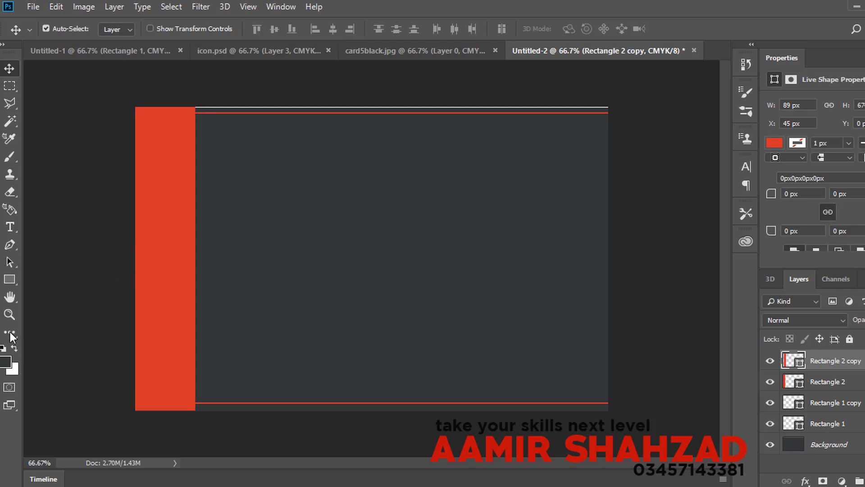
{"action": "left_click", "coordinate": [9, 280]}
{"action": "left_click", "coordinate": [120, 29]}
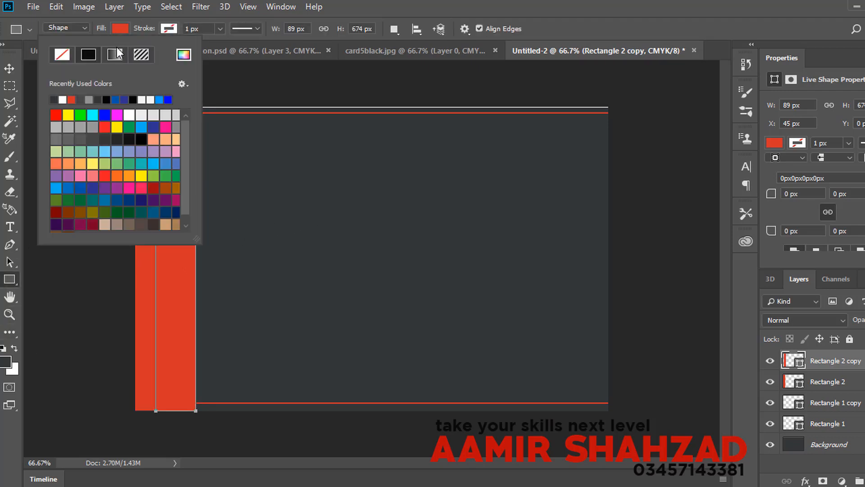
{"action": "left_click", "coordinate": [63, 99]}
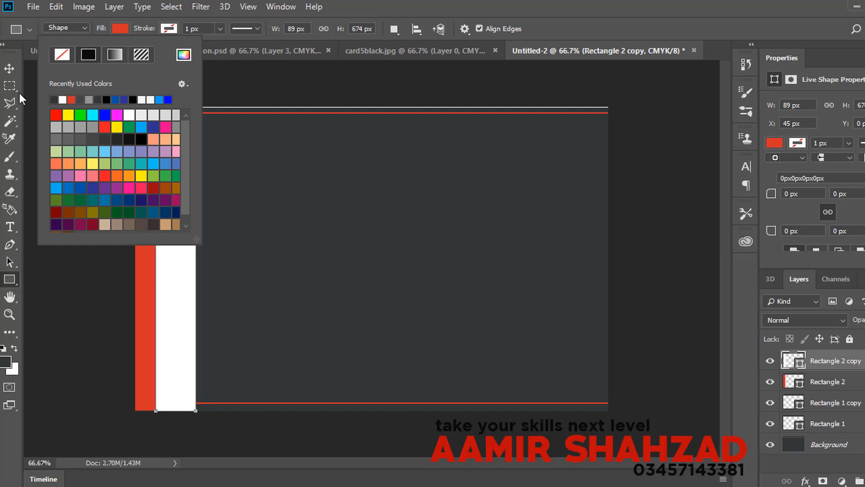
{"action": "left_click", "coordinate": [10, 68]}
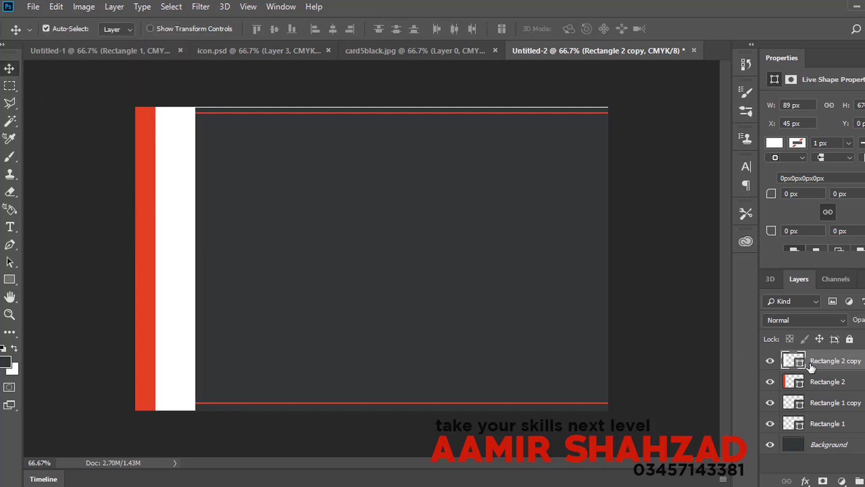
{"action": "left_click_drag", "start_coordinate": [806, 365], "coordinate": [819, 391]}
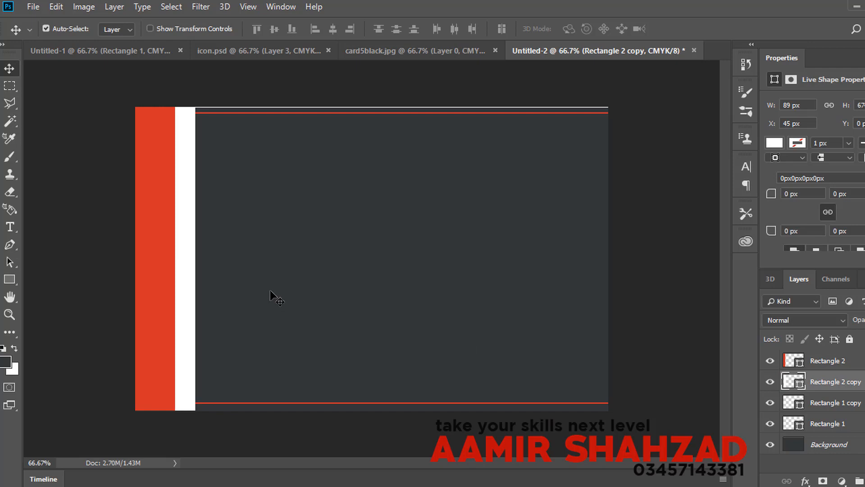
{"action": "key", "text": "Left"}
{"action": "key", "text": "Left"}
{"action": "key", "text": "Left"}
{"action": "key", "text": "Left"}
{"action": "key", "text": "Left"}
{"action": "key", "text": "Left"}
{"action": "key", "text": "Left"}
{"action": "key", "text": "Left"}
{"action": "key", "text": "Left"}
{"action": "key", "text": "Left"}
{"action": "key", "text": "Left"}
{"action": "key", "text": "Left"}
{"action": "key", "text": "Left"}
{"action": "key", "text": "Left"}
{"action": "key", "text": "Left"}
{"action": "key", "text": "Left"}
{"action": "key", "text": "Left"}
{"action": "key", "text": "Left"}
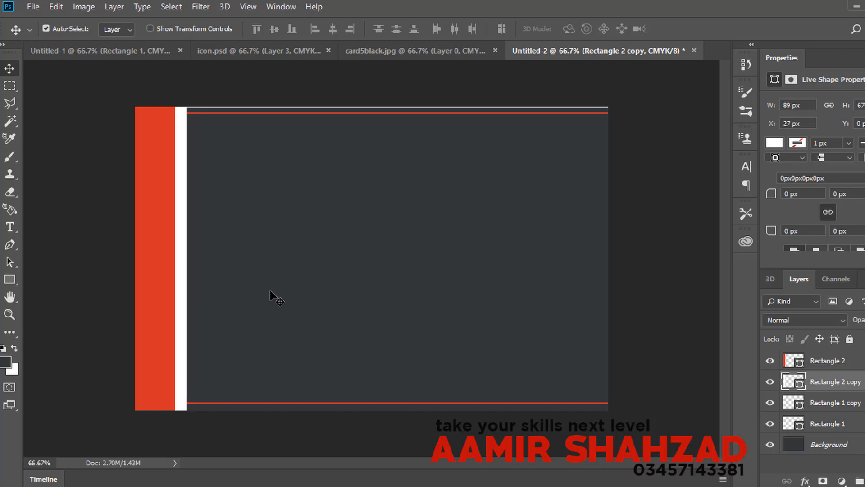
{"action": "key", "text": "Left"}
{"action": "key", "text": "Left"}
{"action": "key", "text": "Left"}
{"action": "key", "text": "Left"}
{"action": "key", "text": "Left"}
{"action": "key", "text": "Left"}
{"action": "key", "text": "Left"}
{"action": "key", "text": "Left"}
{"action": "key", "text": "Left"}
{"action": "key", "text": "Left"}
{"action": "key", "text": "Left"}
{"action": "key", "text": "Left"}
{"action": "key", "text": "Left"}
{"action": "key", "text": "Left"}
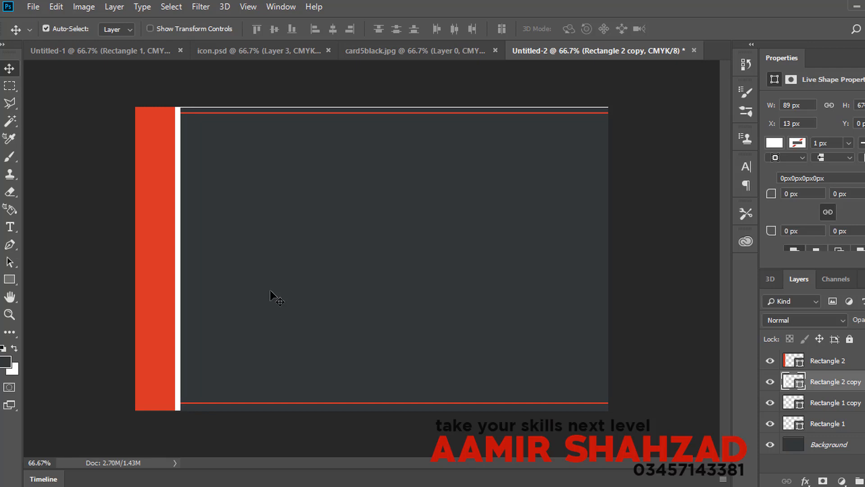
{"action": "key", "text": "Left"}
{"action": "key", "text": "Left"}
{"action": "key", "text": "Left"}
{"action": "key", "text": "Left"}
{"action": "key", "text": "Left"}
{"action": "key", "text": "Left"}
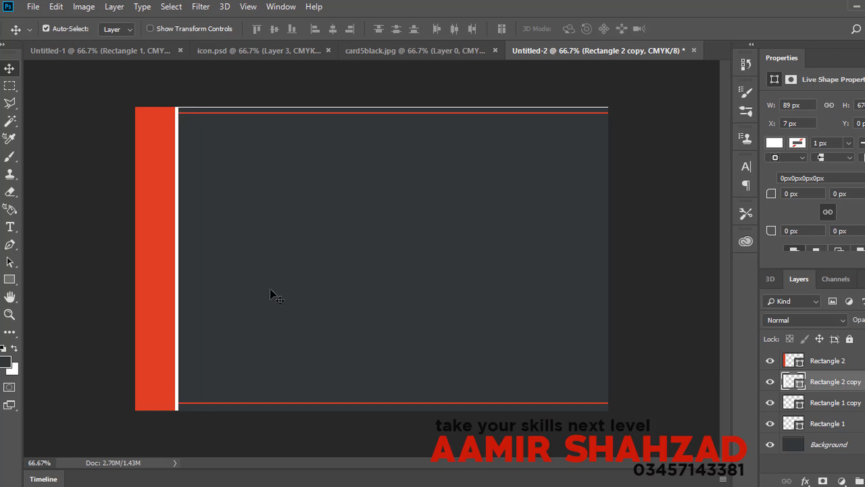
Step: Draw a wide white vertical stripe down the card beside the red bar
{"action": "left_click", "coordinate": [438, 50]}
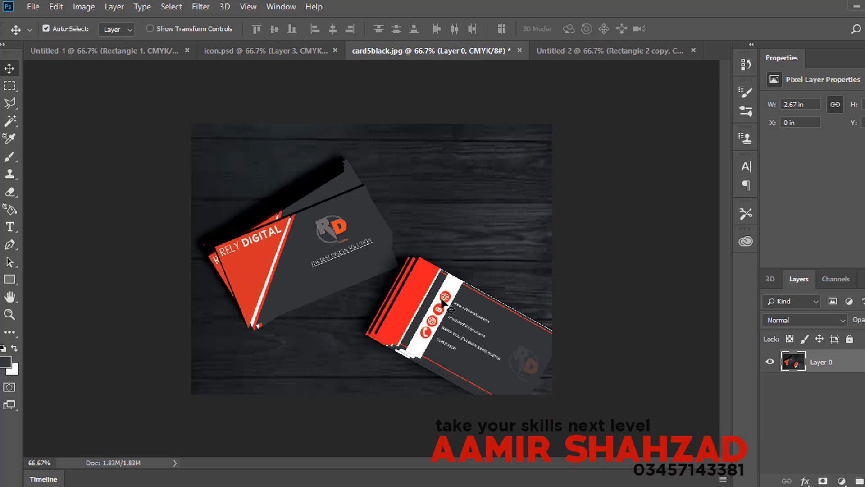
{"action": "left_click", "coordinate": [571, 51]}
{"action": "left_click", "coordinate": [12, 279]}
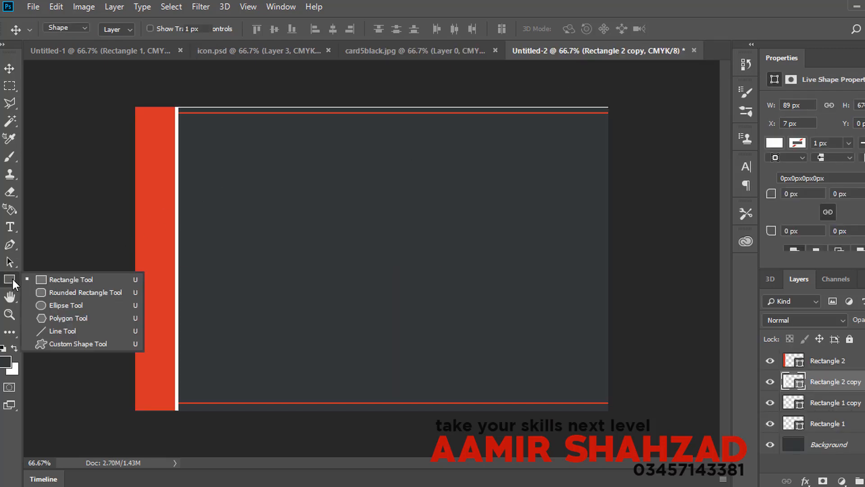
{"action": "left_click", "coordinate": [36, 282]}
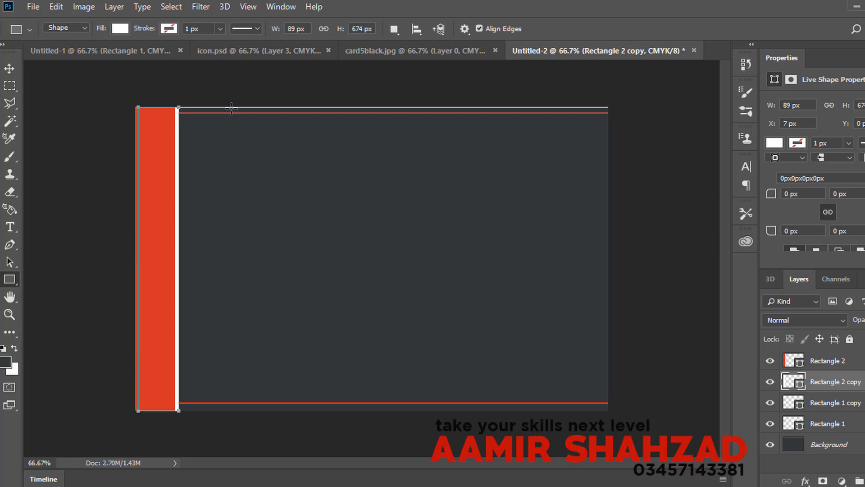
{"action": "left_click_drag", "start_coordinate": [233, 107], "coordinate": [284, 410]}
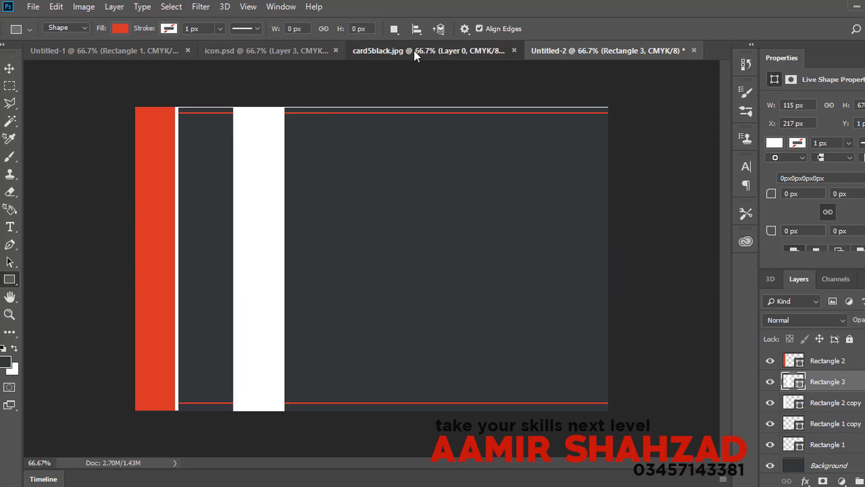
Step: Compare the card against the reference mockup and the contact-icons document
{"action": "left_click", "coordinate": [414, 50]}
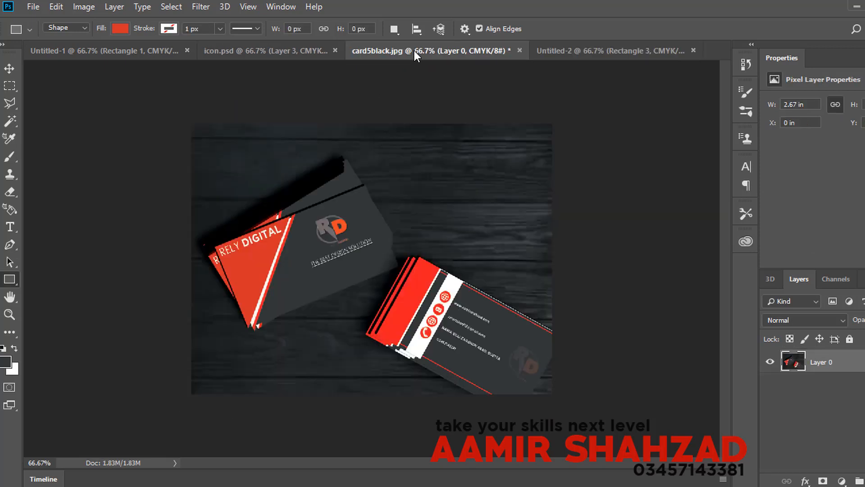
{"action": "left_click", "coordinate": [549, 50]}
{"action": "left_click", "coordinate": [328, 56]}
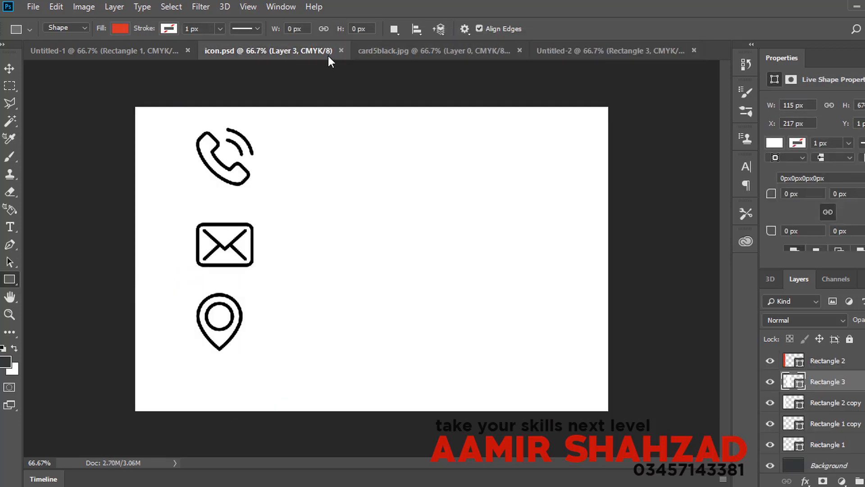
{"action": "left_click", "coordinate": [591, 50]}
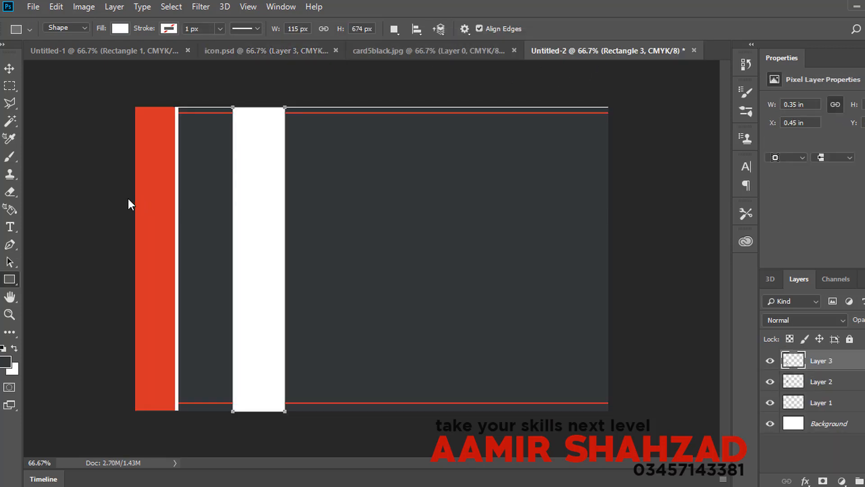
{"action": "left_click", "coordinate": [377, 52]}
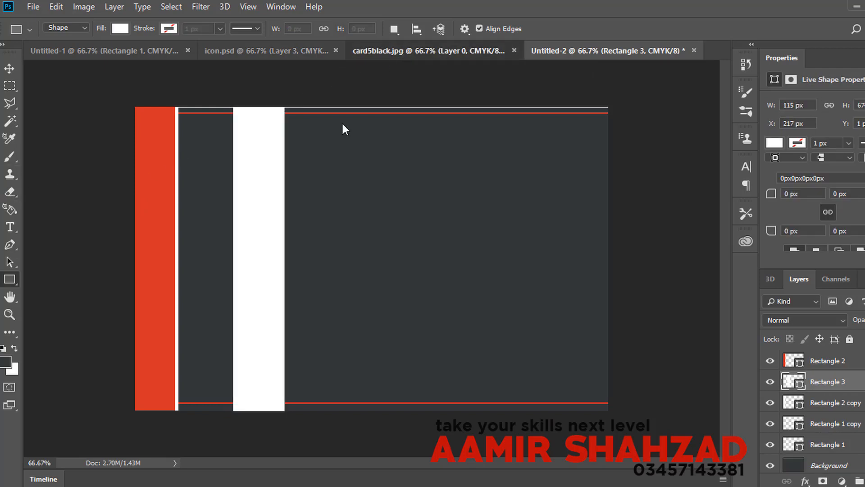
{"action": "left_click", "coordinate": [586, 50]}
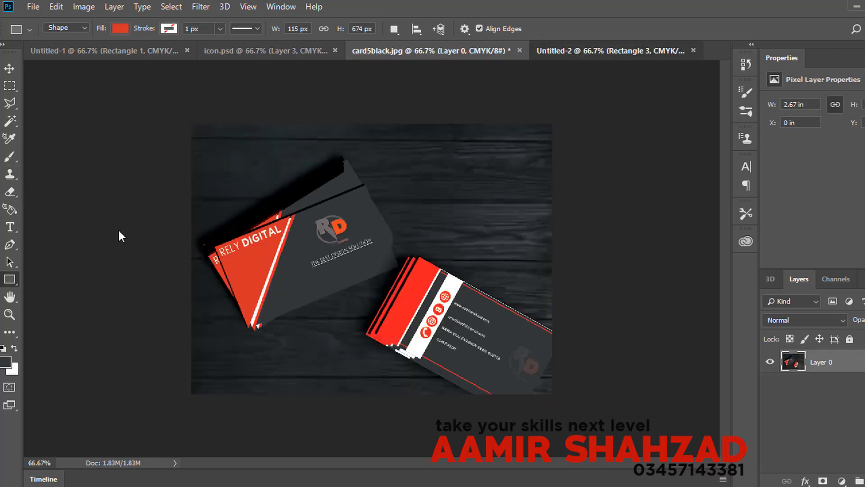
Step: Draw a small 71 × 73 px ellipse near the top of the white stripe
{"action": "right_click", "coordinate": [15, 277]}
{"action": "left_click", "coordinate": [49, 306]}
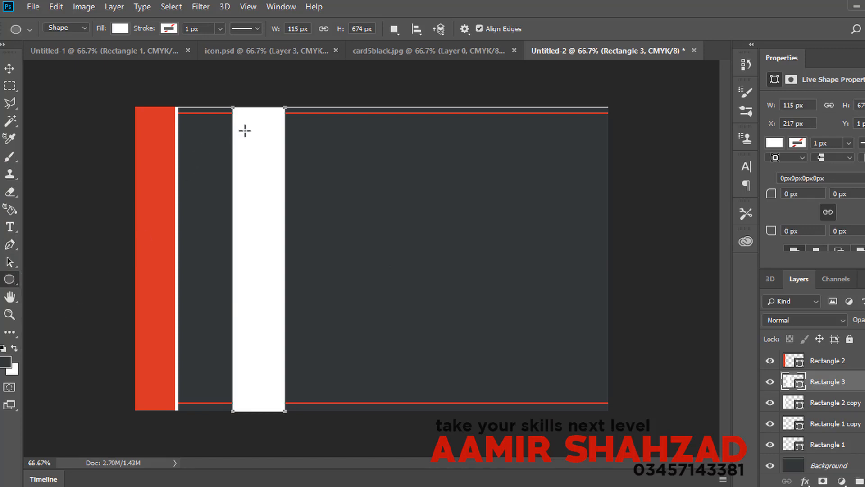
{"action": "left_click_drag", "start_coordinate": [247, 129], "coordinate": [278, 161]}
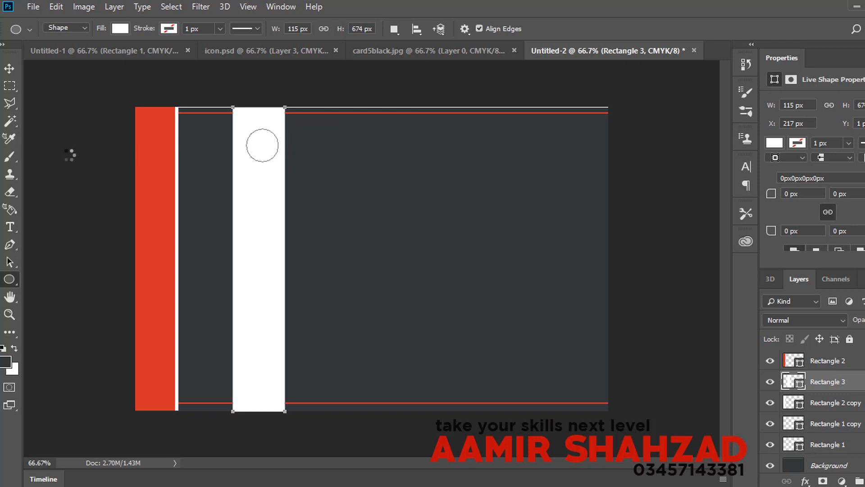
Step: Fill the circle with red, checking the reference card for the colour
{"action": "left_click", "coordinate": [11, 70]}
{"action": "left_click", "coordinate": [11, 280]}
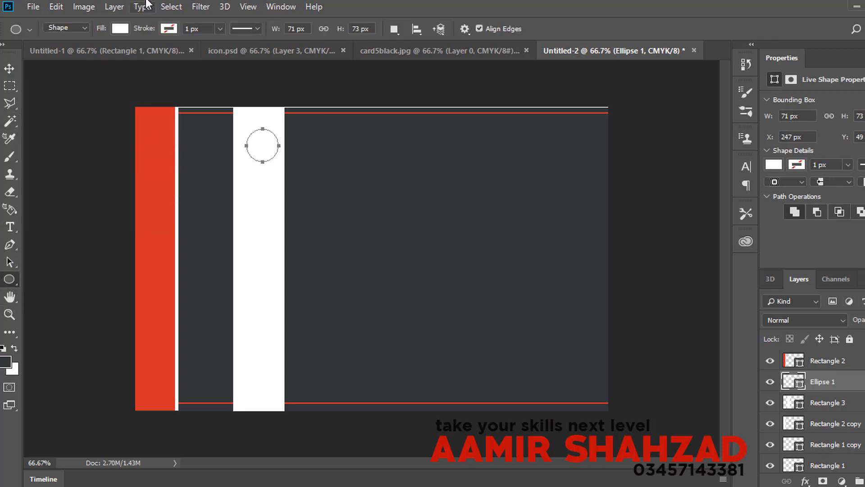
{"action": "left_click", "coordinate": [385, 50]}
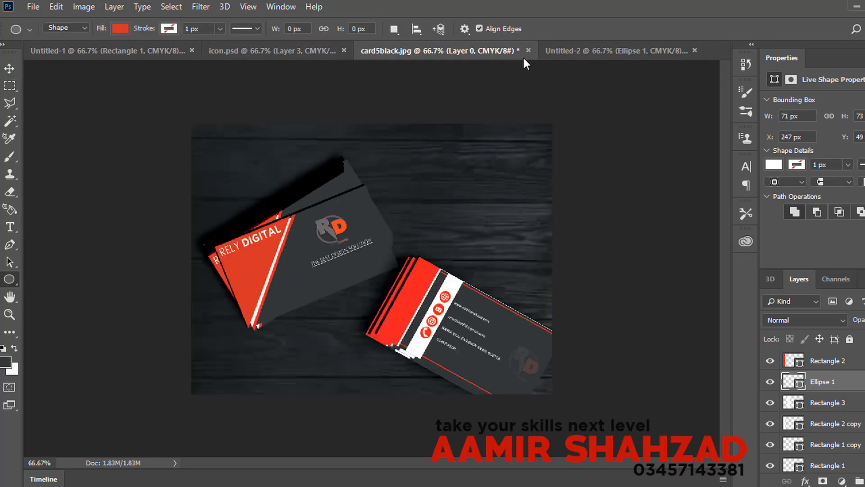
{"action": "left_click", "coordinate": [562, 52]}
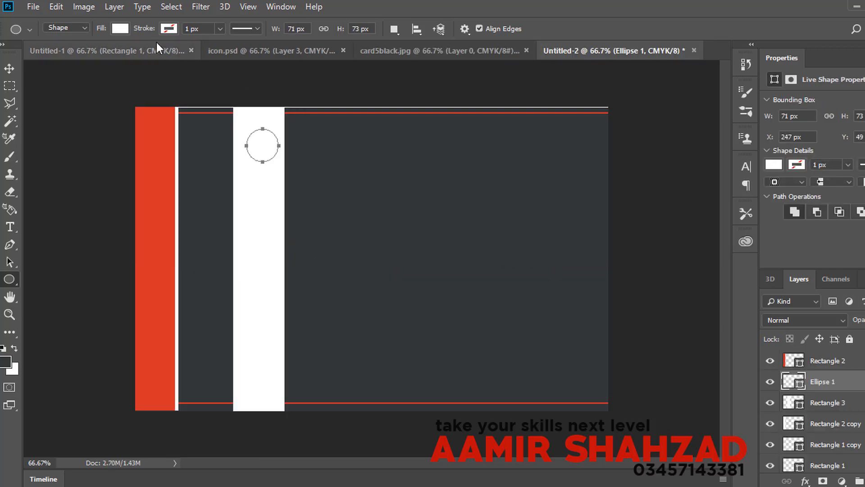
{"action": "left_click", "coordinate": [120, 28]}
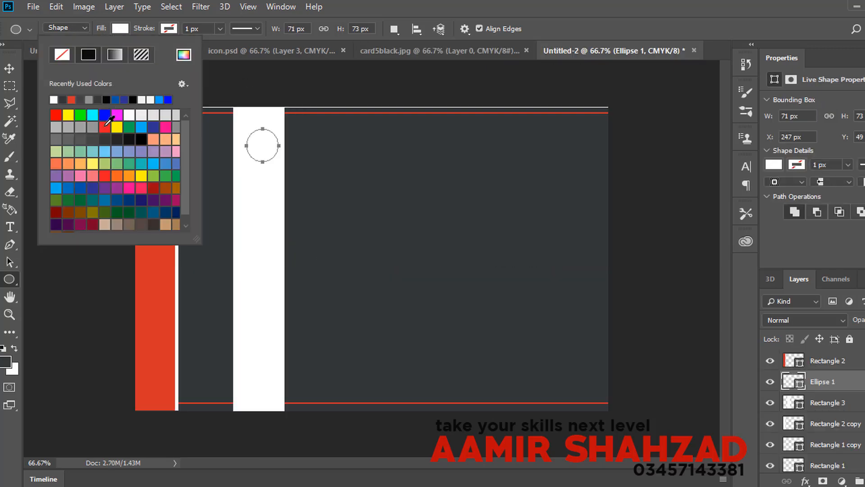
{"action": "left_click", "coordinate": [104, 127]}
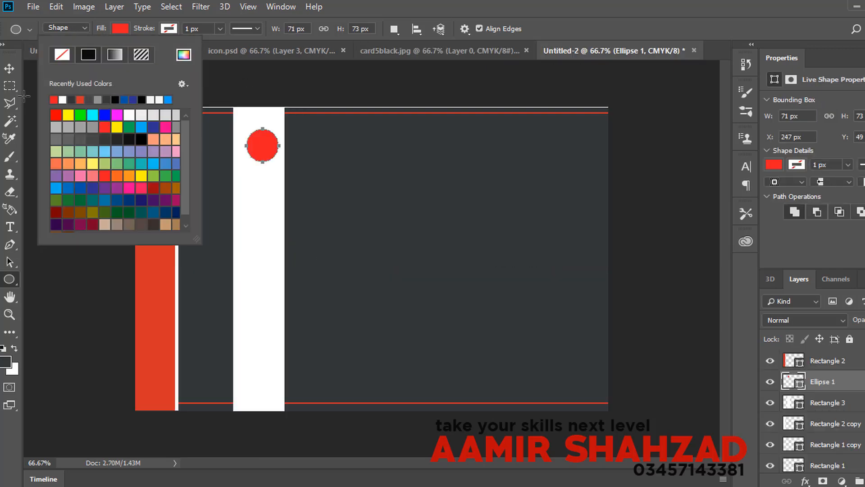
{"action": "left_click", "coordinate": [9, 59]}
{"action": "left_click", "coordinate": [9, 69]}
Step: Nudge the circle left and Alt-drag copies to stack three evenly spaced circles
{"action": "left_click_drag", "start_coordinate": [262, 158], "coordinate": [256, 161]}
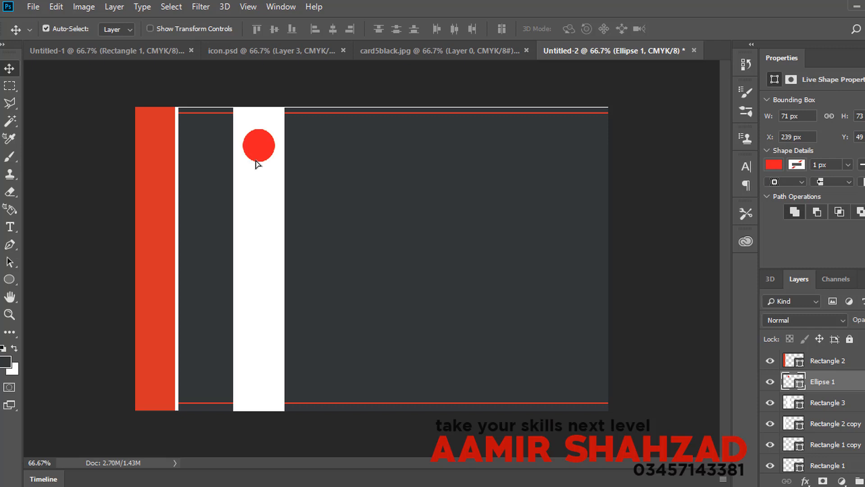
{"action": "left_click_drag", "start_coordinate": [257, 163], "coordinate": [261, 305]}
{"action": "left_click_drag", "start_coordinate": [258, 207], "coordinate": [257, 228]}
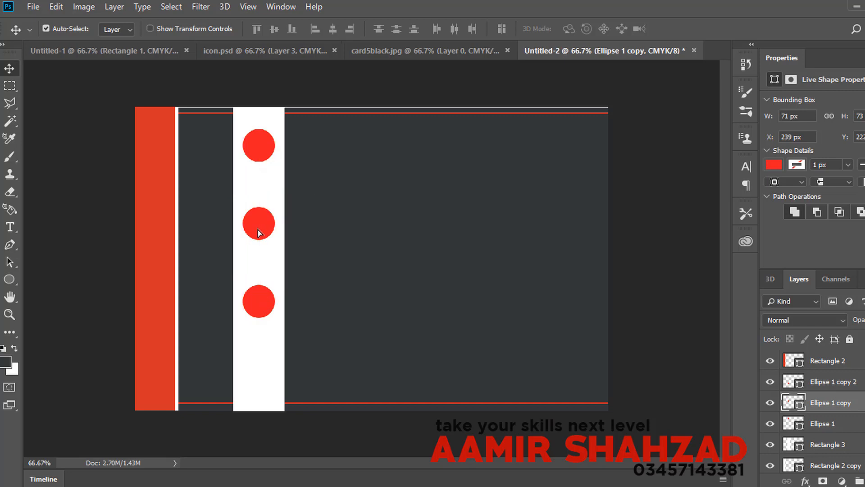
Step: Drag the phone icon from icon.psd onto the Untitled-2 card
{"action": "left_click", "coordinate": [238, 57]}
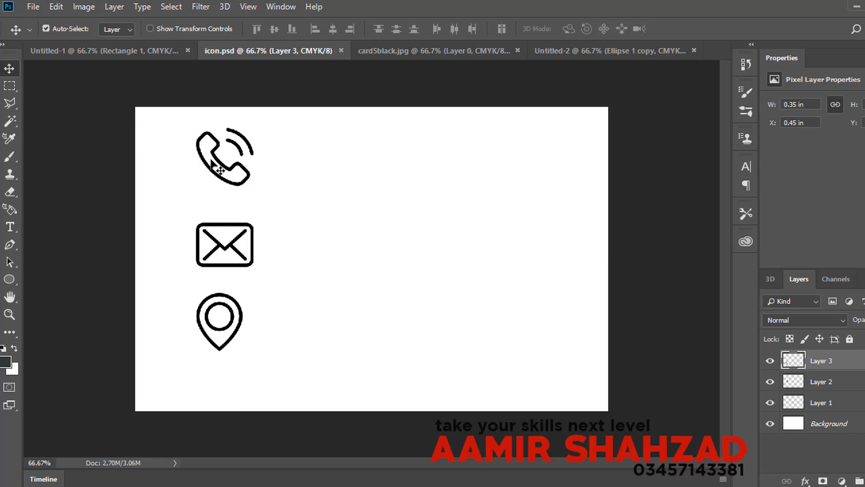
{"action": "left_click_drag", "start_coordinate": [224, 161], "coordinate": [350, 147]}
{"action": "left_click_drag", "start_coordinate": [258, 166], "coordinate": [258, 167]}
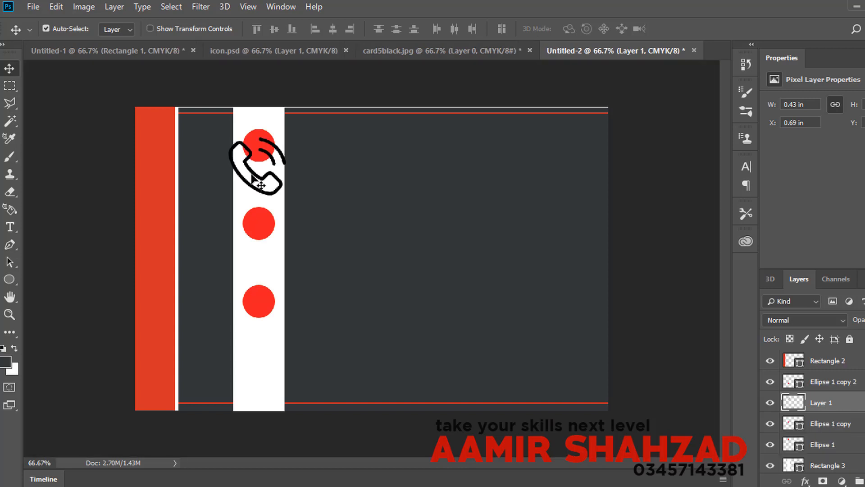
Step: Free Transform the phone icon to about 42.19% and centre it on the top red circle
{"action": "left_click", "coordinate": [56, 6]}
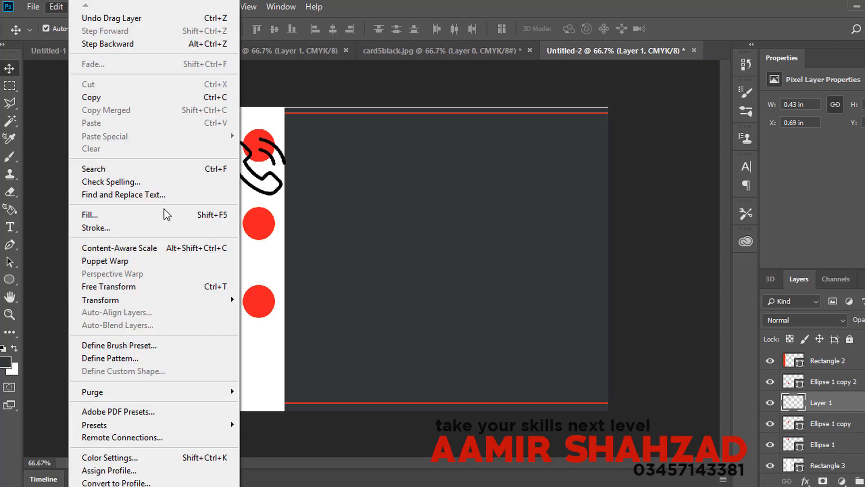
{"action": "left_click", "coordinate": [164, 213]}
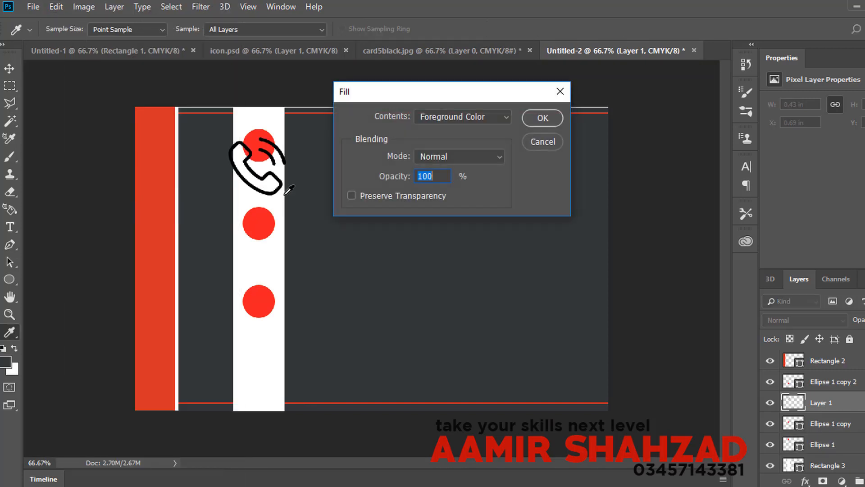
{"action": "left_click", "coordinate": [533, 139]}
{"action": "left_click", "coordinate": [56, 7]}
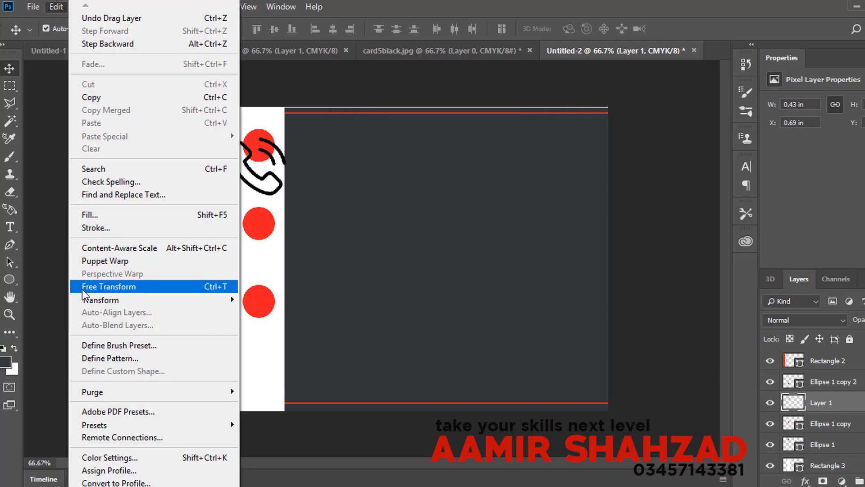
{"action": "left_click", "coordinate": [82, 287]}
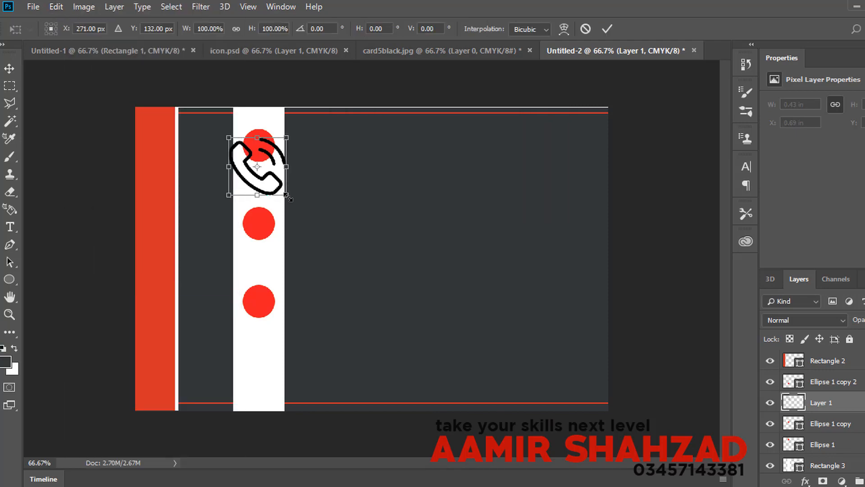
{"action": "left_click_drag", "start_coordinate": [286, 196], "coordinate": [265, 154]}
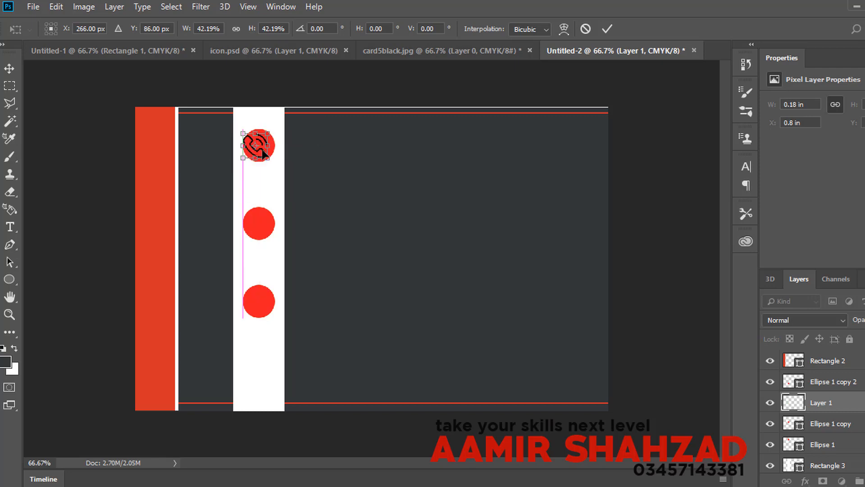
{"action": "key", "text": "Right"}
{"action": "key", "text": "Right"}
{"action": "key", "text": "Right"}
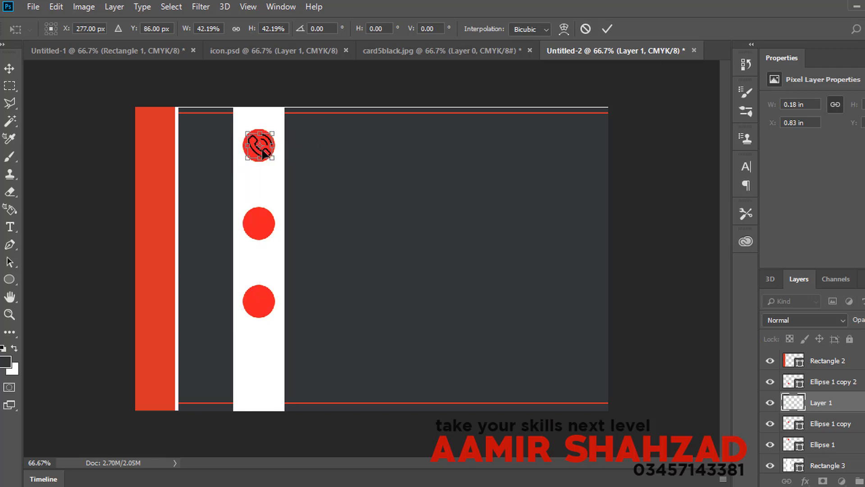
{"action": "key", "text": "Left"}
{"action": "key", "text": "Left"}
{"action": "key", "text": "Left"}
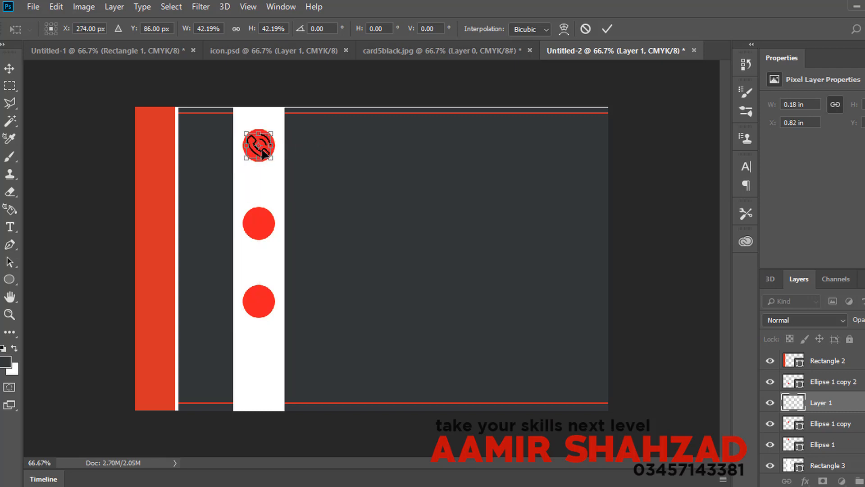
{"action": "key", "text": "Return"}
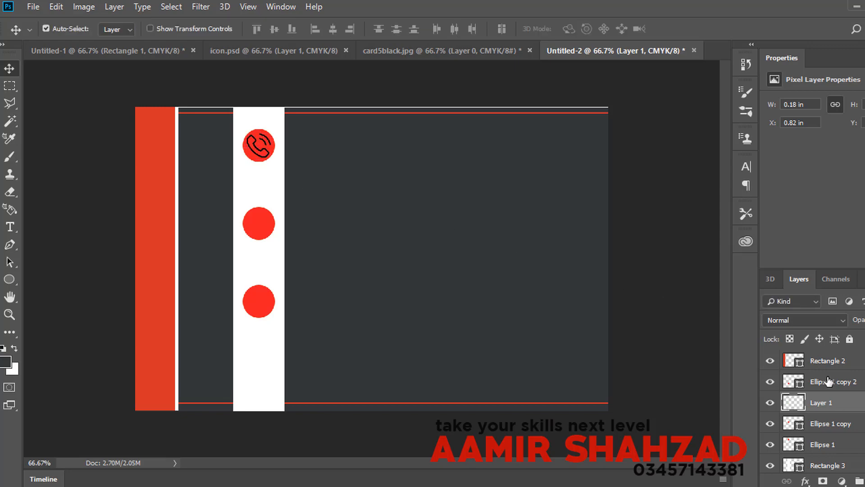
Step: Convert the phone icon layer to a smart object with a fcf8fa Color Overlay
{"action": "right_click", "coordinate": [829, 417]}
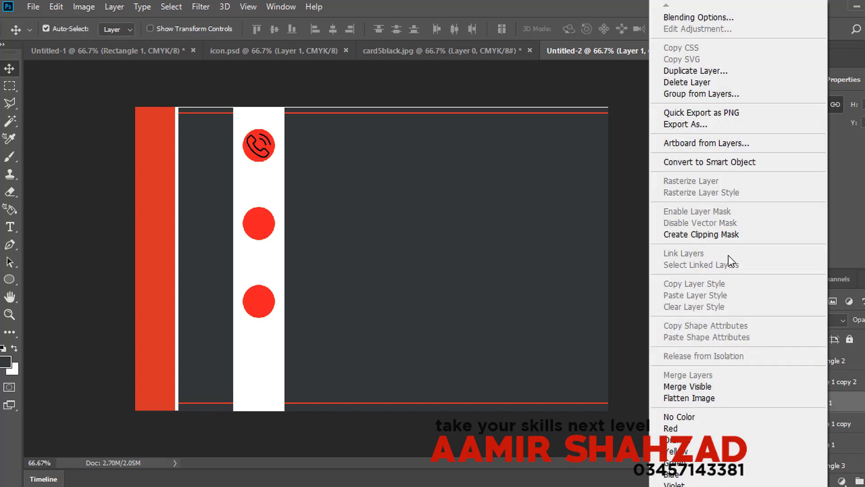
{"action": "left_click", "coordinate": [727, 162]}
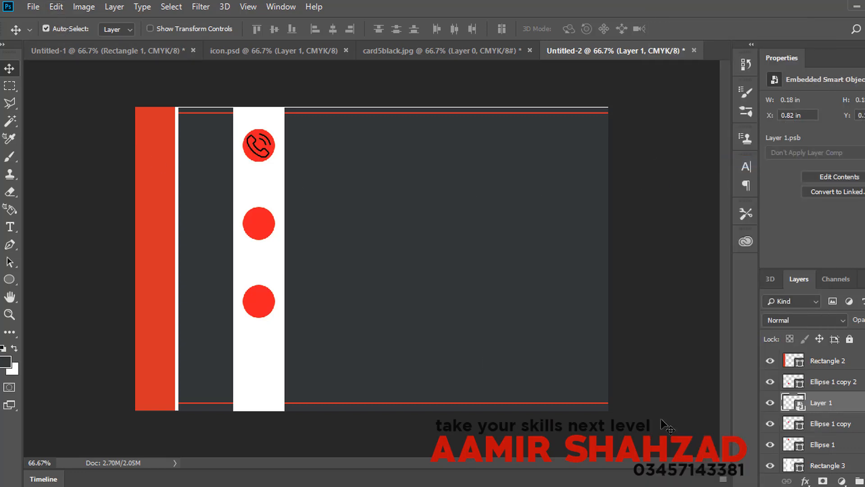
{"action": "left_click", "coordinate": [805, 481]}
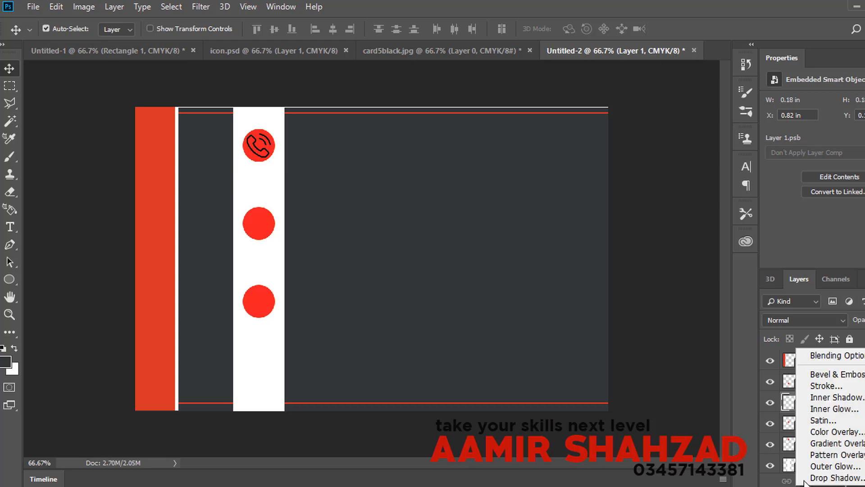
{"action": "left_click", "coordinate": [826, 430]}
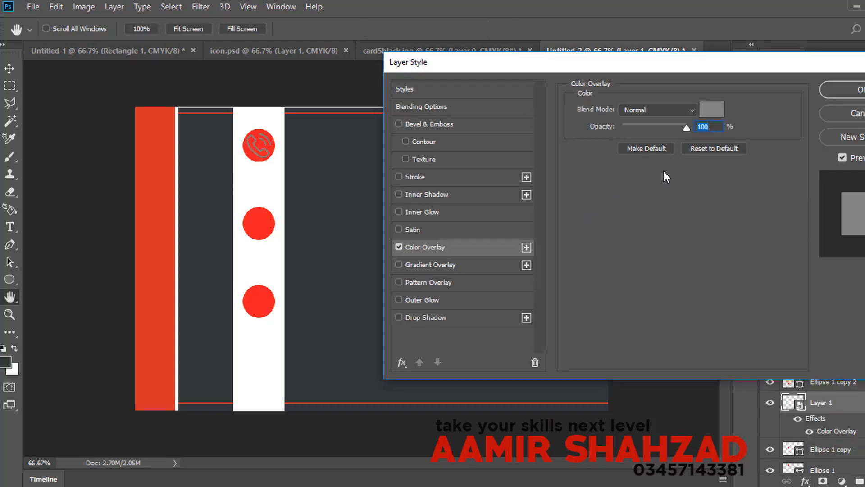
{"action": "left_click", "coordinate": [708, 115]}
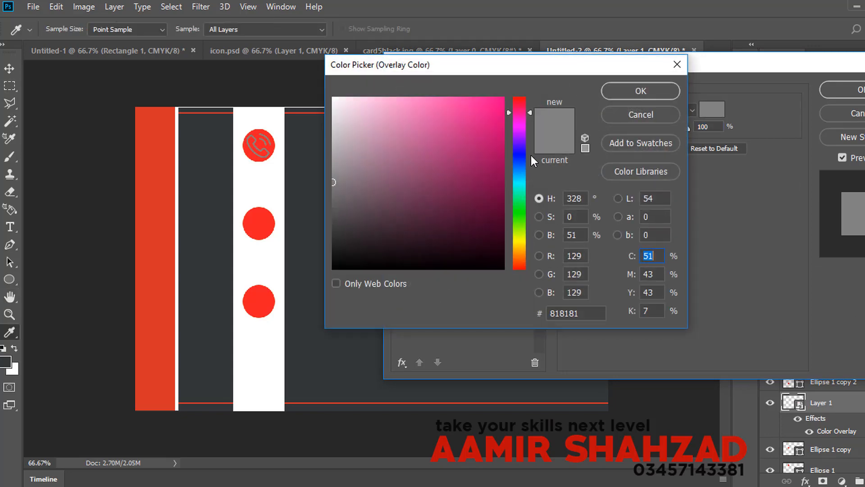
{"action": "left_click", "coordinate": [335, 98]}
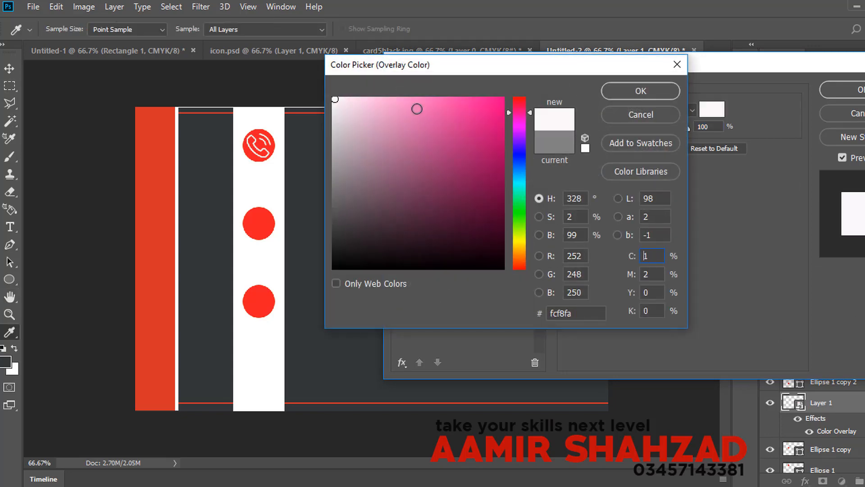
{"action": "left_click", "coordinate": [640, 91]}
{"action": "left_click", "coordinate": [828, 90]}
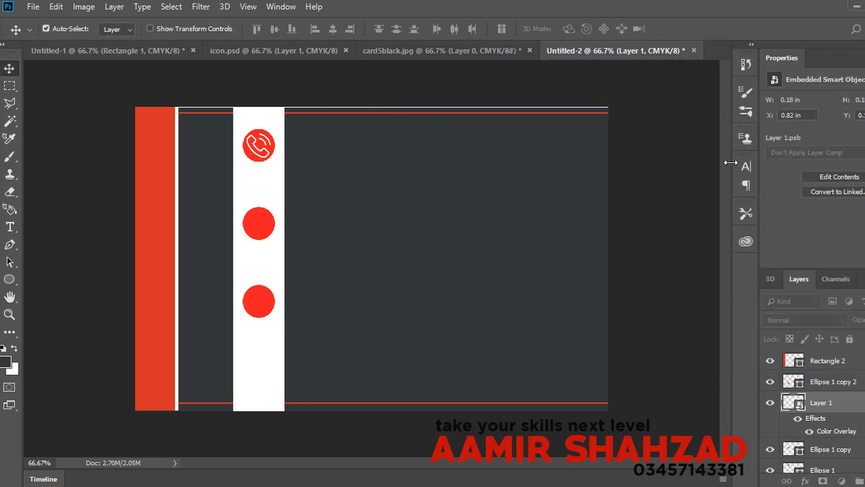
Step: Bring the mail icon onto the card, scale it down and centre it on the middle circle
{"action": "left_click", "coordinate": [223, 51]}
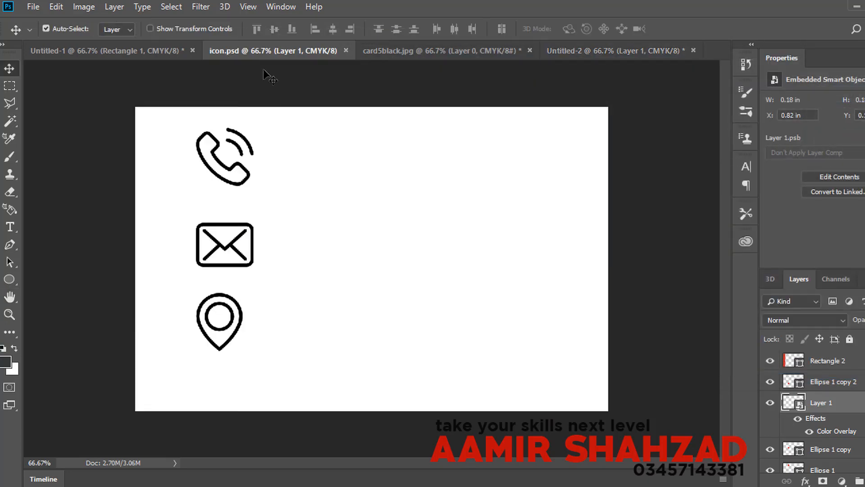
{"action": "left_click_drag", "start_coordinate": [215, 220], "coordinate": [260, 235]}
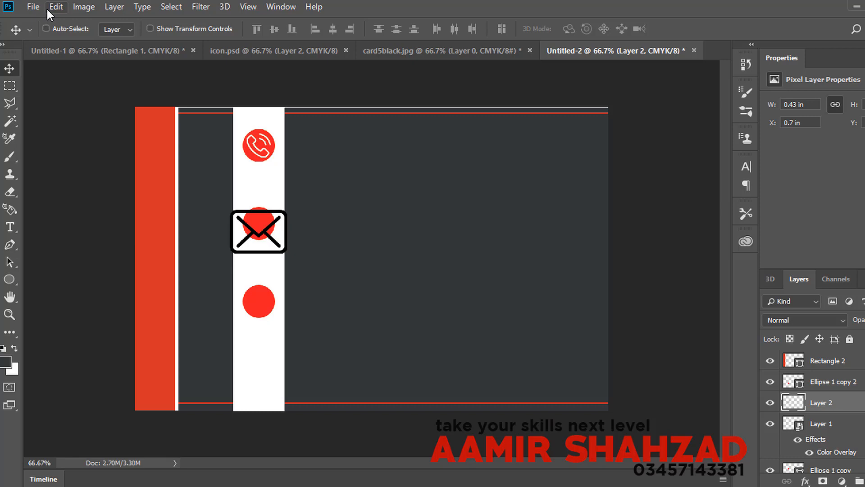
{"action": "key", "text": "ctrl+t"}
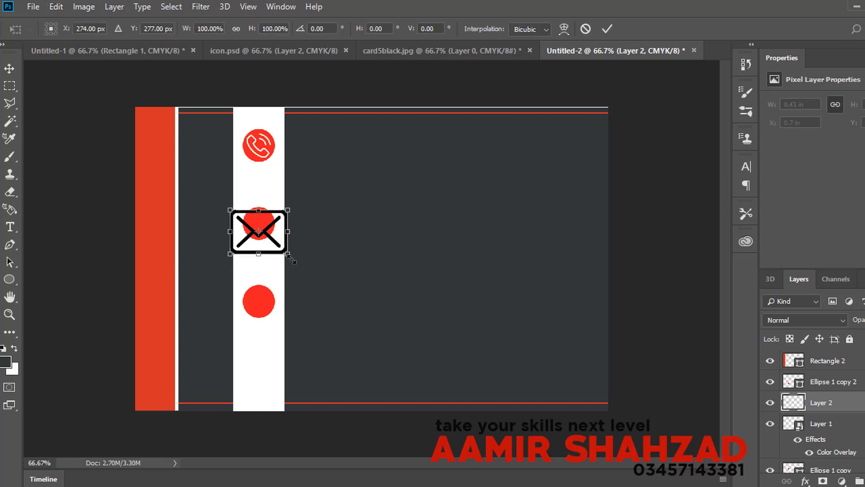
{"action": "left_click_drag", "start_coordinate": [290, 258], "coordinate": [247, 224]}
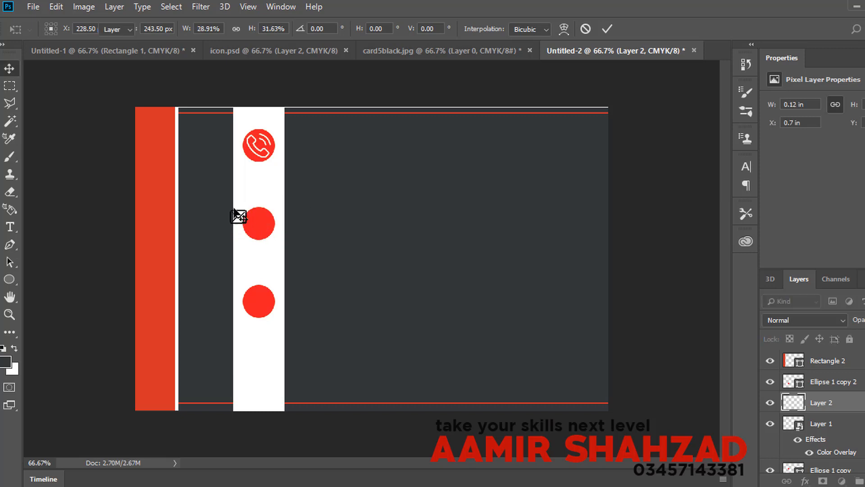
{"action": "key", "text": "Return"}
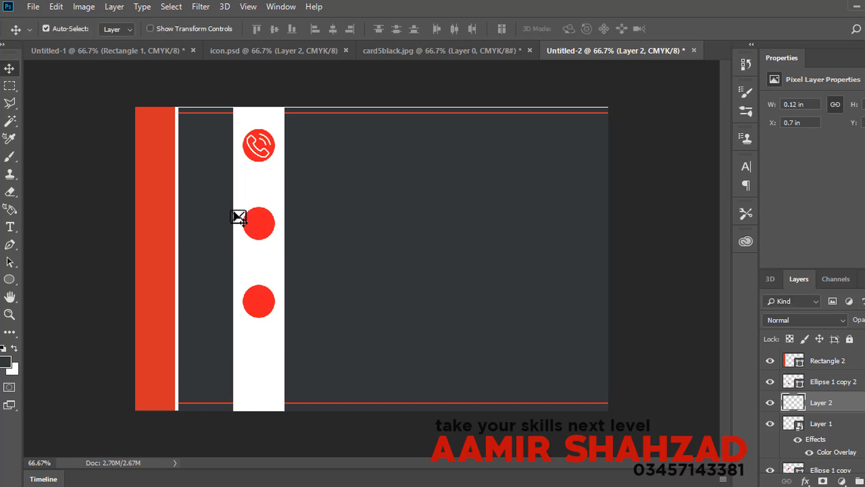
{"action": "left_click_drag", "start_coordinate": [234, 210], "coordinate": [256, 221]}
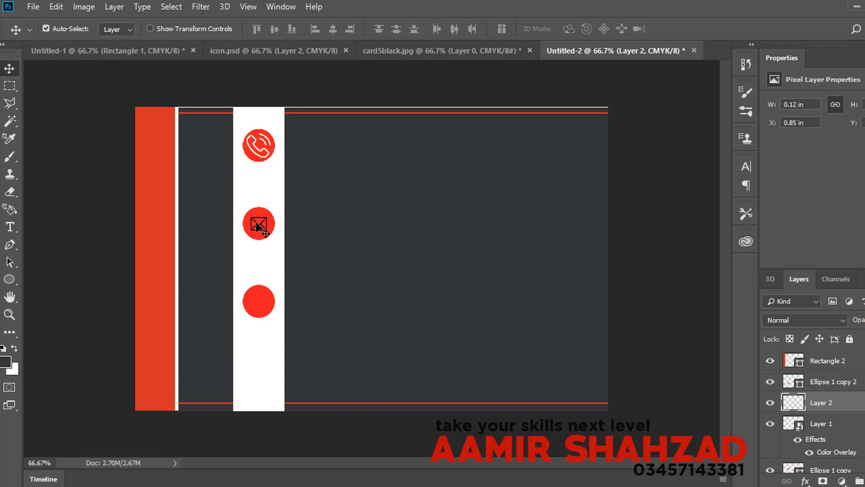
Step: Make the mail icon a smart object with a white Color Overlay
{"action": "right_click", "coordinate": [817, 408]}
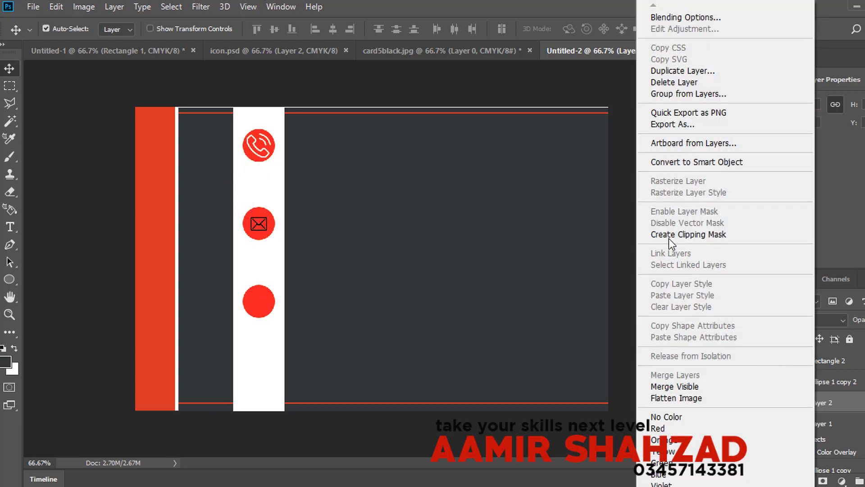
{"action": "left_click", "coordinate": [688, 162]}
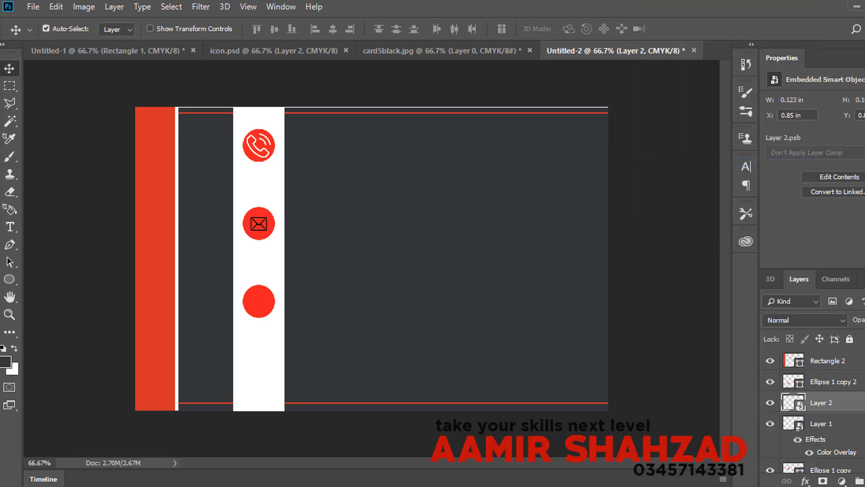
{"action": "left_click", "coordinate": [809, 481]}
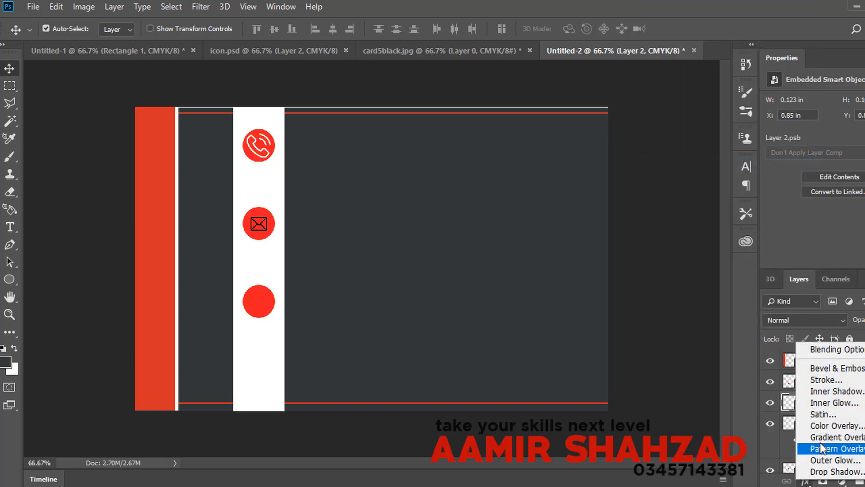
{"action": "left_click", "coordinate": [820, 426]}
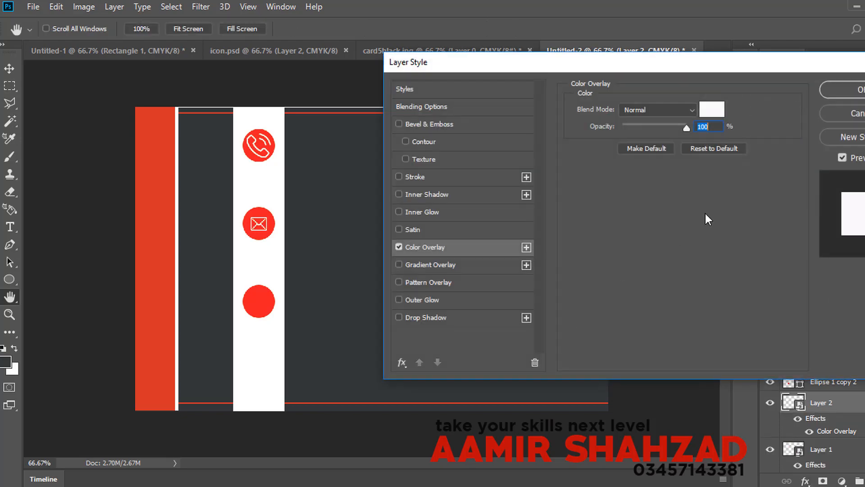
{"action": "left_click", "coordinate": [847, 90]}
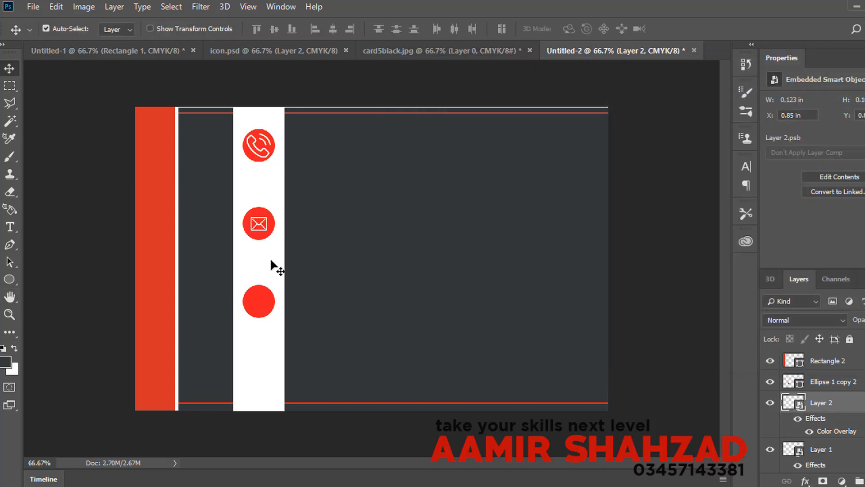
{"action": "left_click", "coordinate": [243, 52]}
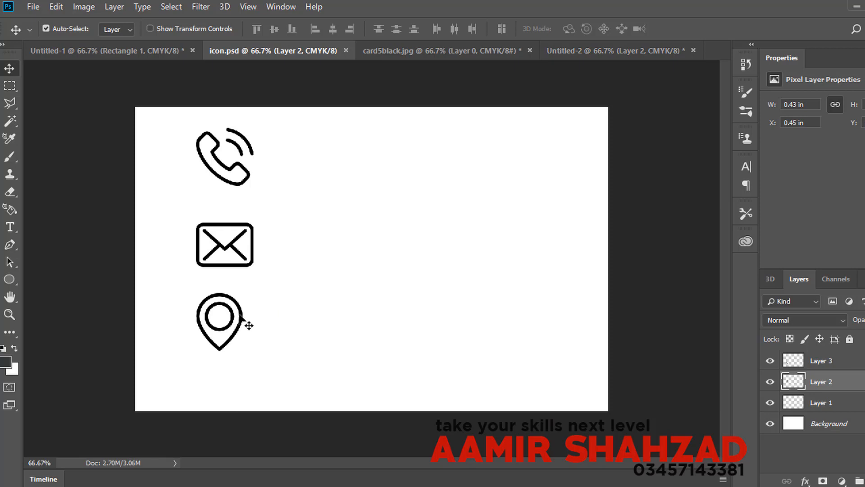
Step: Bring the location icon onto the card's third circle and scale it down with Ctrl+T
{"action": "left_click_drag", "start_coordinate": [250, 325], "coordinate": [385, 215]}
{"action": "left_click_drag", "start_coordinate": [288, 292], "coordinate": [264, 299]}
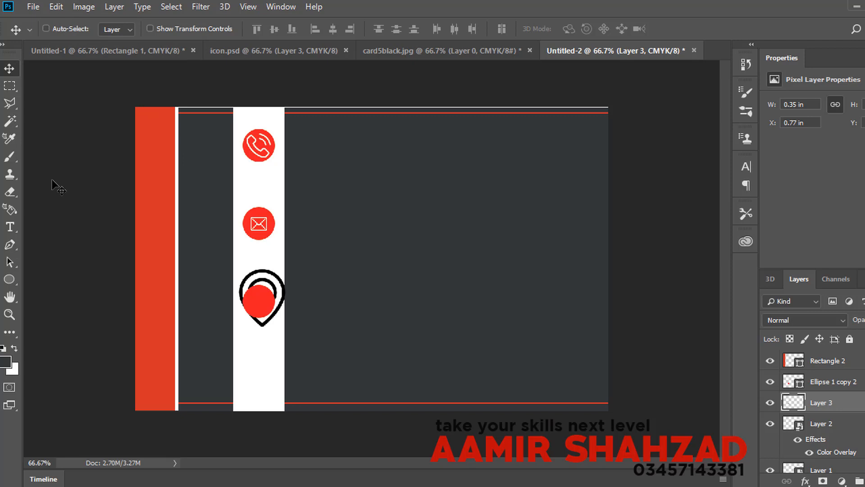
{"action": "key", "text": "ctrl+t"}
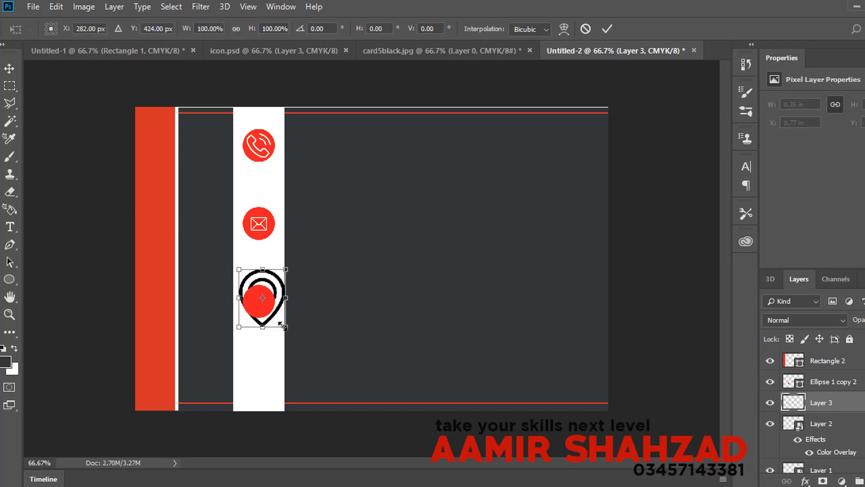
{"action": "left_click_drag", "start_coordinate": [284, 326], "coordinate": [260, 291]}
{"action": "key", "text": "Return"}
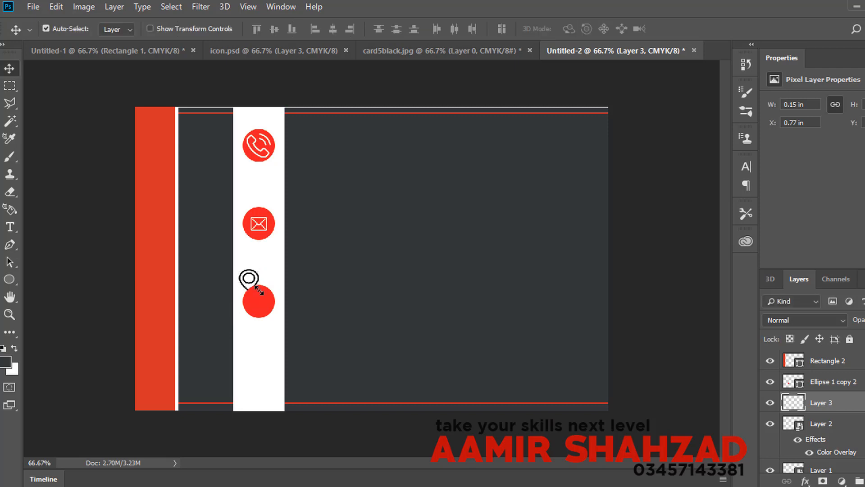
Step: Stack the pin above the red circle and centre it inside, realigning the white strip
{"action": "left_click", "coordinate": [260, 311]}
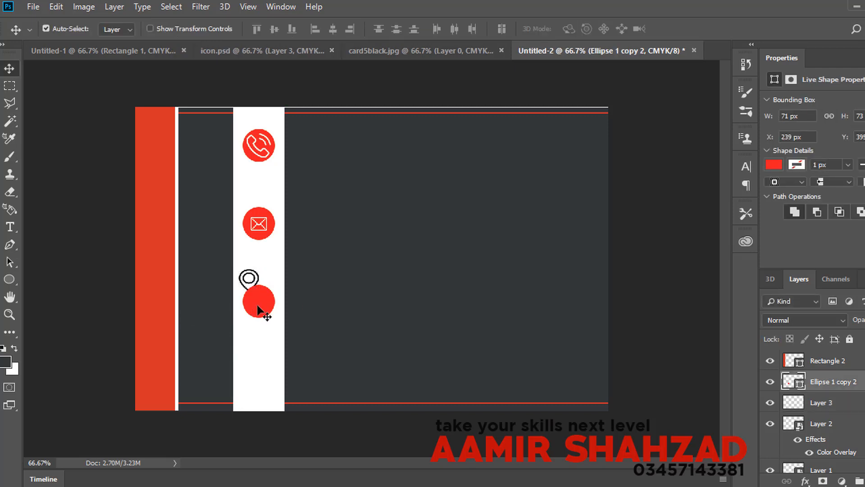
{"action": "left_click_drag", "start_coordinate": [814, 384], "coordinate": [816, 374]}
{"action": "left_click", "coordinate": [249, 279]}
{"action": "left_click_drag", "start_coordinate": [248, 279], "coordinate": [268, 304]}
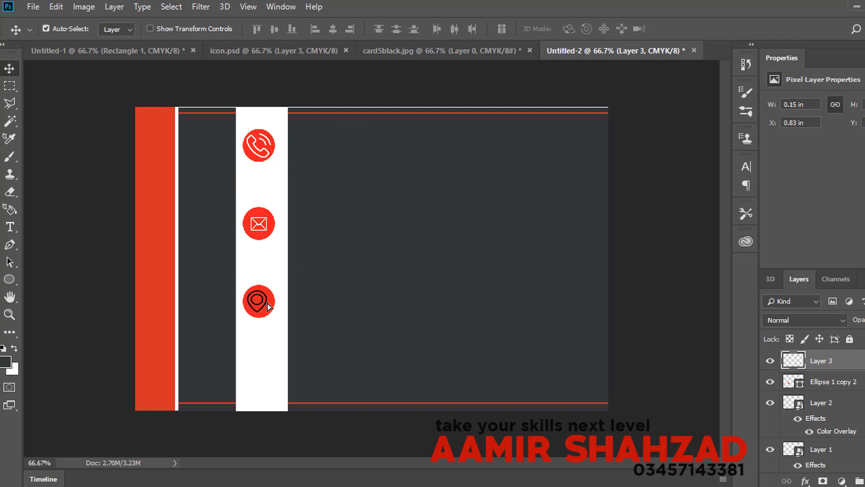
{"action": "left_click", "coordinate": [279, 313]}
{"action": "key", "text": "Left"}
{"action": "key", "text": "Left"}
{"action": "key", "text": "Left"}
{"action": "key", "text": "Left"}
{"action": "key", "text": "Left"}
{"action": "key", "text": "Left"}
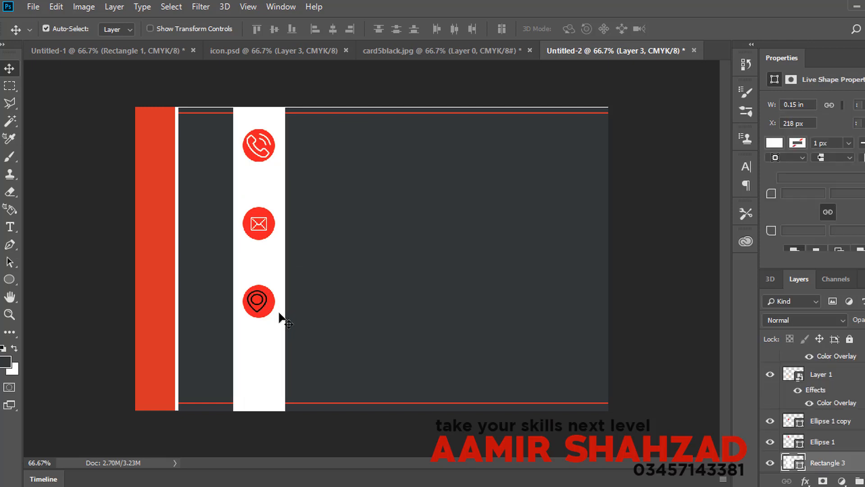
{"action": "key", "text": "Right"}
{"action": "key", "text": "Right"}
{"action": "key", "text": "Left"}
{"action": "key", "text": "Left"}
{"action": "key", "text": "Left"}
{"action": "key", "text": "Left"}
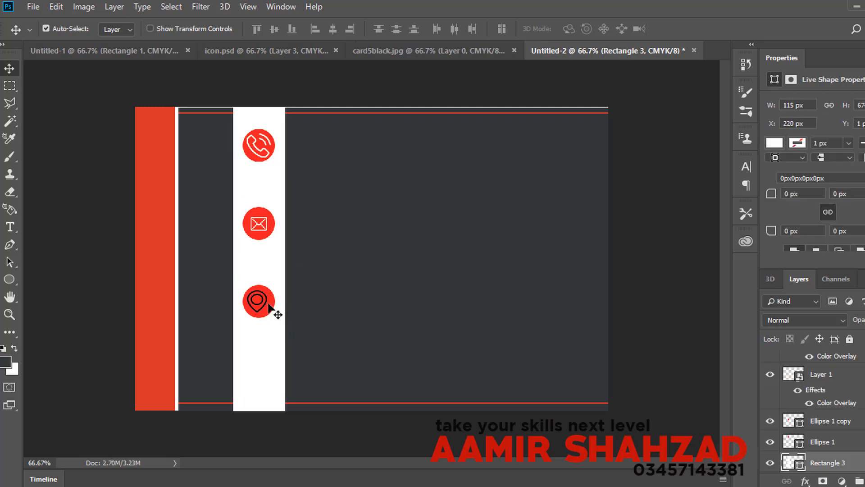
{"action": "left_click", "coordinate": [266, 306]}
{"action": "key", "text": "Right"}
{"action": "key", "text": "Right"}
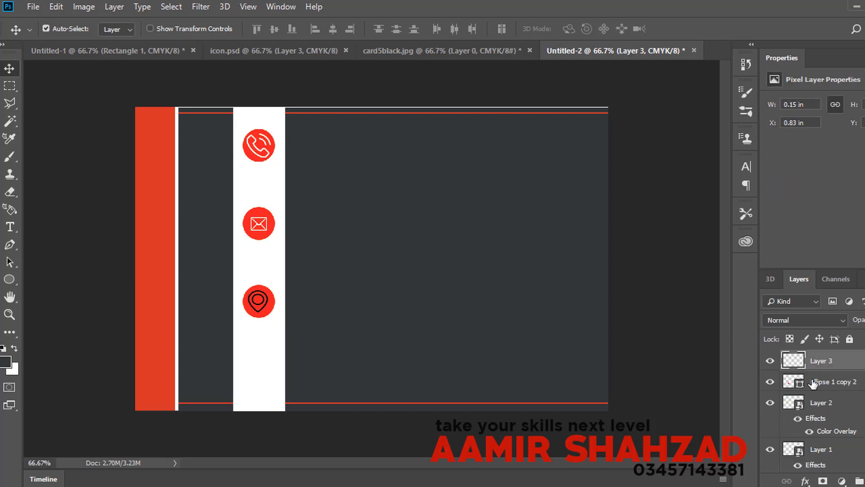
Step: Convert the pin layer to a smart object with a white Color Overlay
{"action": "right_click", "coordinate": [824, 364]}
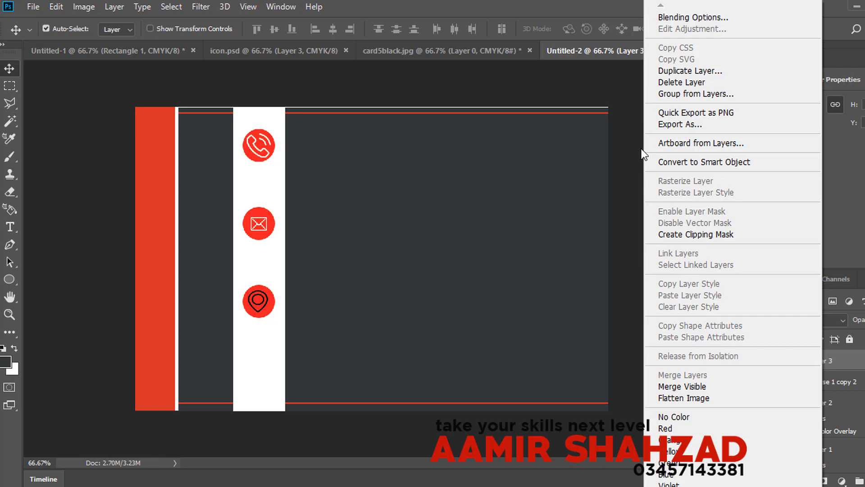
{"action": "left_click", "coordinate": [690, 162]}
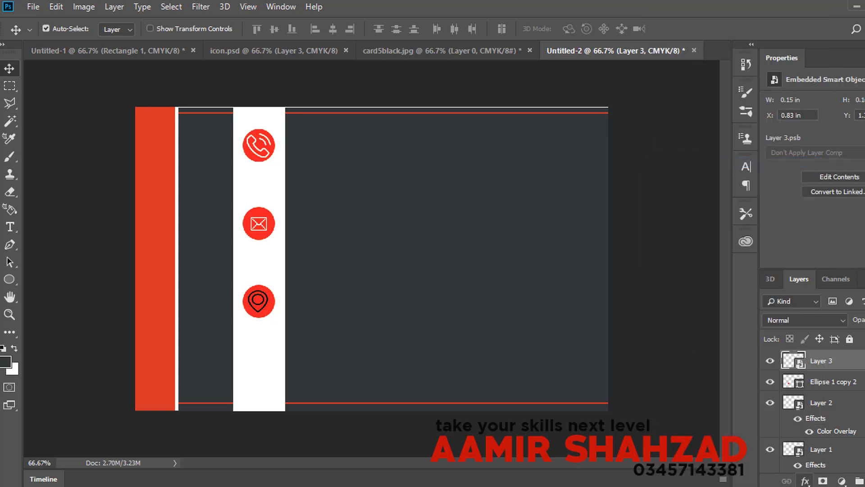
{"action": "left_click", "coordinate": [805, 481]}
{"action": "left_click", "coordinate": [815, 436]}
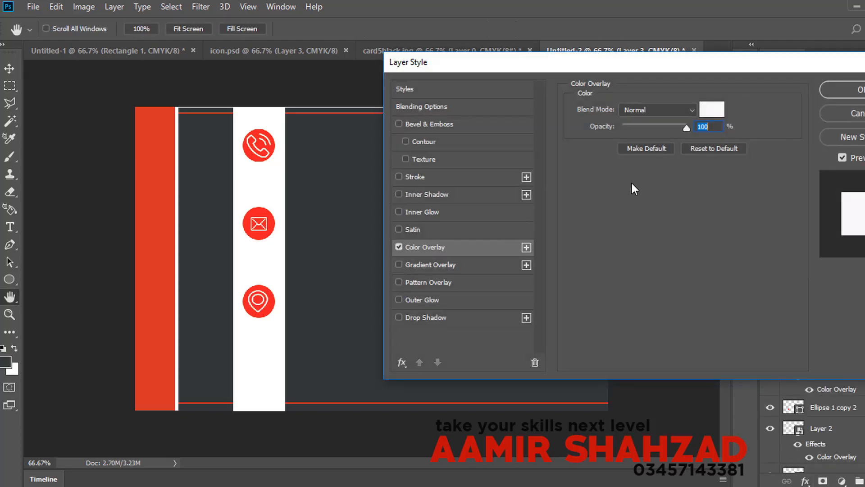
{"action": "left_click", "coordinate": [839, 93]}
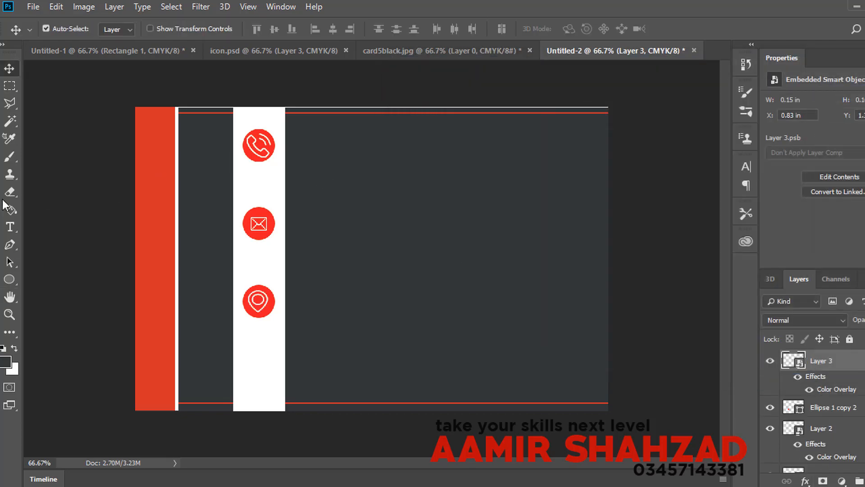
Step: Type the phone number as a text line to the right of the phone icon
{"action": "left_click", "coordinate": [11, 229]}
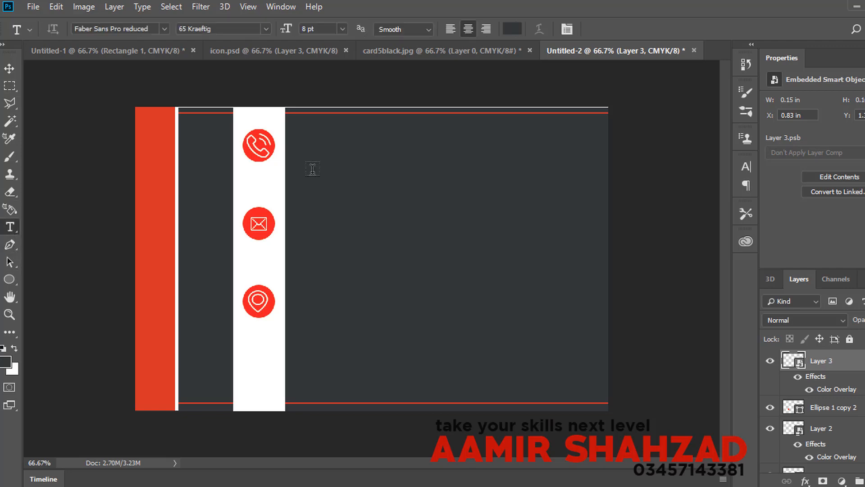
{"action": "left_click", "coordinate": [329, 145]}
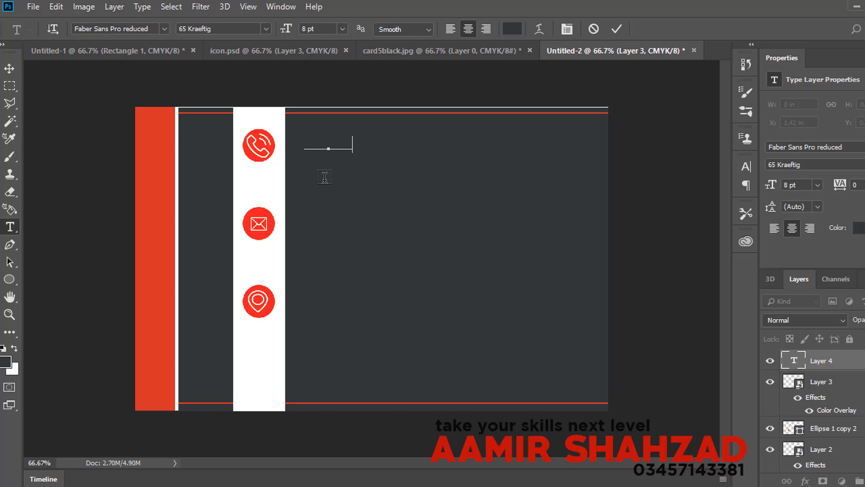
{"action": "type", "text": "1"}
{"action": "left_click", "coordinate": [9, 69]}
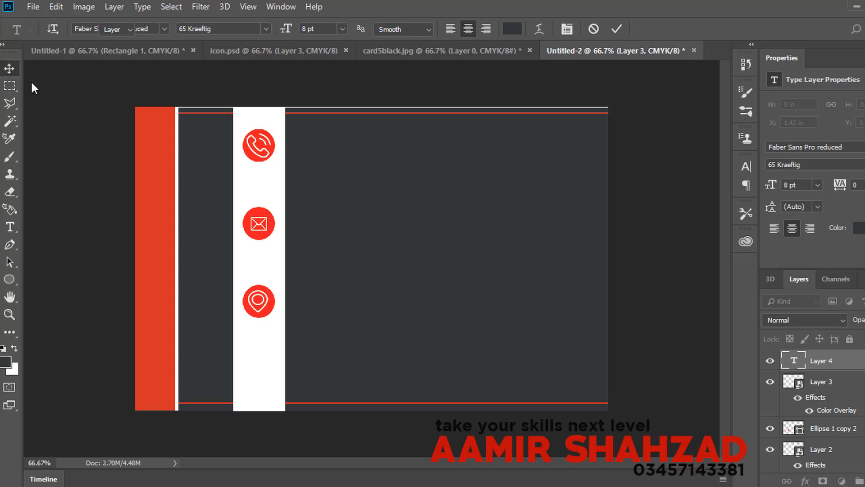
Step: Colour the phone number white in the Character panel and shift it slightly right
{"action": "left_click", "coordinate": [744, 169]}
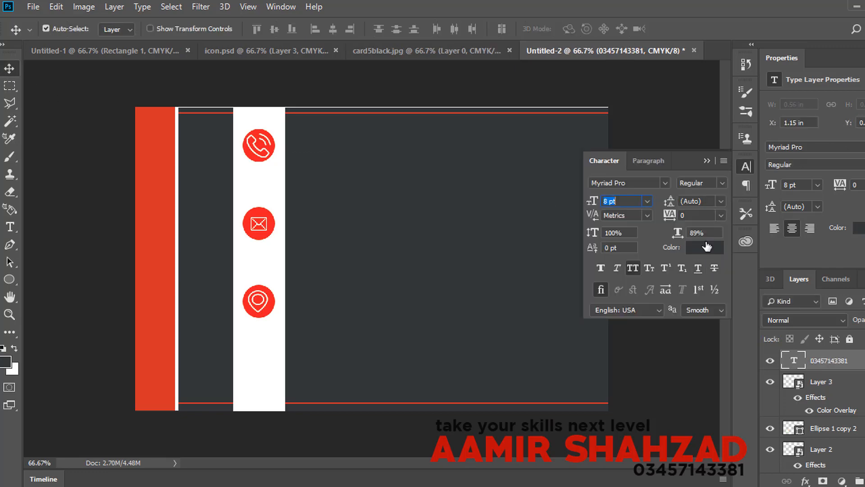
{"action": "left_click", "coordinate": [706, 240]}
{"action": "left_click", "coordinate": [334, 98]}
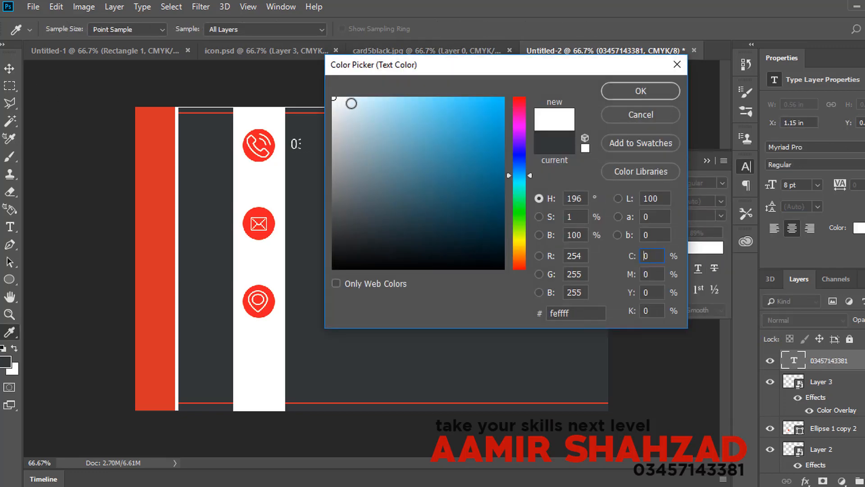
{"action": "left_click", "coordinate": [641, 90]}
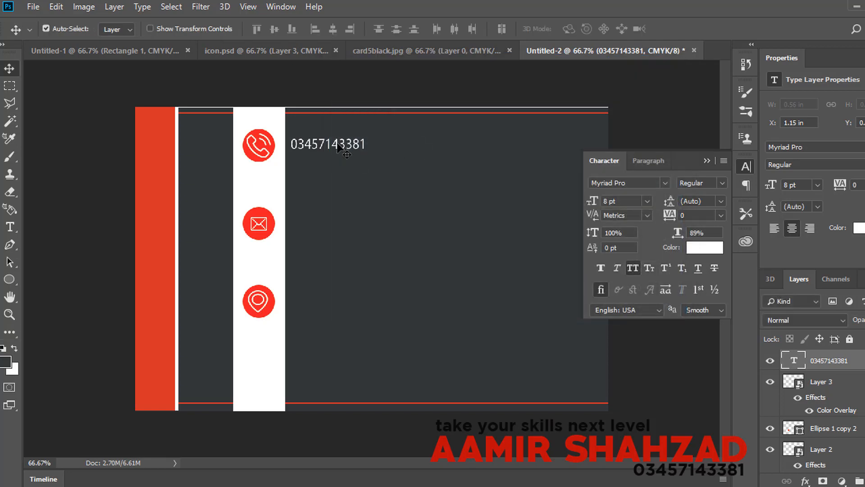
{"action": "left_click_drag", "start_coordinate": [361, 147], "coordinate": [376, 147]}
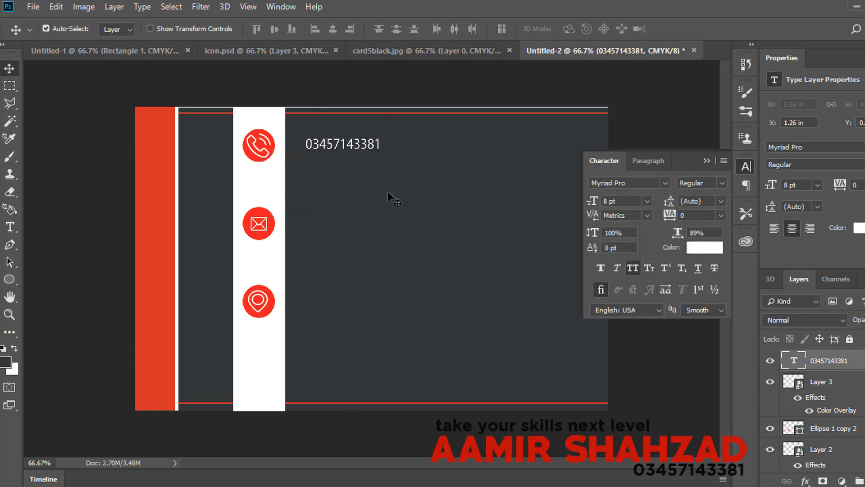
{"action": "left_click", "coordinate": [10, 227]}
{"action": "left_click", "coordinate": [298, 221]}
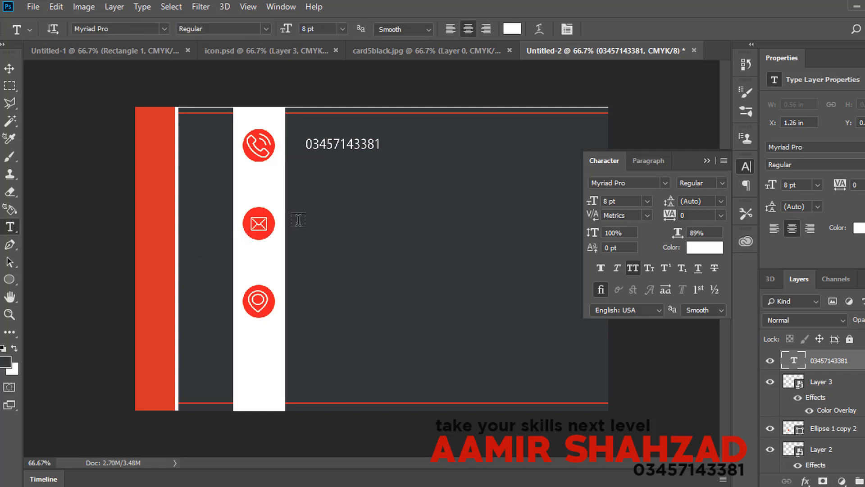
Step: Enter a placeholder all-caps e-mail address beside the mail icon, aligned under the phone number
{"action": "type", "text": "A"}
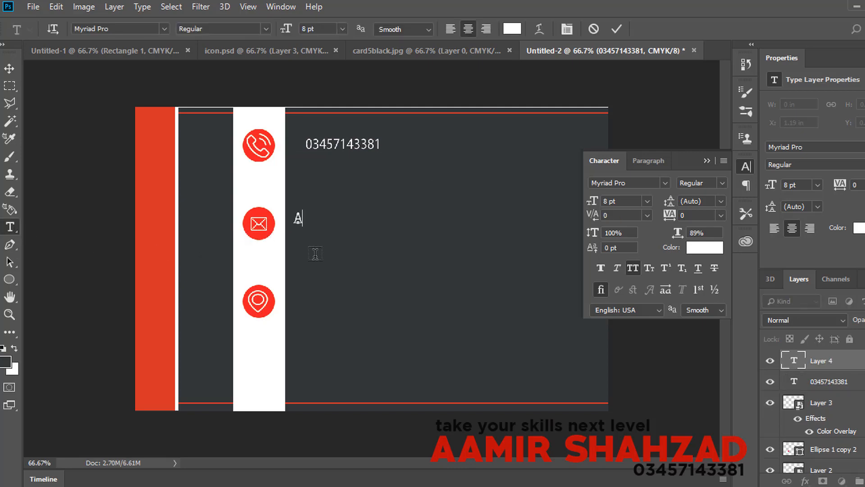
{"action": "type", "text": "BC@GMAIL.C"}
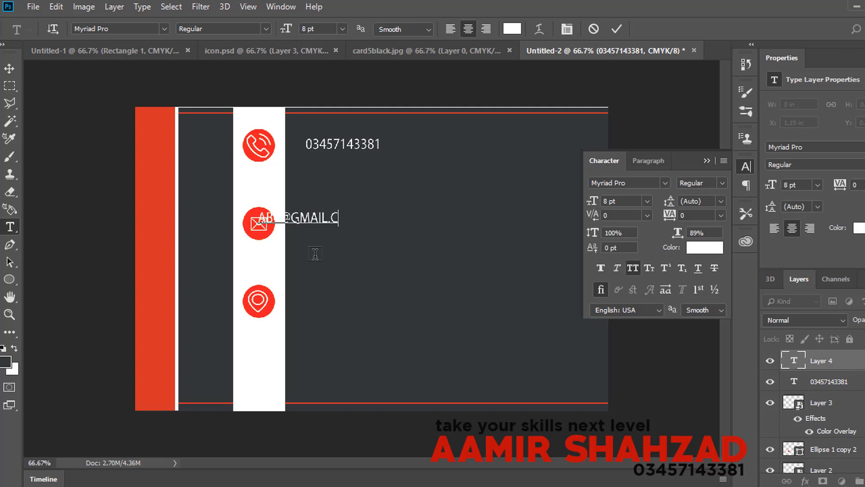
{"action": "type", "text": "OM"}
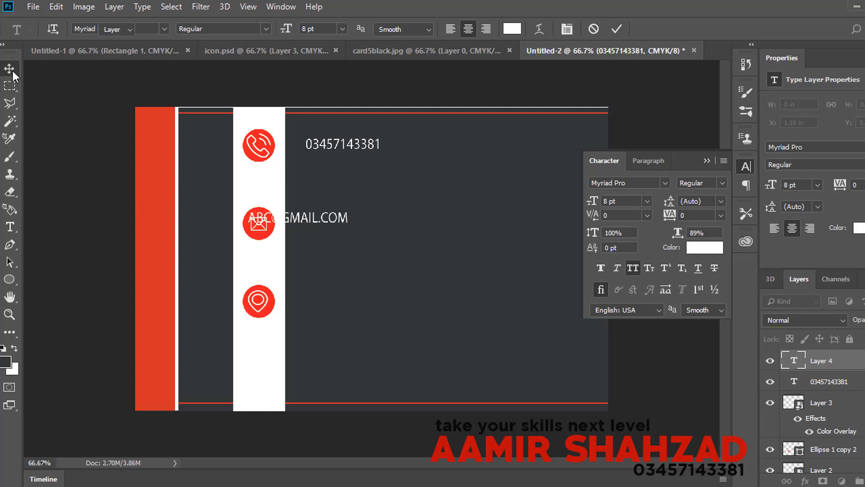
{"action": "left_click", "coordinate": [12, 72]}
{"action": "left_click_drag", "start_coordinate": [331, 224], "coordinate": [385, 230]}
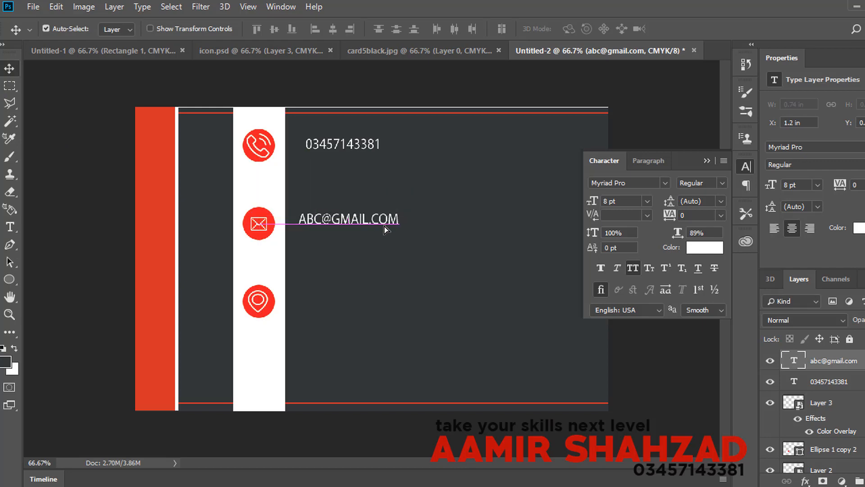
{"action": "left_click", "coordinate": [10, 227]}
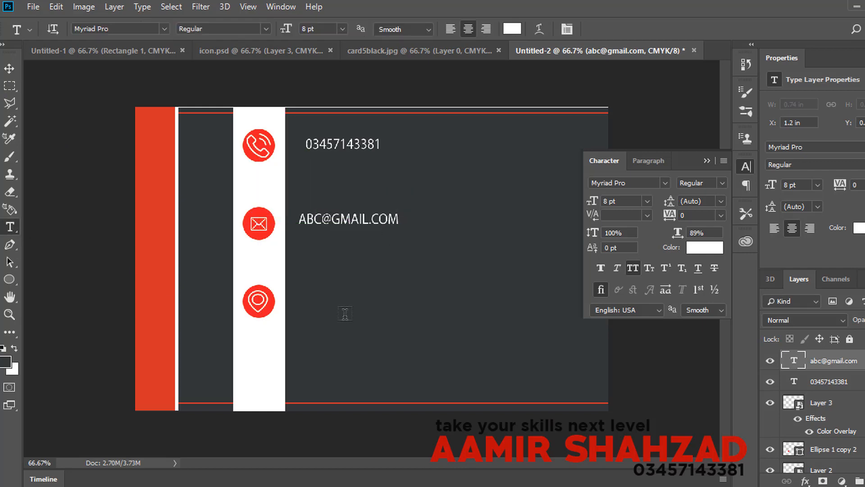
Step: Add 'ADDRESS CITY' beside the location pin, align it with the contact lines, then view card5black.jpg
{"action": "left_click", "coordinate": [307, 305]}
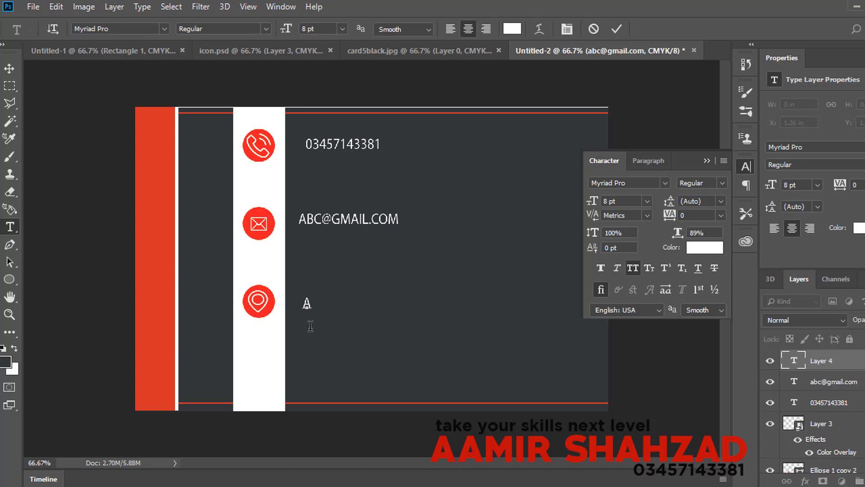
{"action": "type", "text": "ADDRESS CITY"}
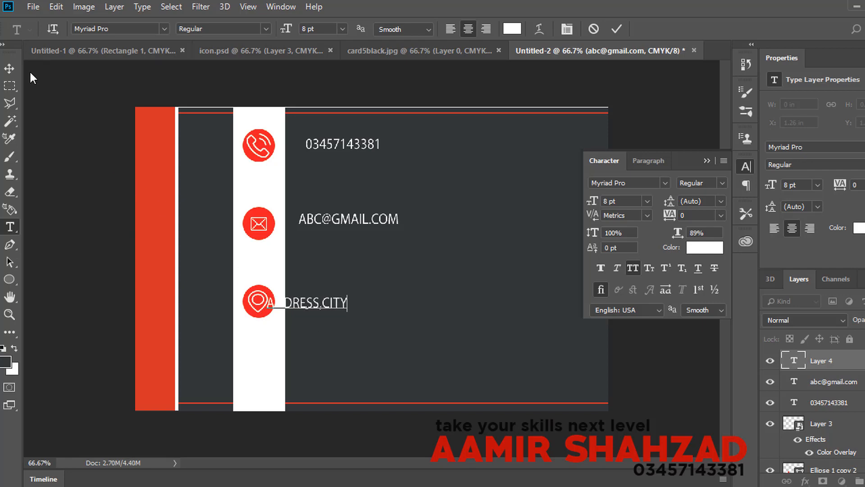
{"action": "left_click", "coordinate": [9, 69]}
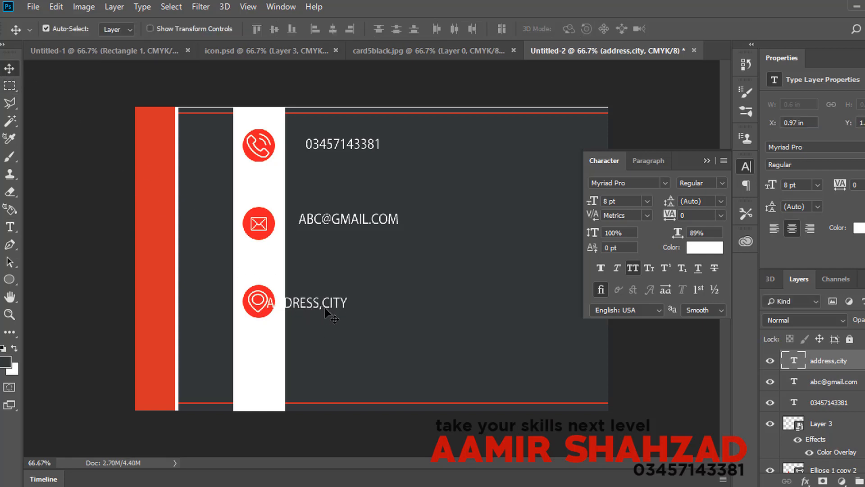
{"action": "left_click_drag", "start_coordinate": [325, 310], "coordinate": [354, 304]}
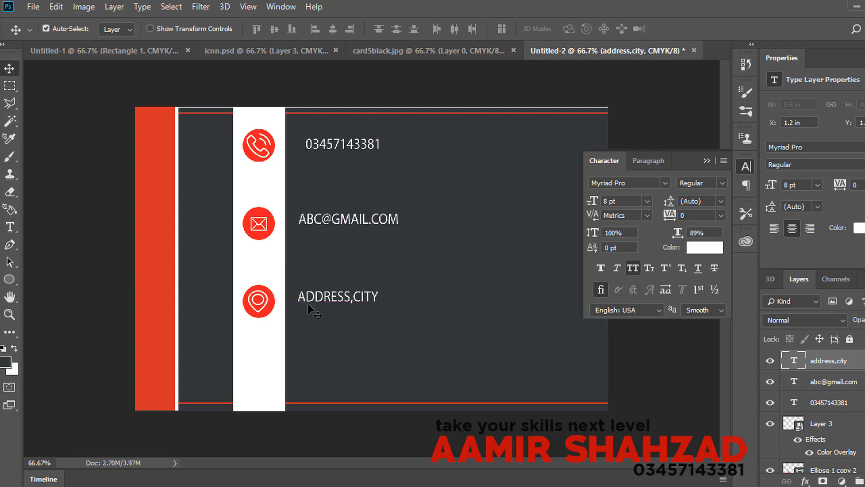
{"action": "left_click", "coordinate": [480, 48]}
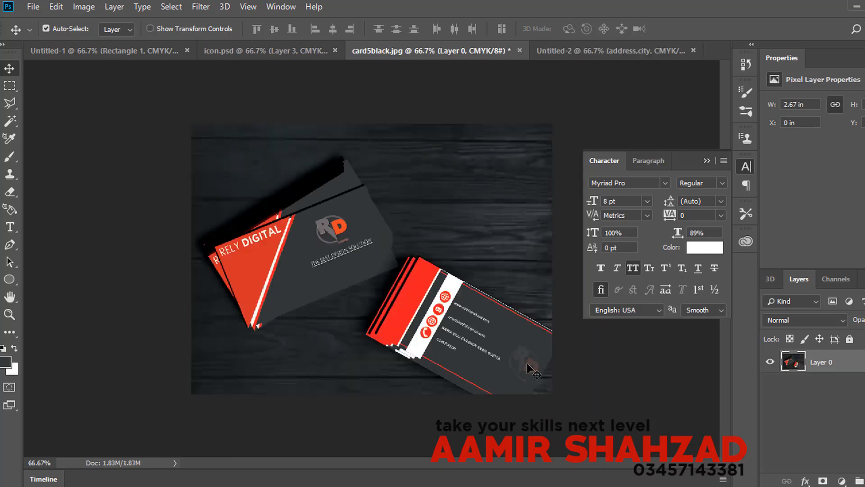
Step: Copy the RD logo from the front card to the back card's right side at low opacity
{"action": "left_click_drag", "start_coordinate": [521, 336], "coordinate": [519, 297]}
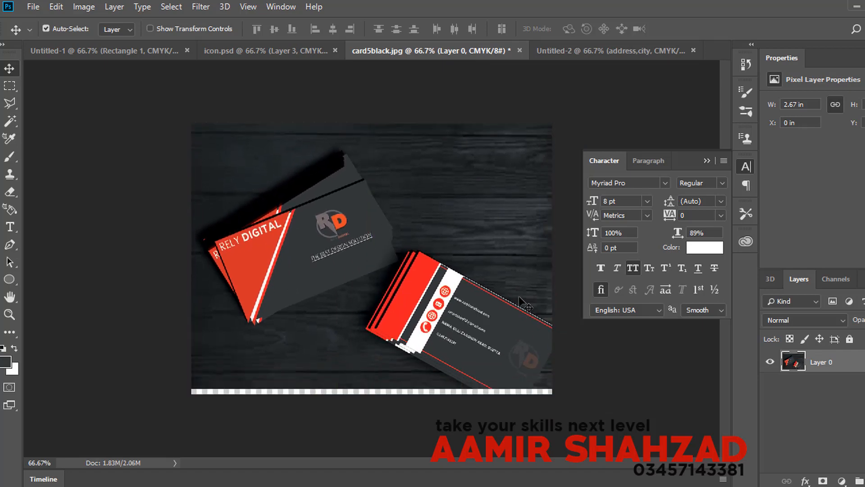
{"action": "left_click", "coordinate": [581, 43]}
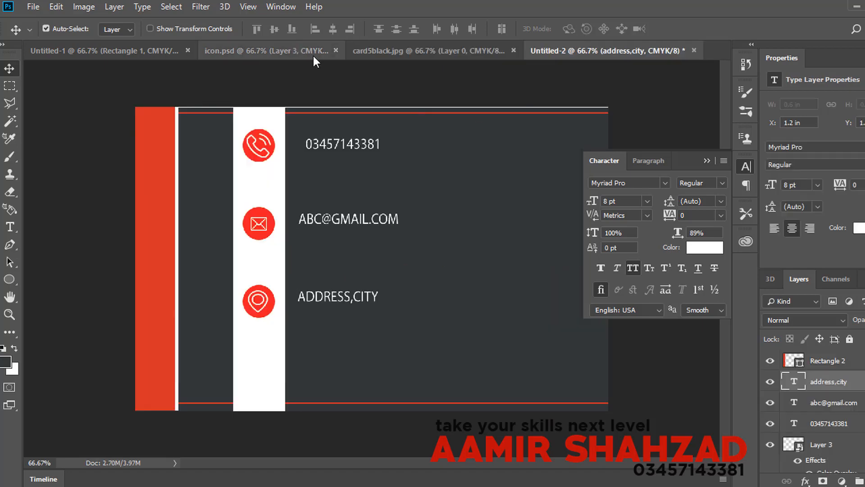
{"action": "left_click", "coordinate": [280, 50]}
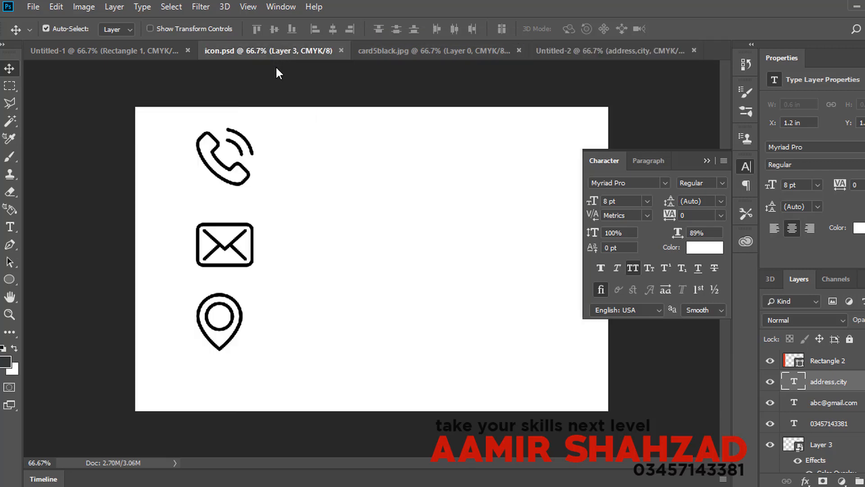
{"action": "left_click", "coordinate": [118, 52]}
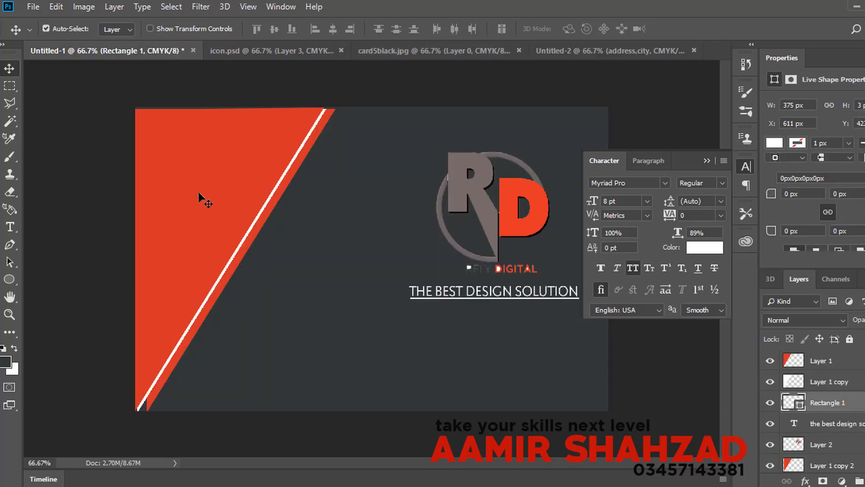
{"action": "left_click_drag", "start_coordinate": [478, 189], "coordinate": [512, 234]}
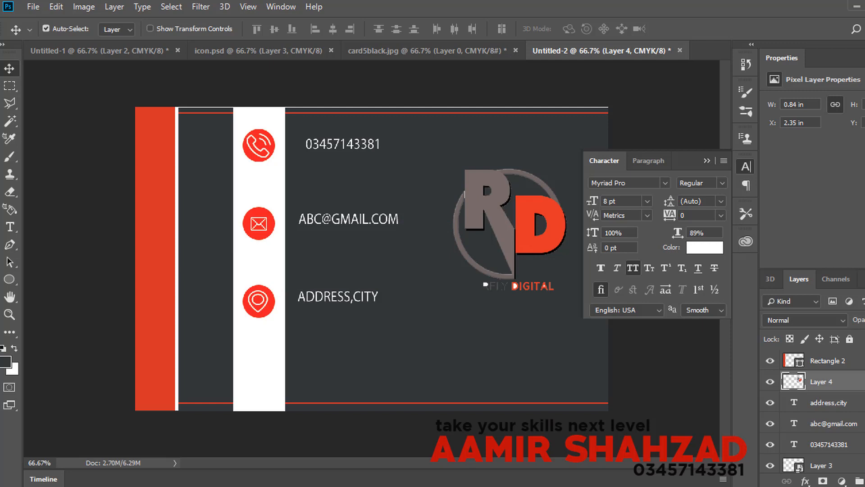
{"action": "left_click", "coordinate": [861, 319]}
{"action": "left_click_drag", "start_coordinate": [862, 338], "coordinate": [856, 339]}
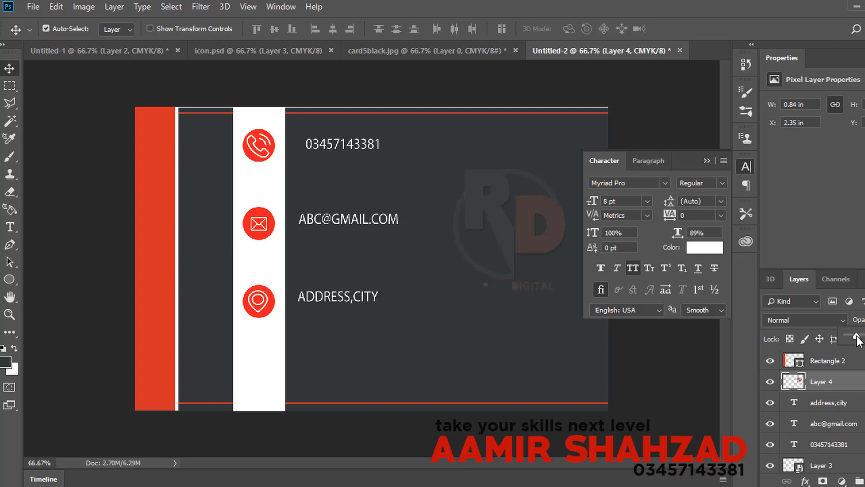
{"action": "left_click", "coordinate": [746, 167]}
{"action": "left_click", "coordinate": [439, 54]}
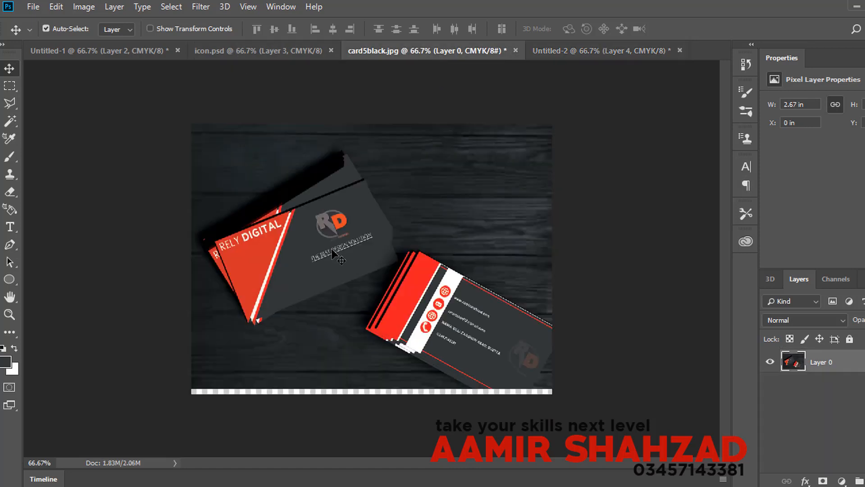
Step: Return to the Untitled-1 front card, show the Character panel and select the red triangle layer
{"action": "left_click", "coordinate": [259, 53]}
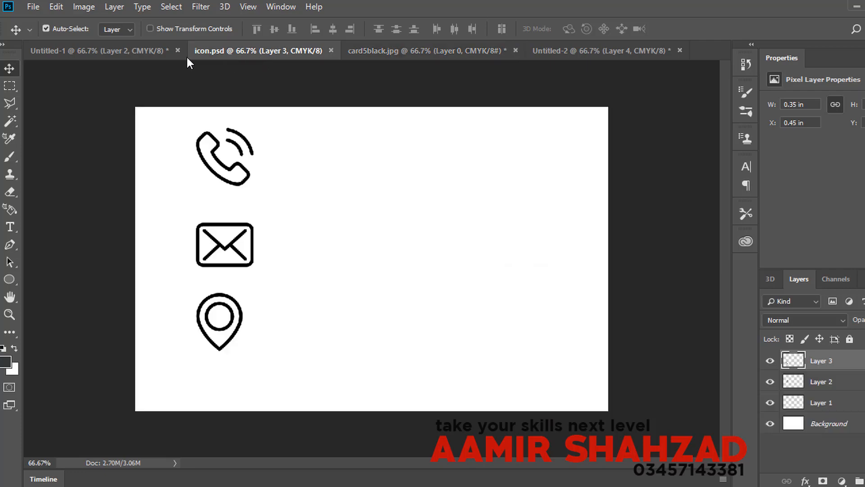
{"action": "left_click", "coordinate": [114, 49]}
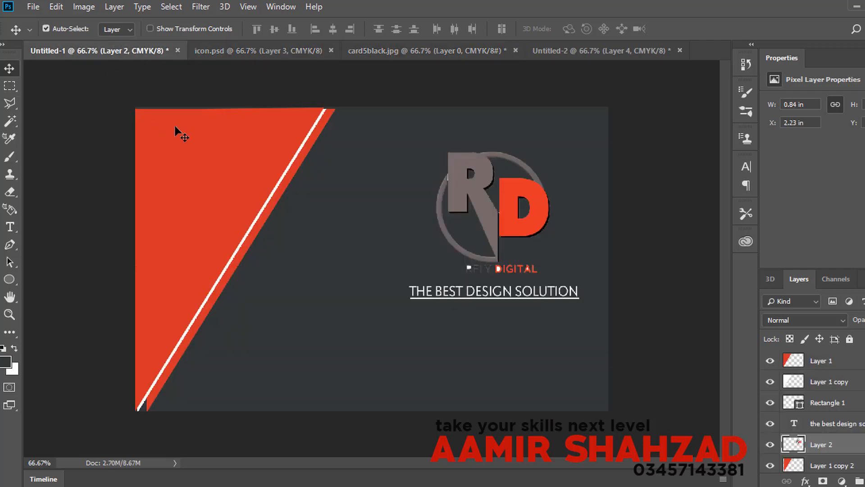
{"action": "left_click", "coordinate": [10, 227]}
{"action": "left_click", "coordinate": [198, 184]}
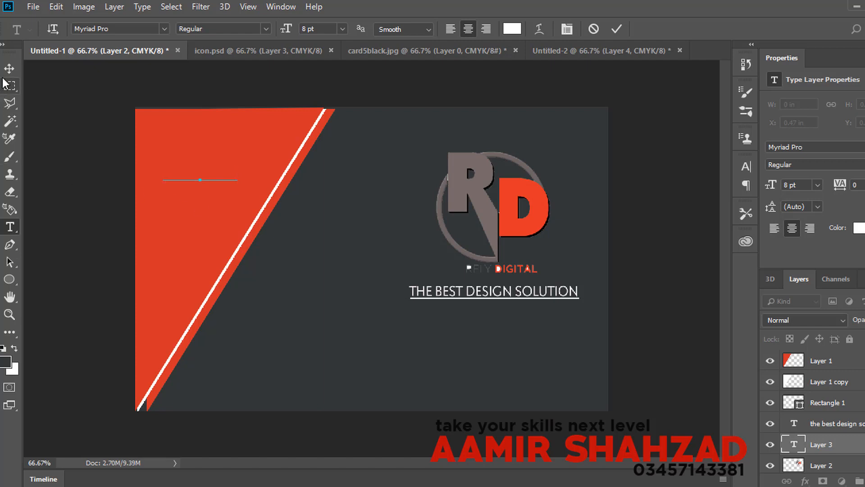
{"action": "key", "text": "ctrl+Return"}
{"action": "key", "text": "v"}
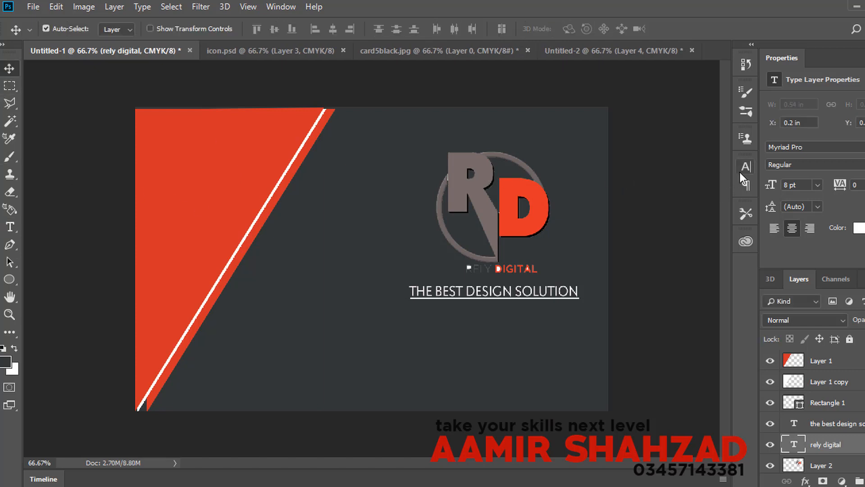
{"action": "left_click", "coordinate": [741, 170]}
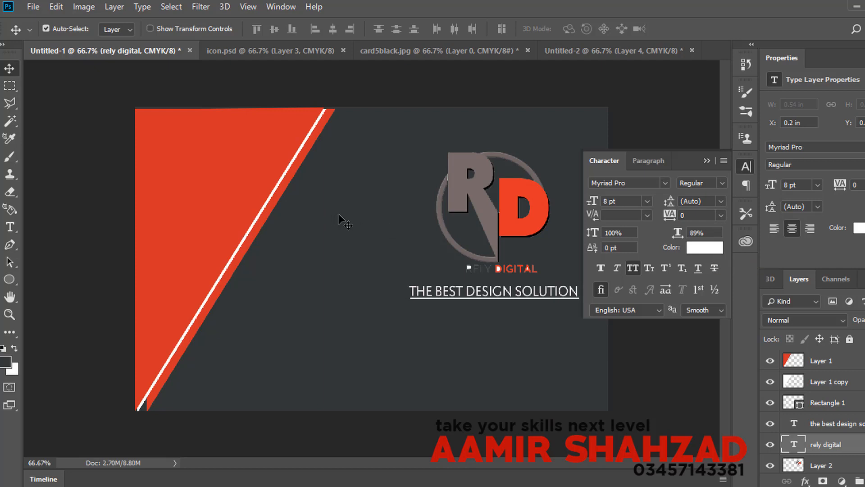
{"action": "left_click", "coordinate": [206, 171]}
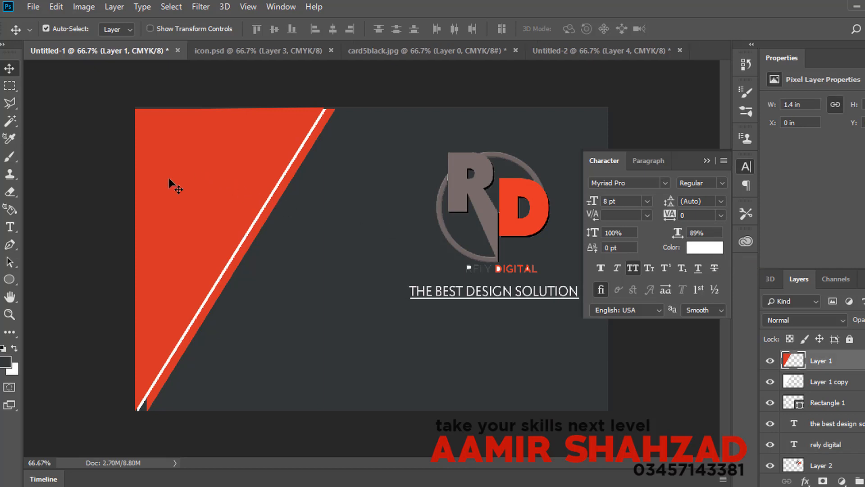
Step: Type white 'RELY DIGITAL' on the red triangle and size it to 11 pt
{"action": "left_click", "coordinate": [10, 227]}
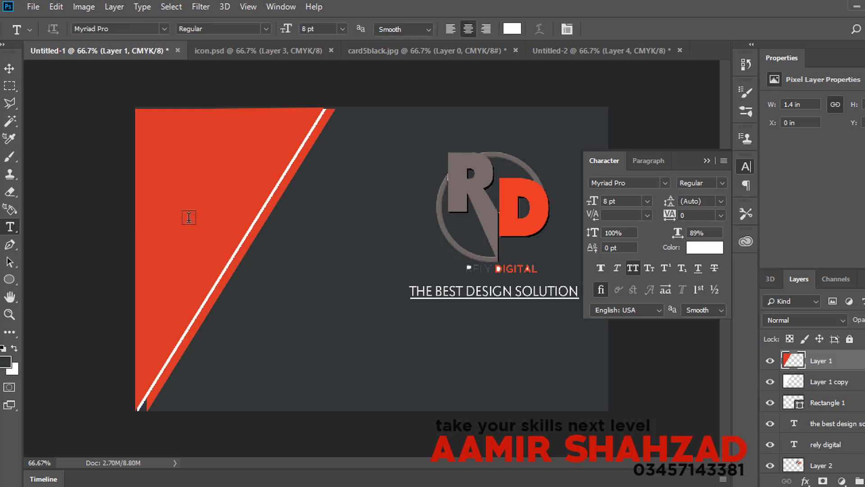
{"action": "left_click", "coordinate": [185, 191]}
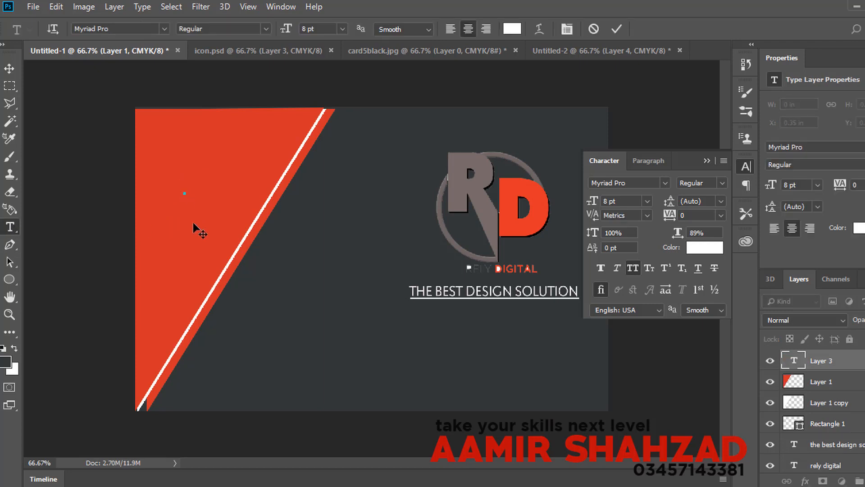
{"action": "type", "text": "E"}
{"action": "key", "text": "BackSpace"}
{"action": "type", "text": "RELY D"}
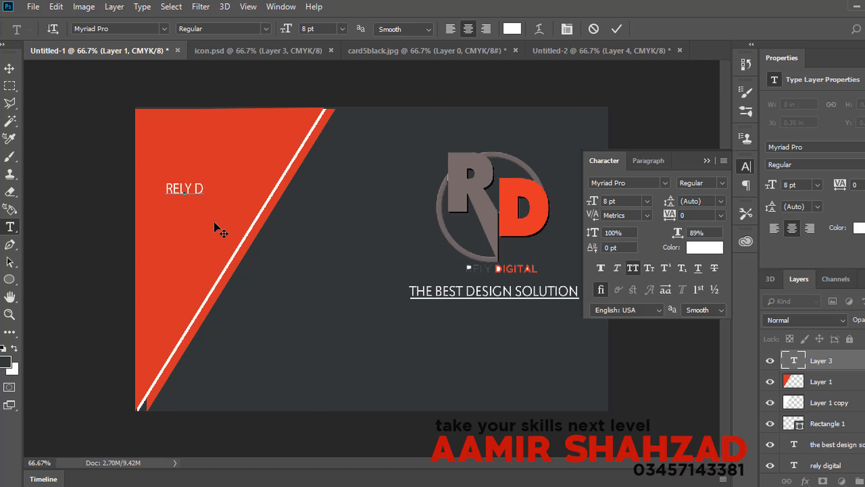
{"action": "type", "text": "IGITAL"}
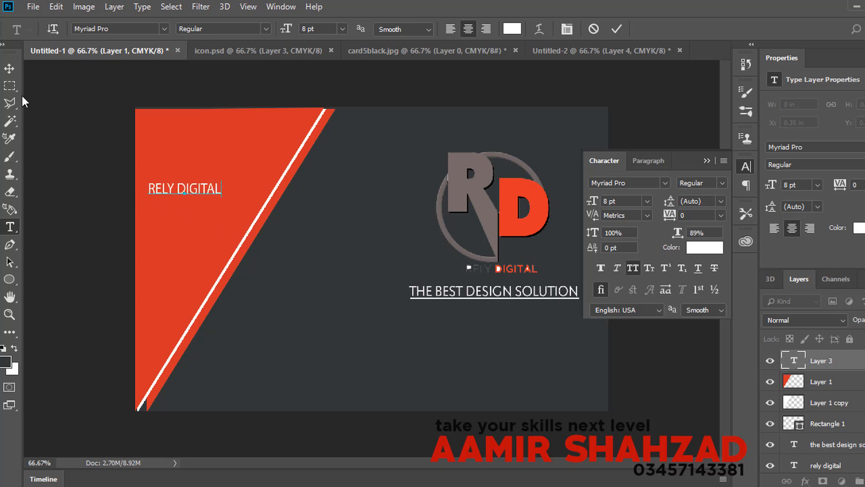
{"action": "left_click", "coordinate": [9, 70]}
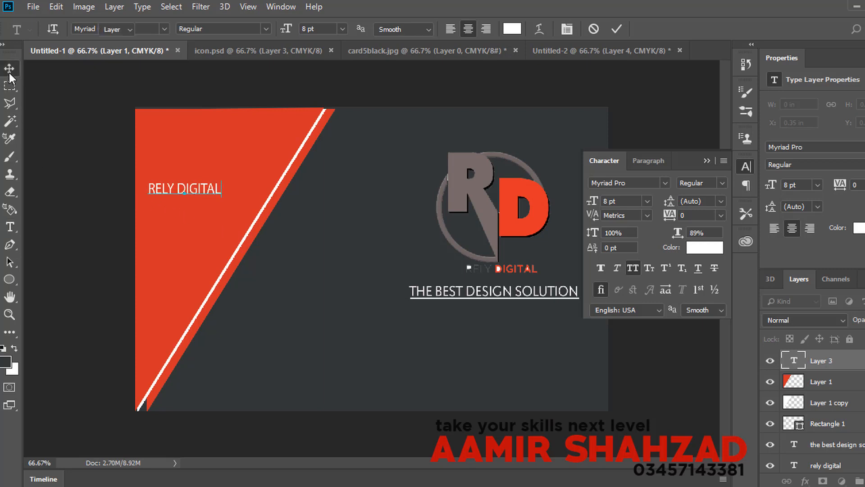
{"action": "left_click_drag", "start_coordinate": [592, 207], "coordinate": [601, 207]}
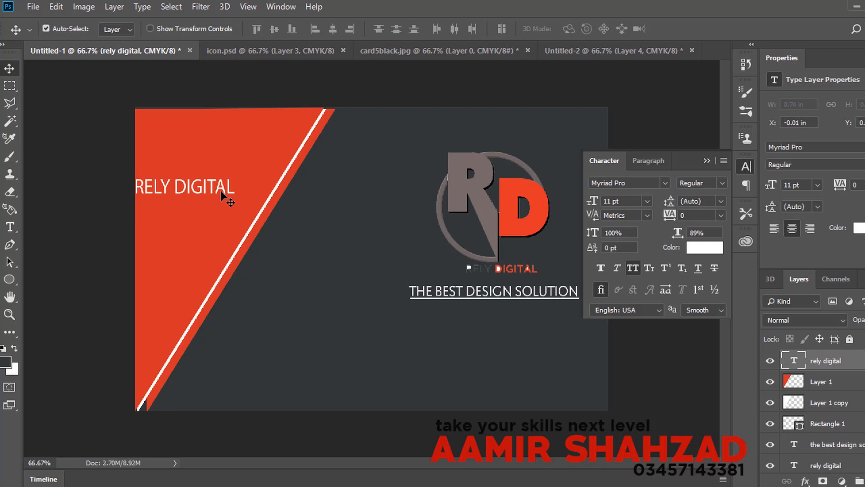
Step: Set the RELY DIGITAL heading to 14 pt and move it near the triangle's top-left
{"action": "left_click_drag", "start_coordinate": [224, 197], "coordinate": [236, 160]}
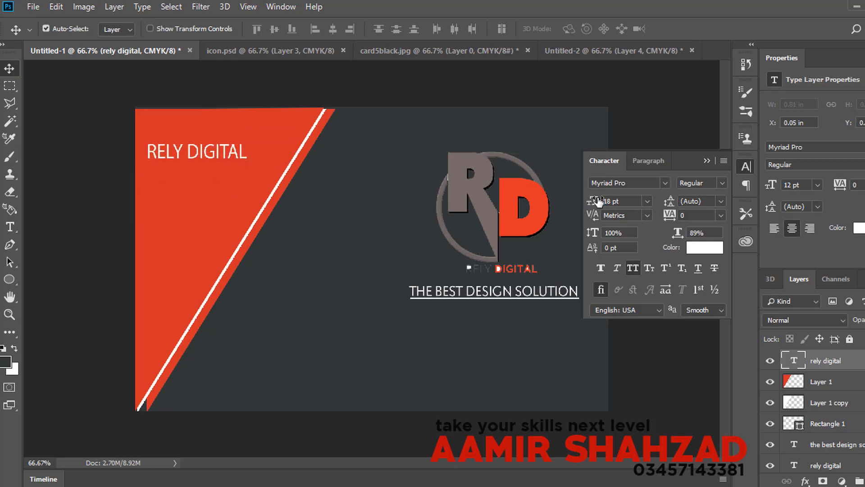
{"action": "left_click_drag", "start_coordinate": [593, 201], "coordinate": [599, 203]}
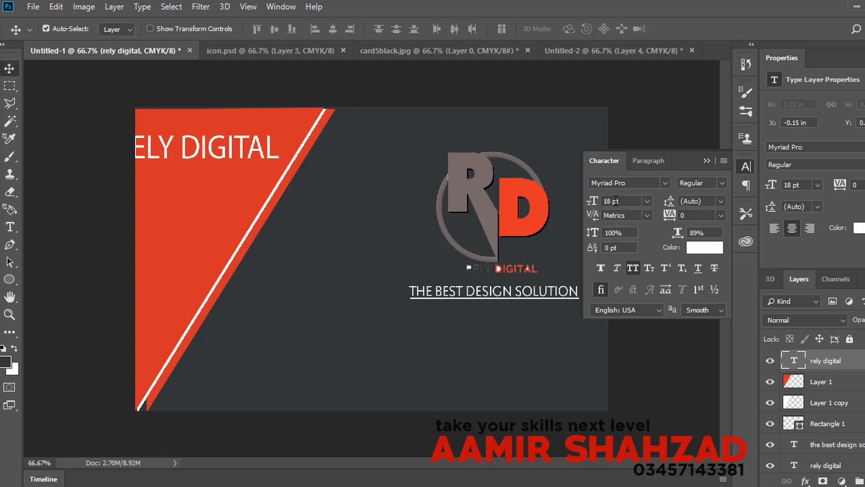
{"action": "left_click", "coordinate": [615, 201]}
{"action": "type", "text": "14"}
{"action": "key", "text": "Return"}
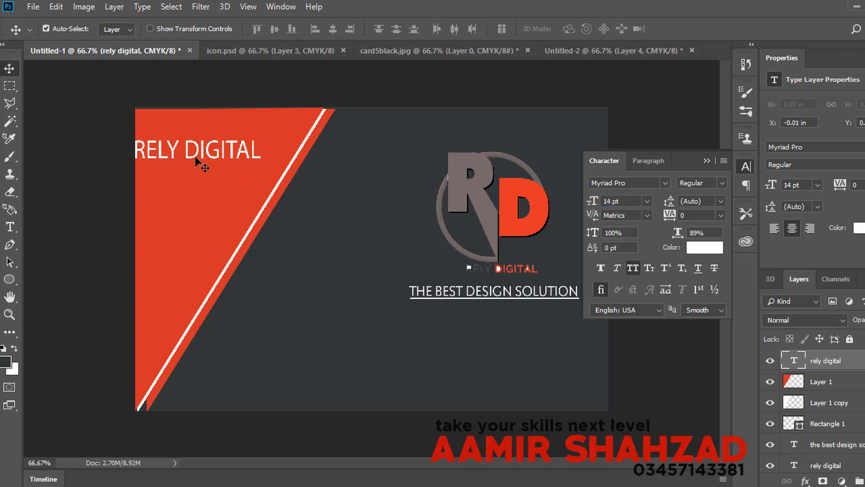
{"action": "left_click_drag", "start_coordinate": [222, 160], "coordinate": [283, 149]}
Step: Make DIGITAL Bold Condensed and nudge the heading left to X 0.16 in
{"action": "left_click", "coordinate": [10, 227]}
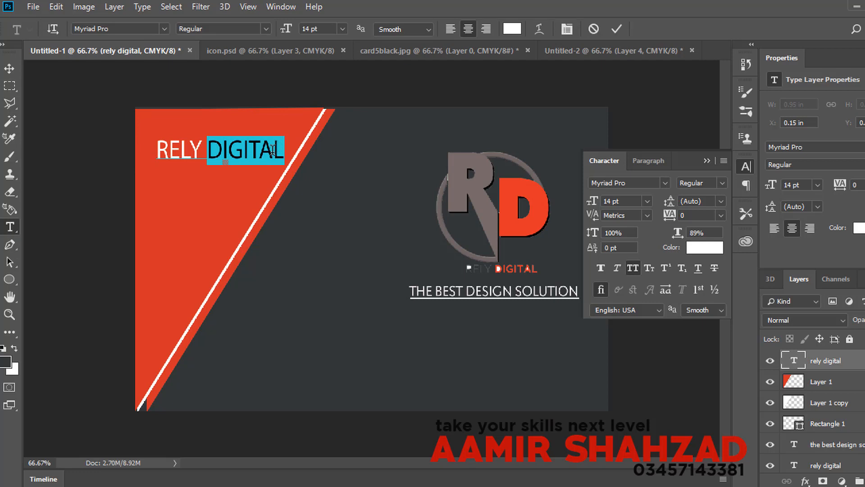
{"action": "left_click", "coordinate": [722, 187]}
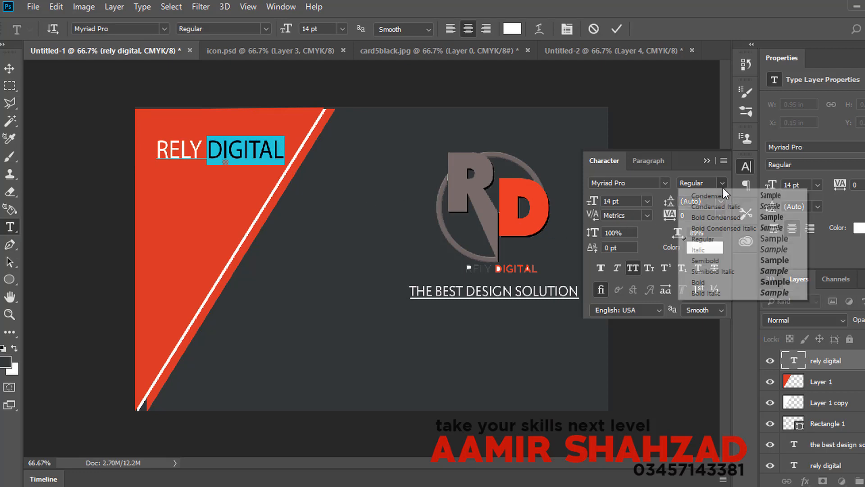
{"action": "left_click", "coordinate": [725, 220]}
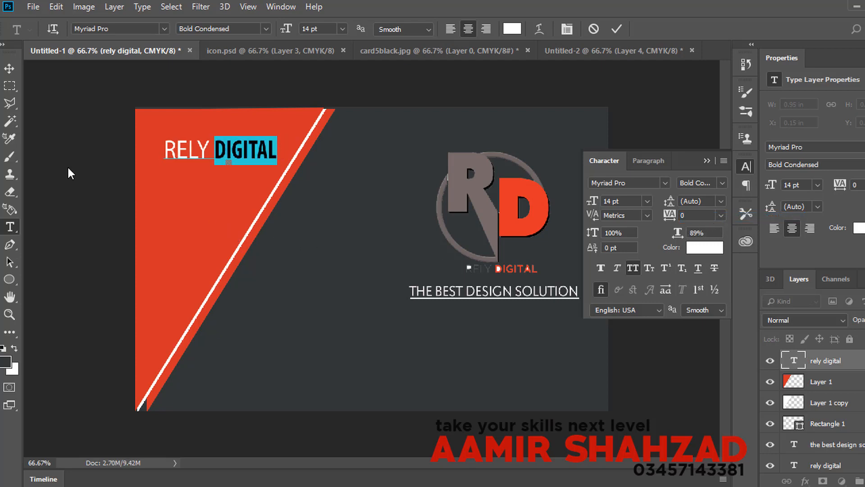
{"action": "left_click", "coordinate": [11, 68]}
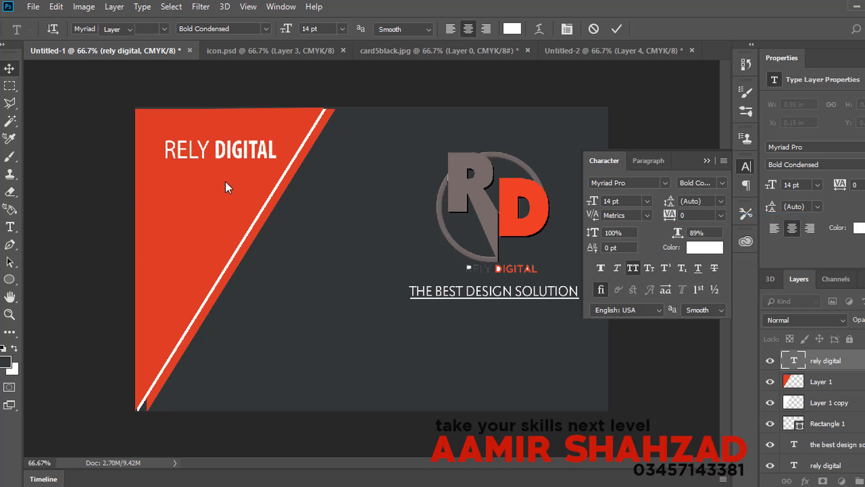
{"action": "key", "text": "shift+Left"}
{"action": "key", "text": "shift+Left"}
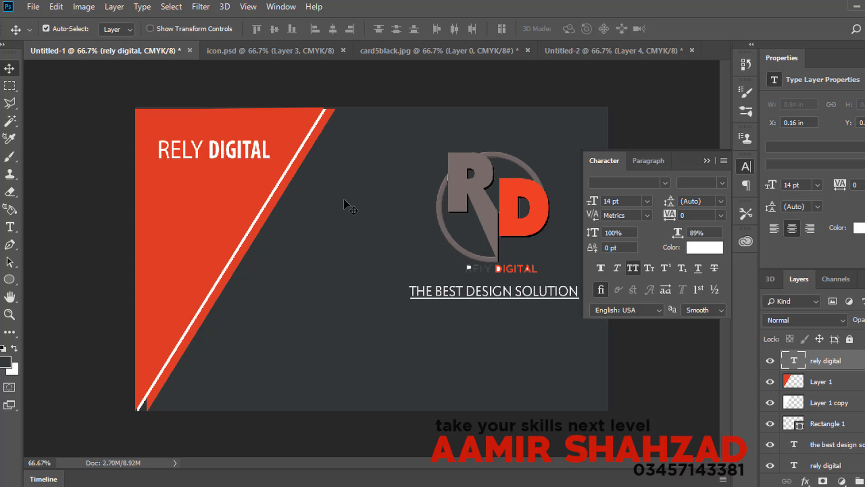
{"action": "left_click", "coordinate": [745, 167]}
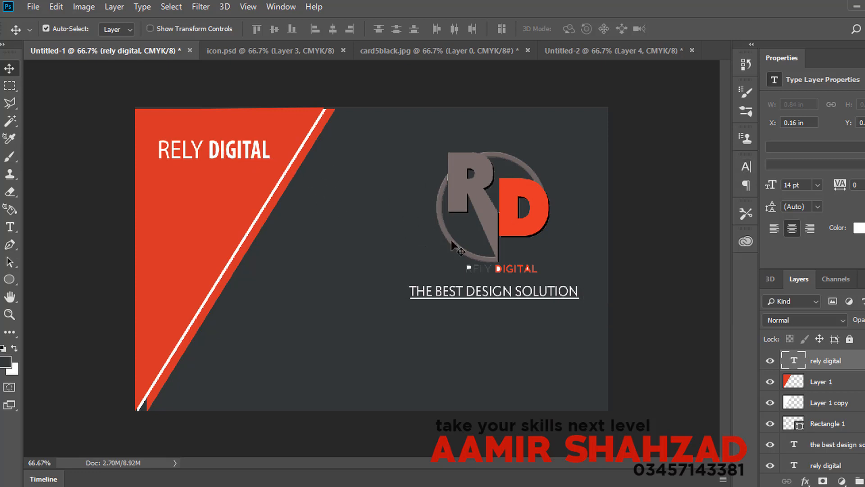